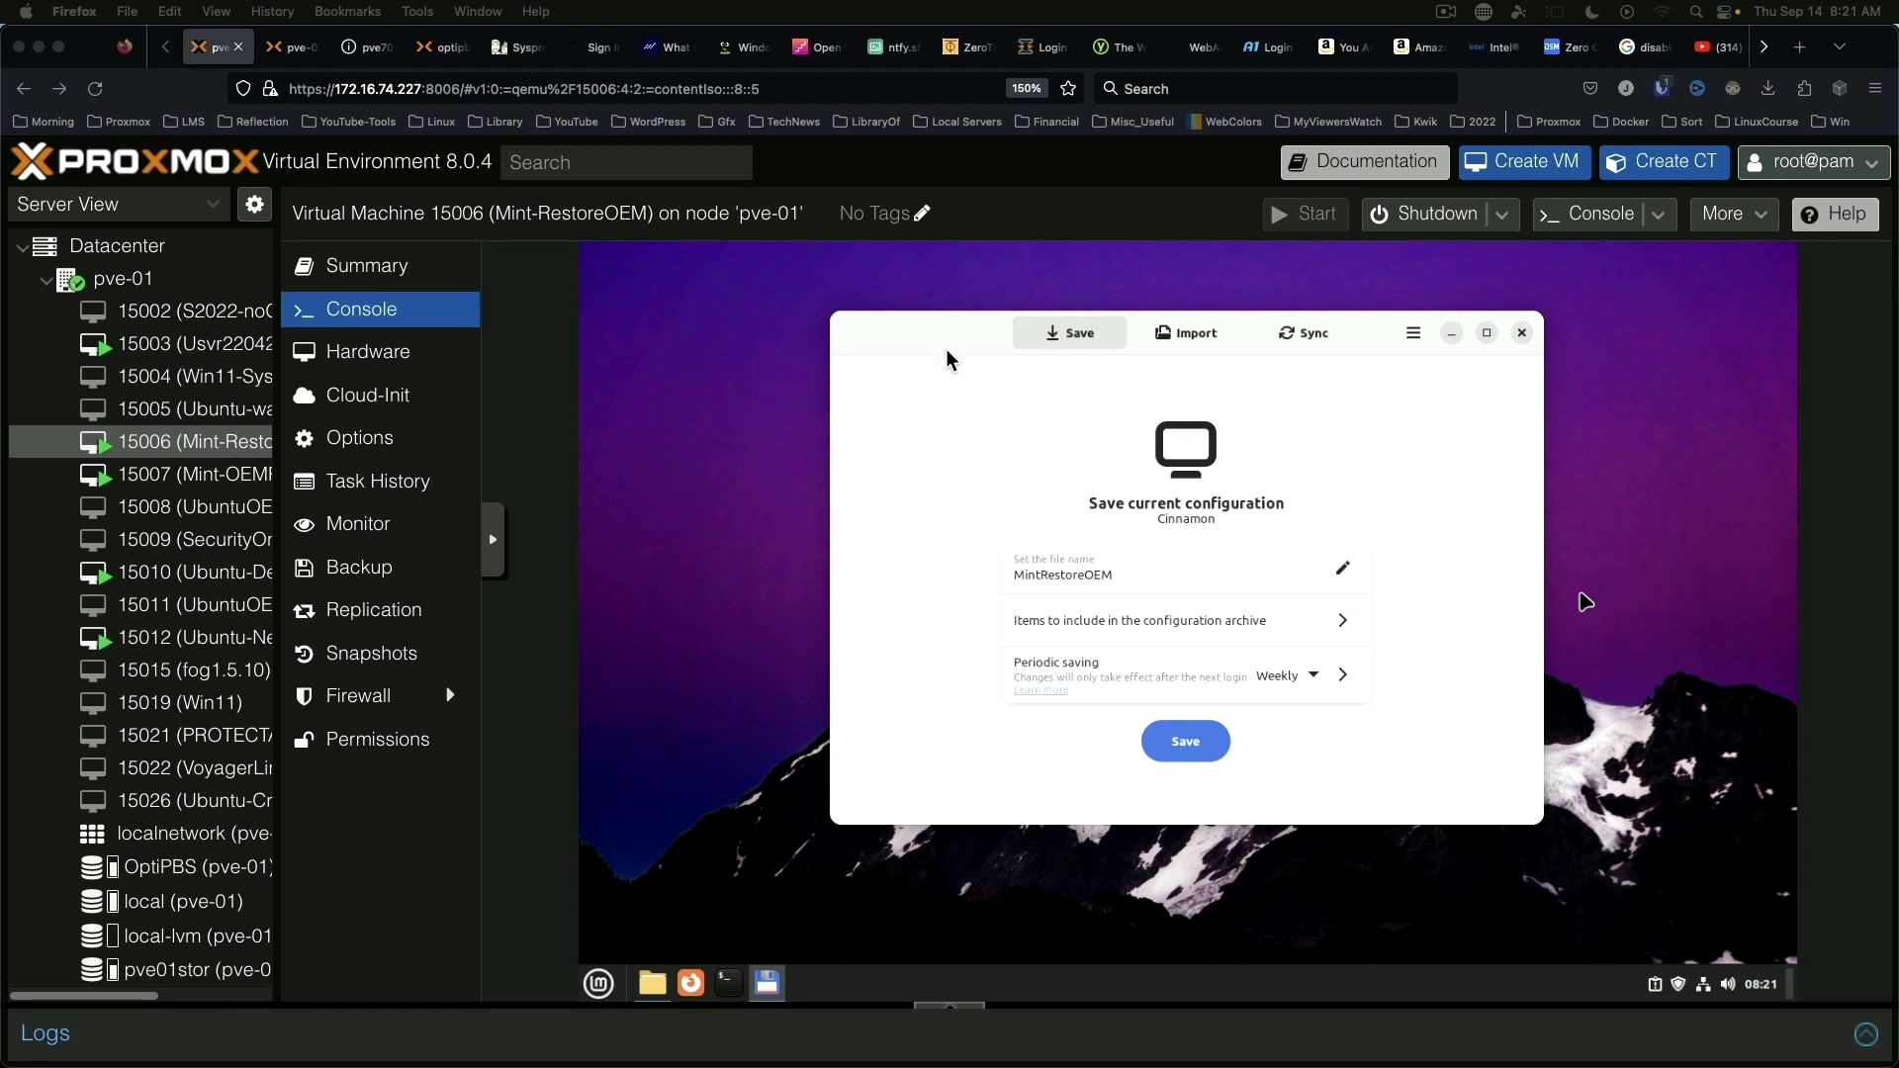
Review the archive item list and periodic saving frequency, keeping Weekly unchanged
click(915, 351)
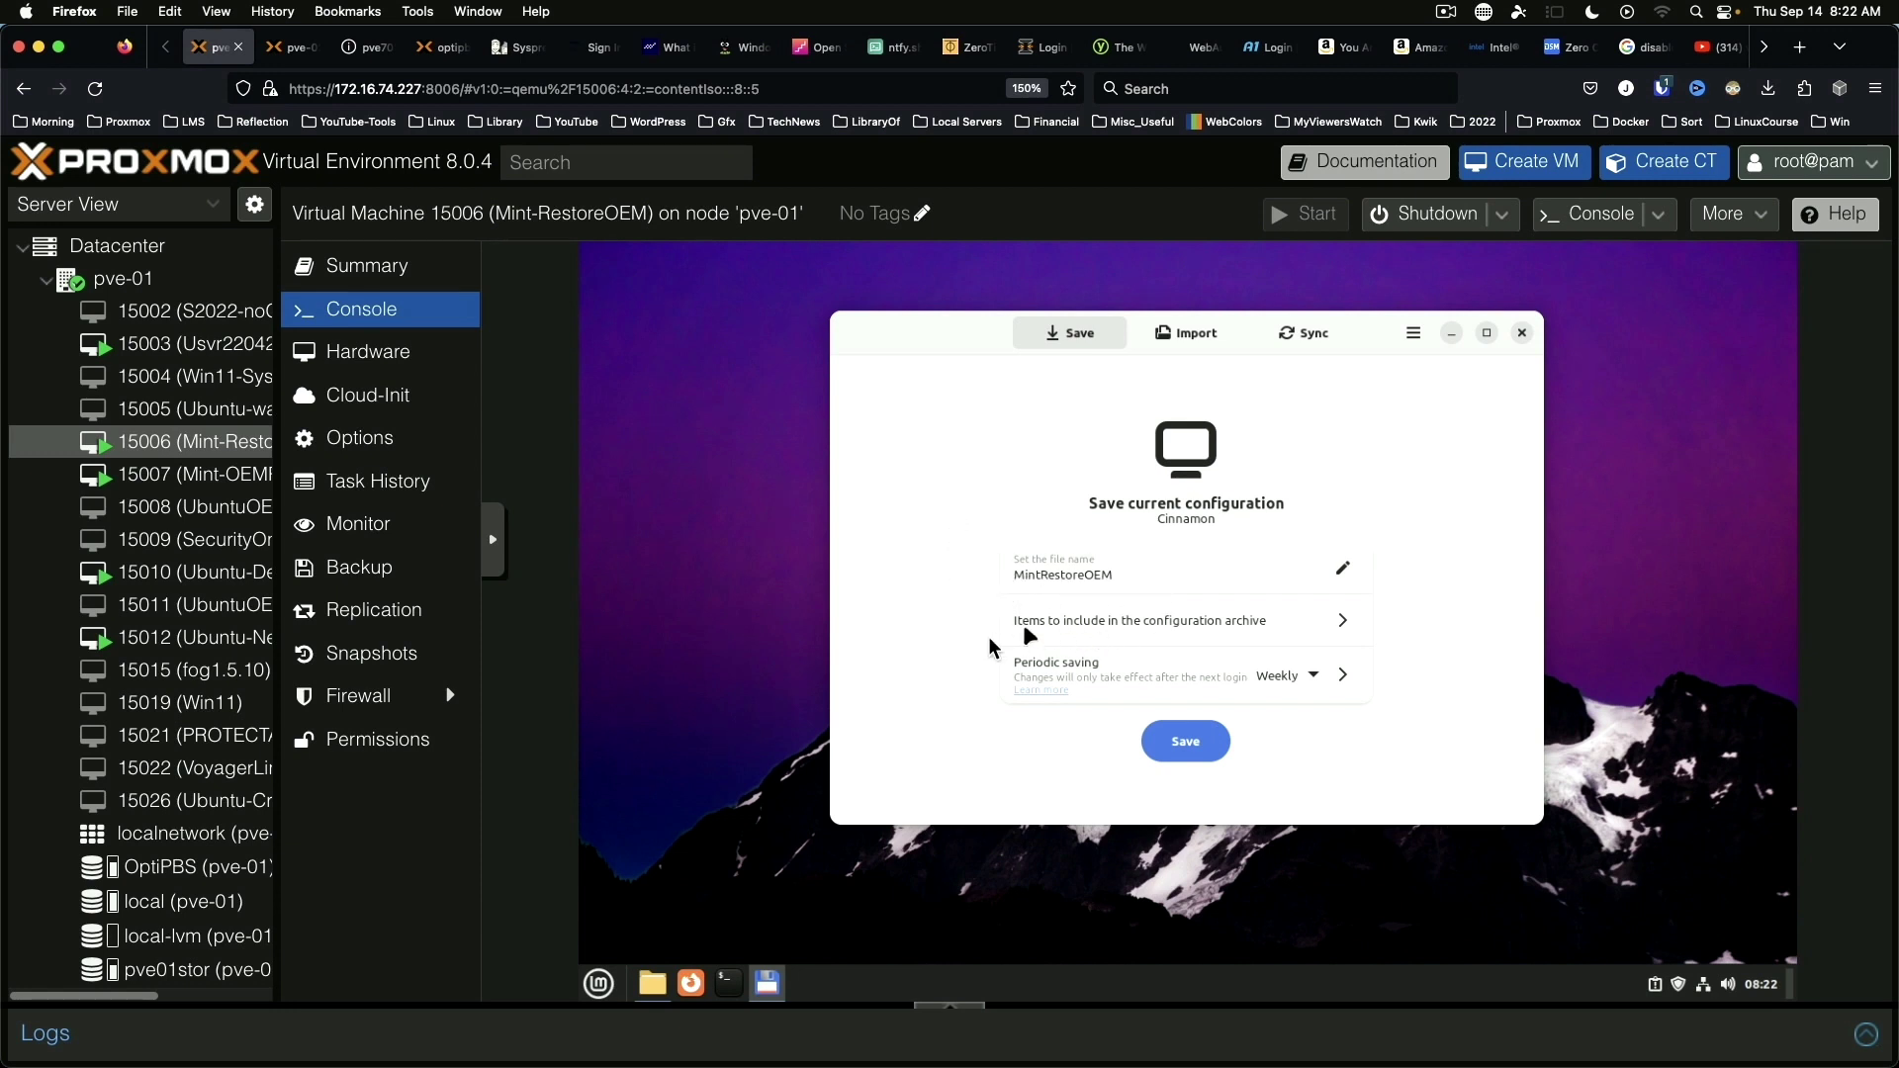
click(1342, 621)
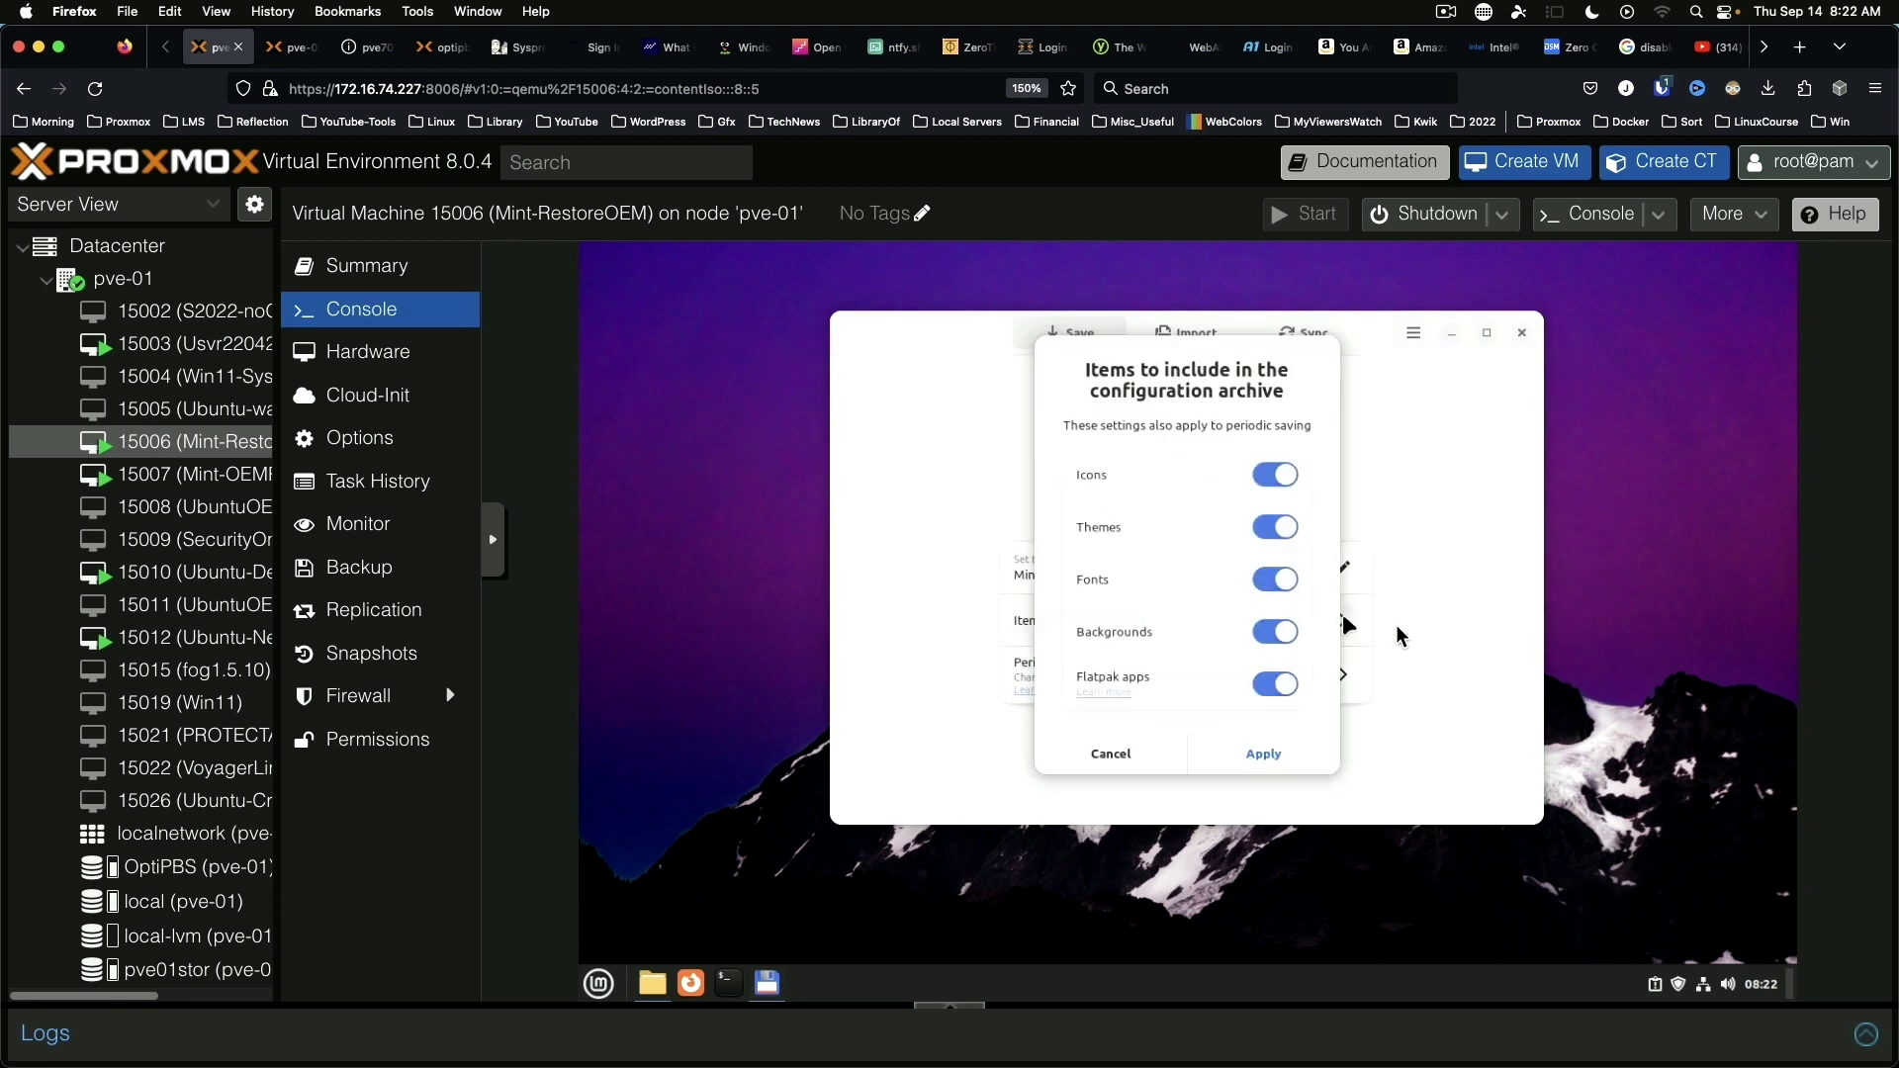
click(1111, 758)
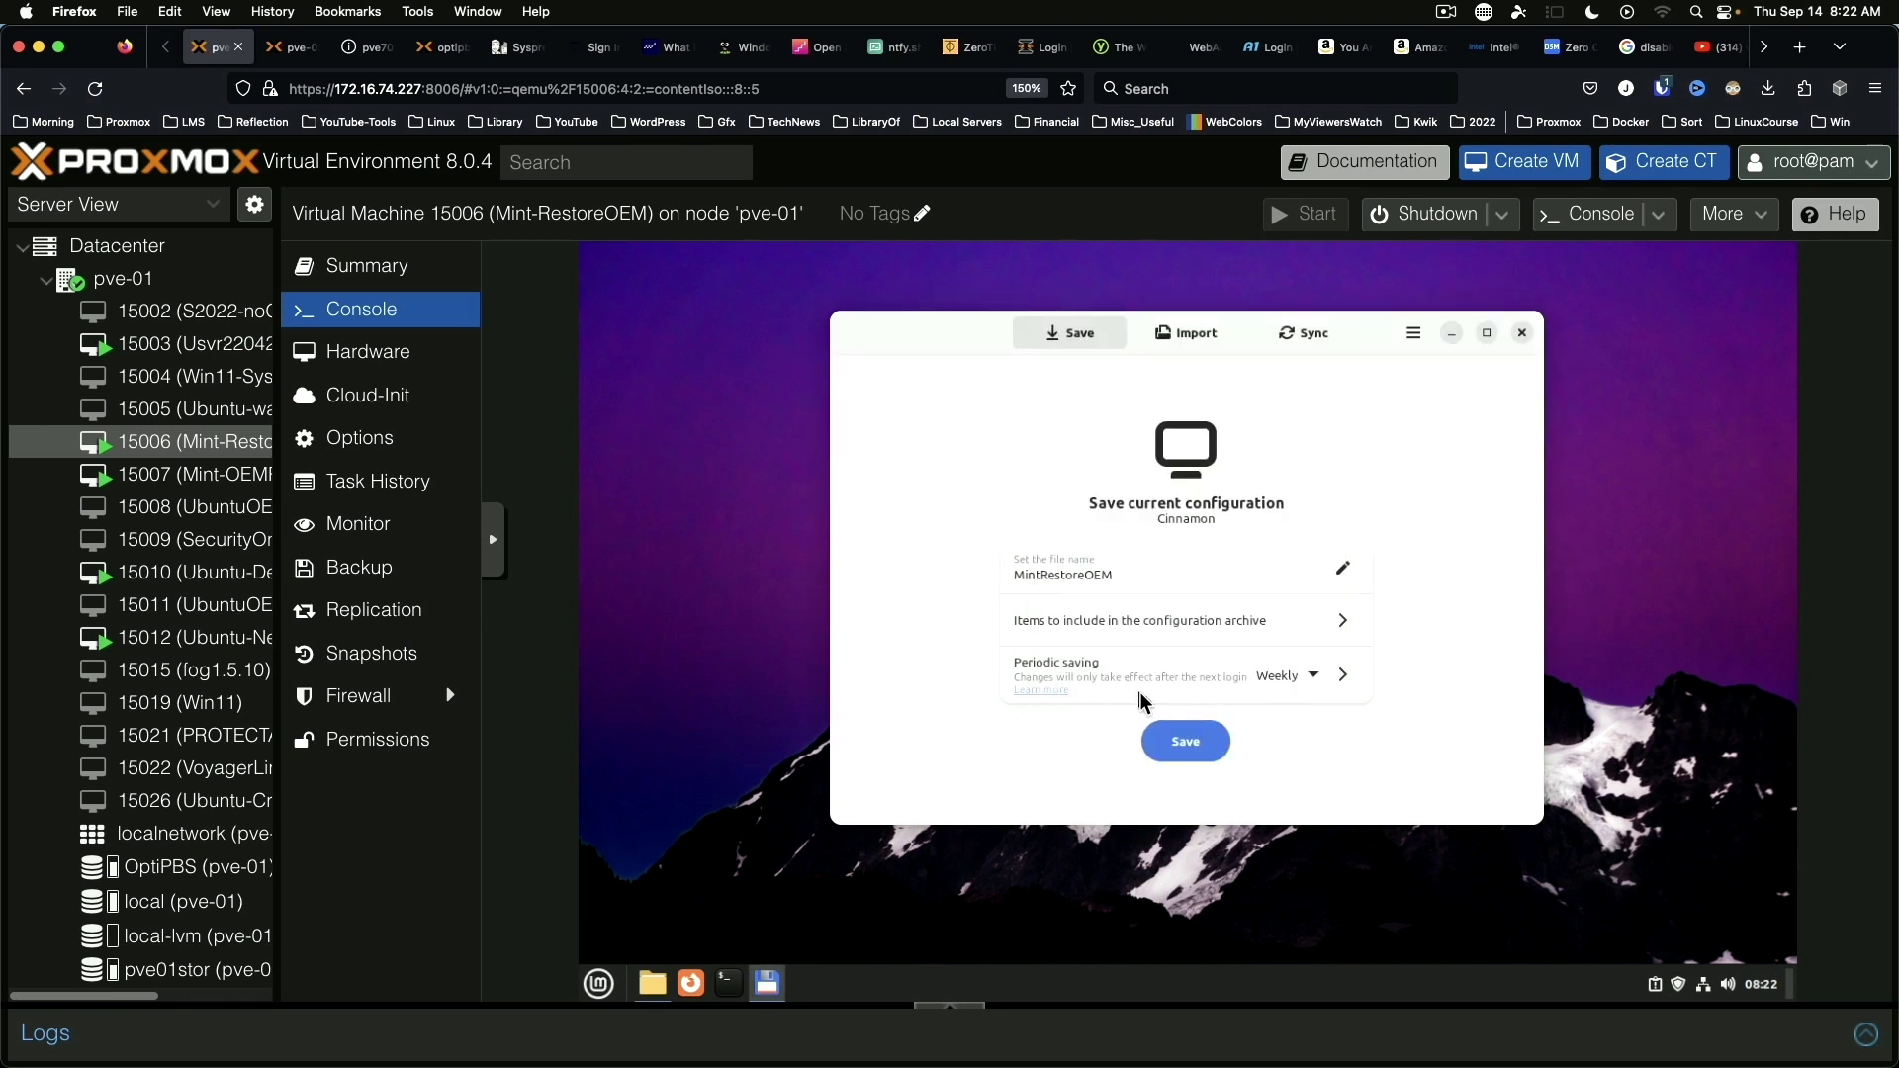
click(1315, 676)
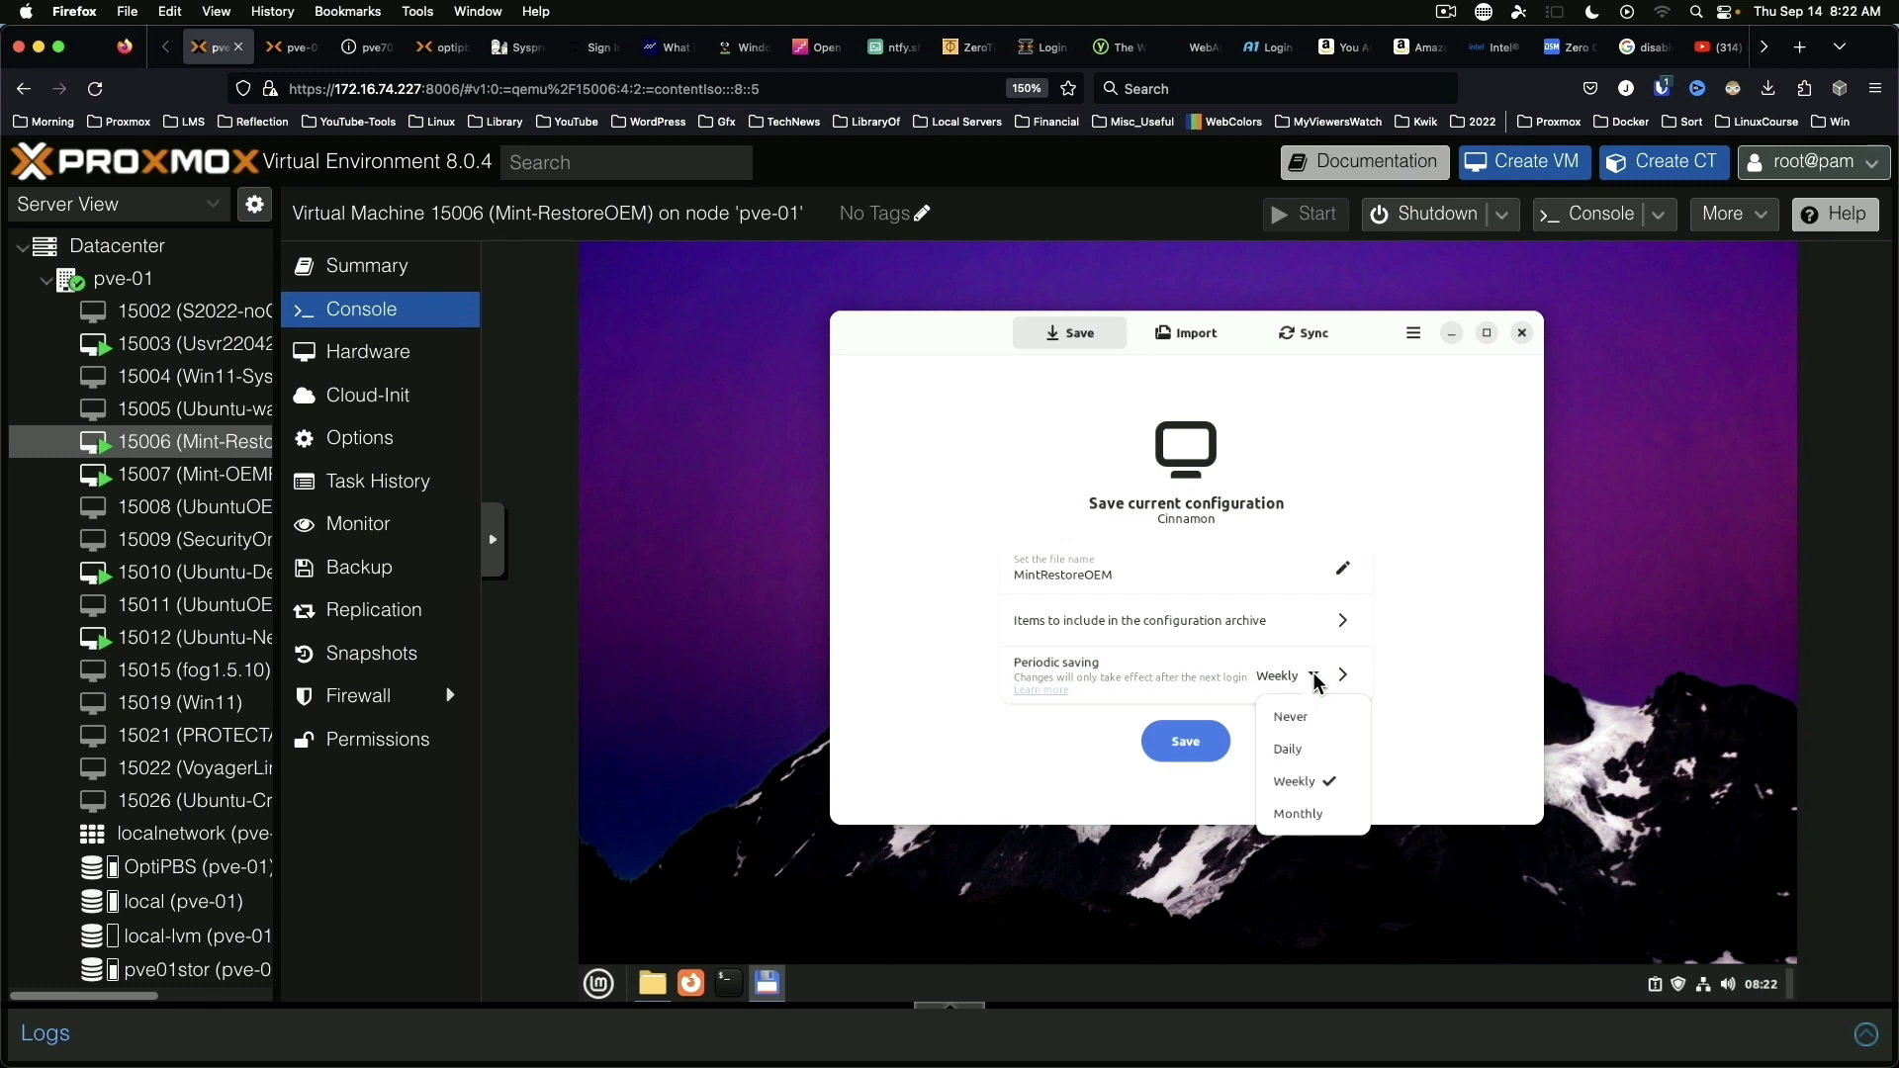
click(1314, 677)
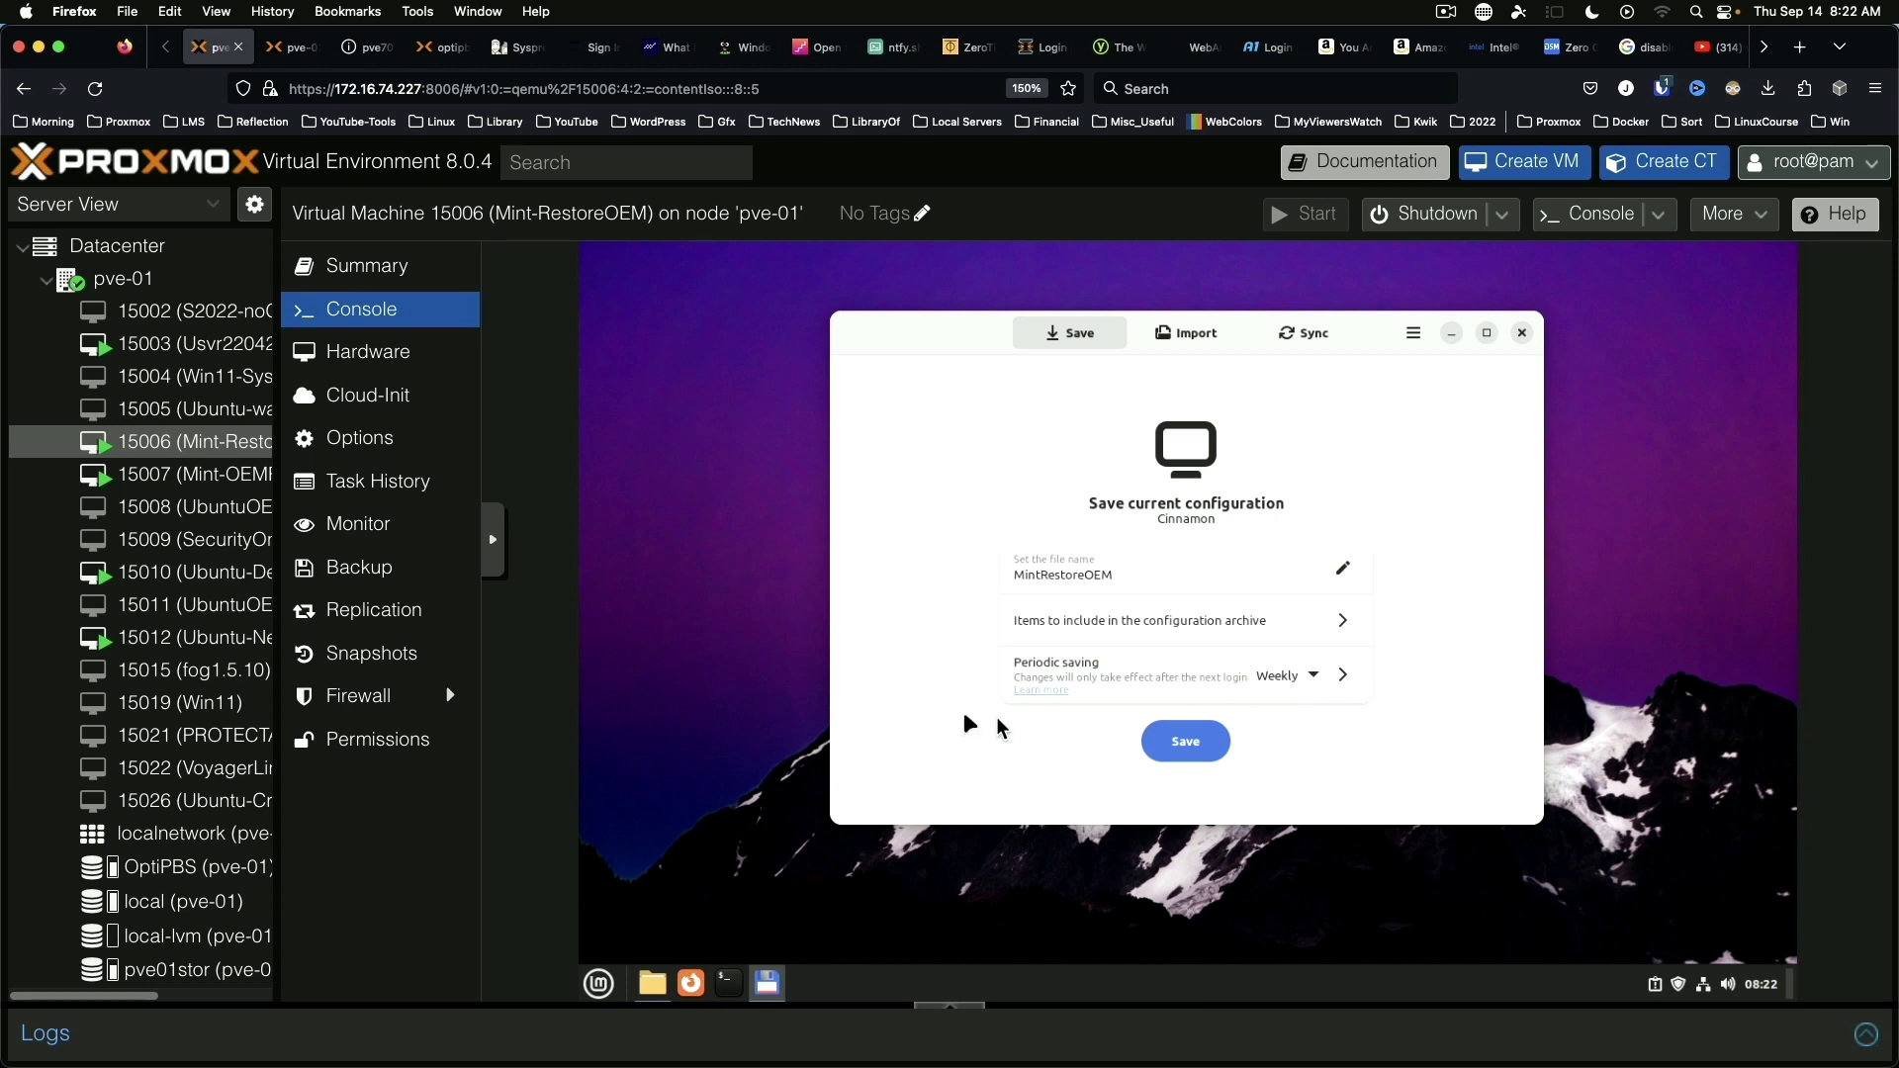
Glance at the periodic saving settings without changes, then view the Import and Sync pages
click(1342, 674)
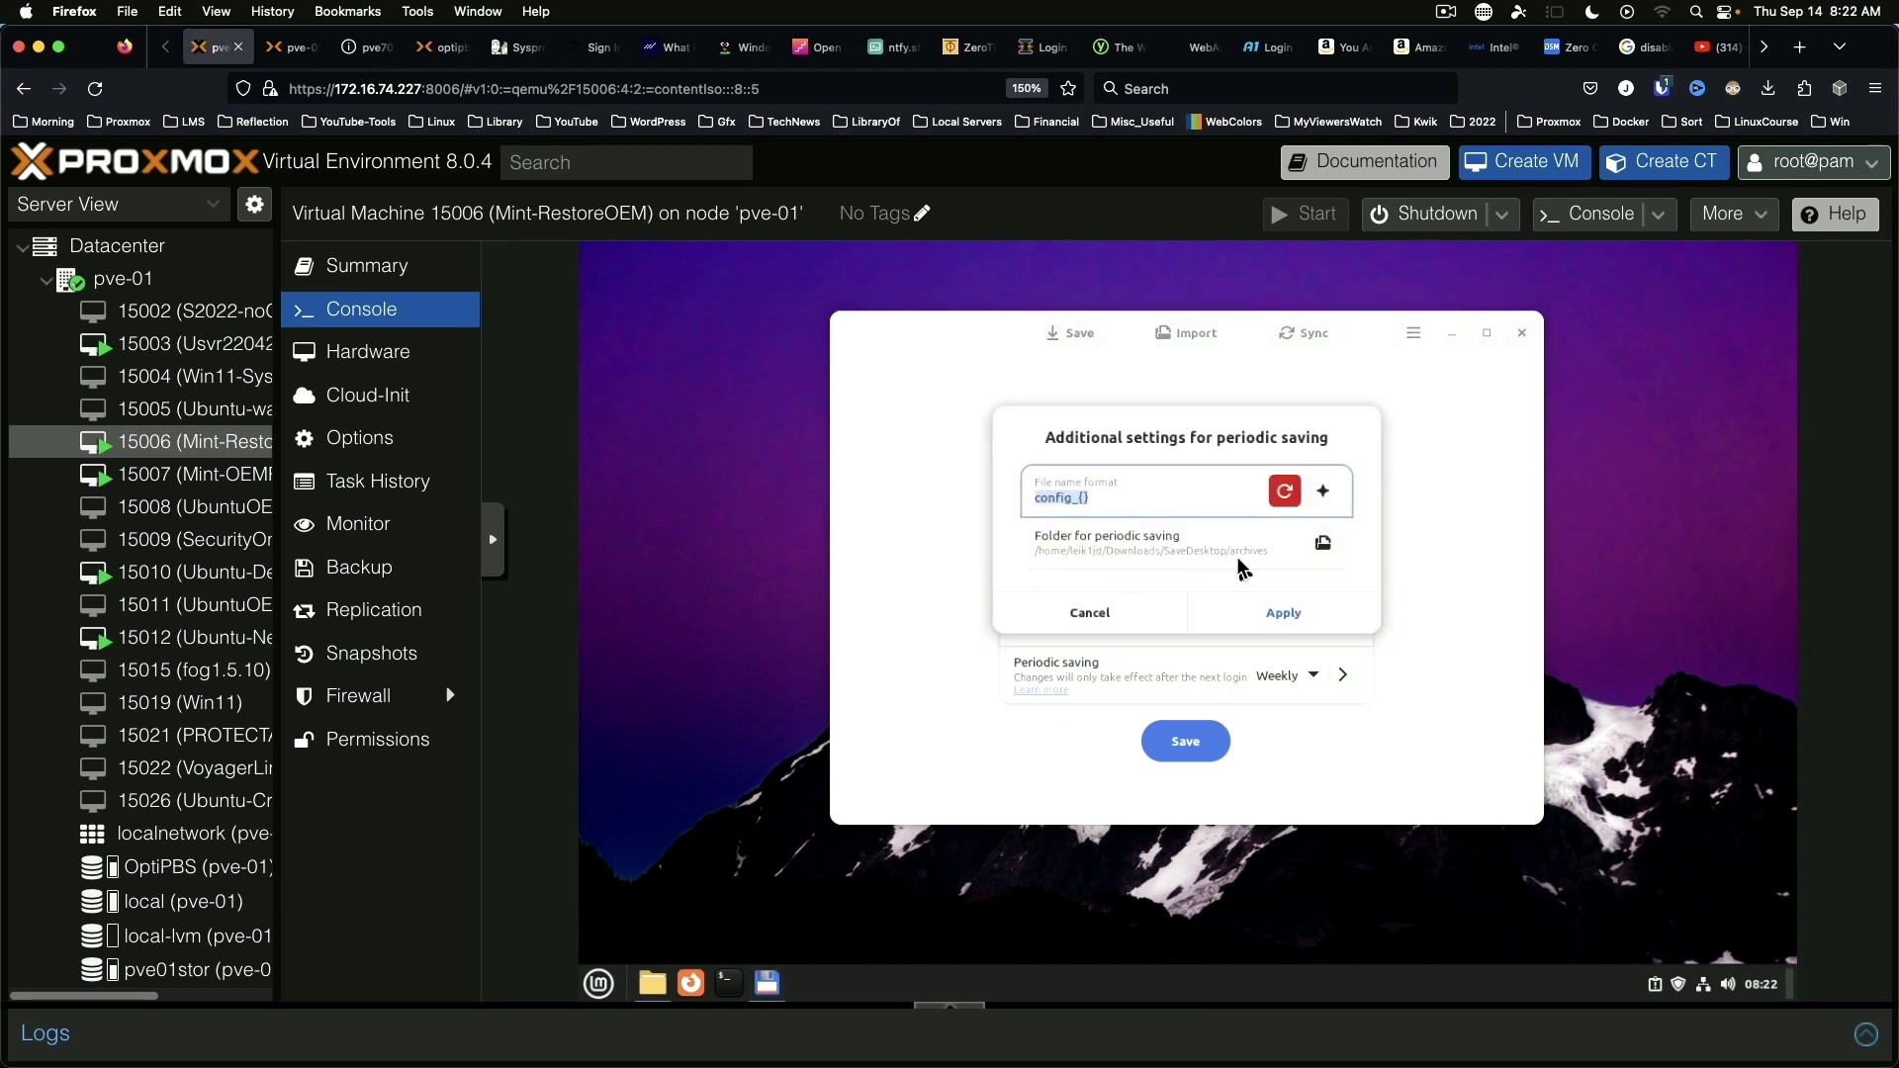
click(1104, 621)
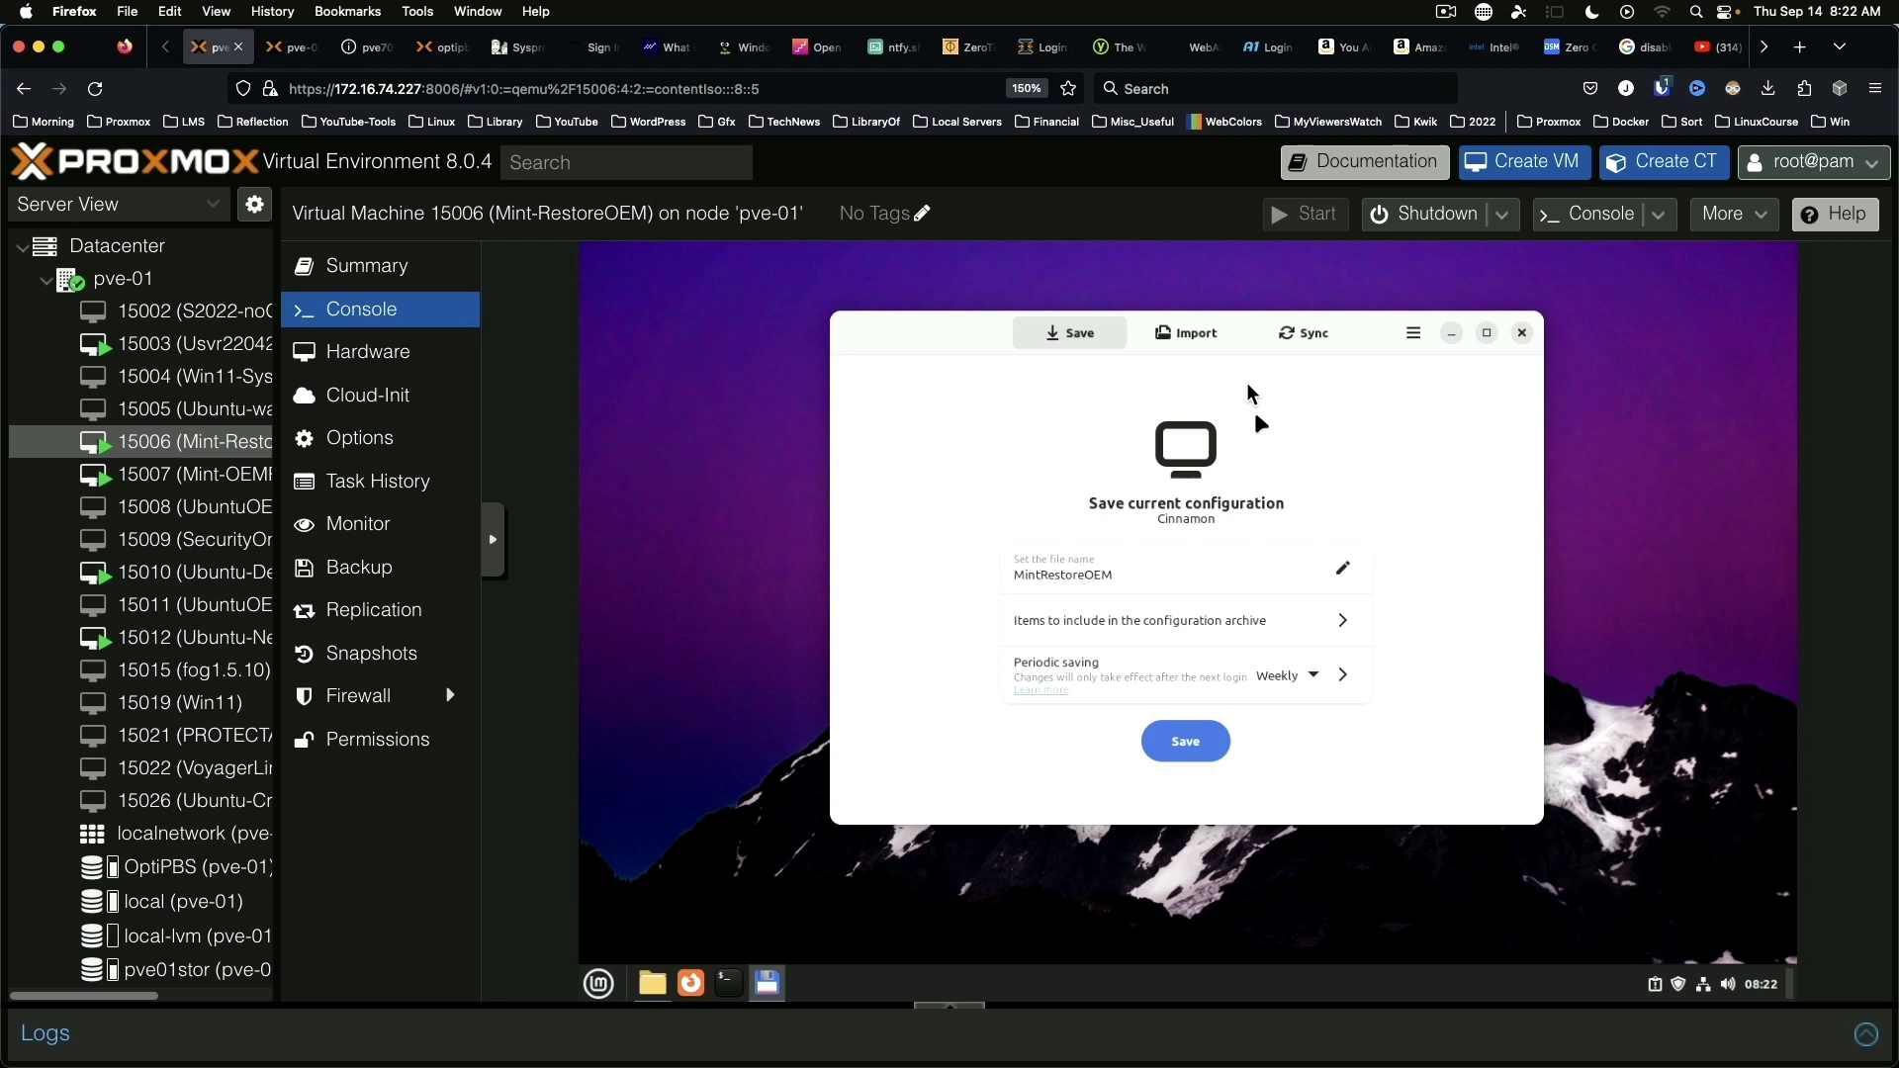
click(1196, 335)
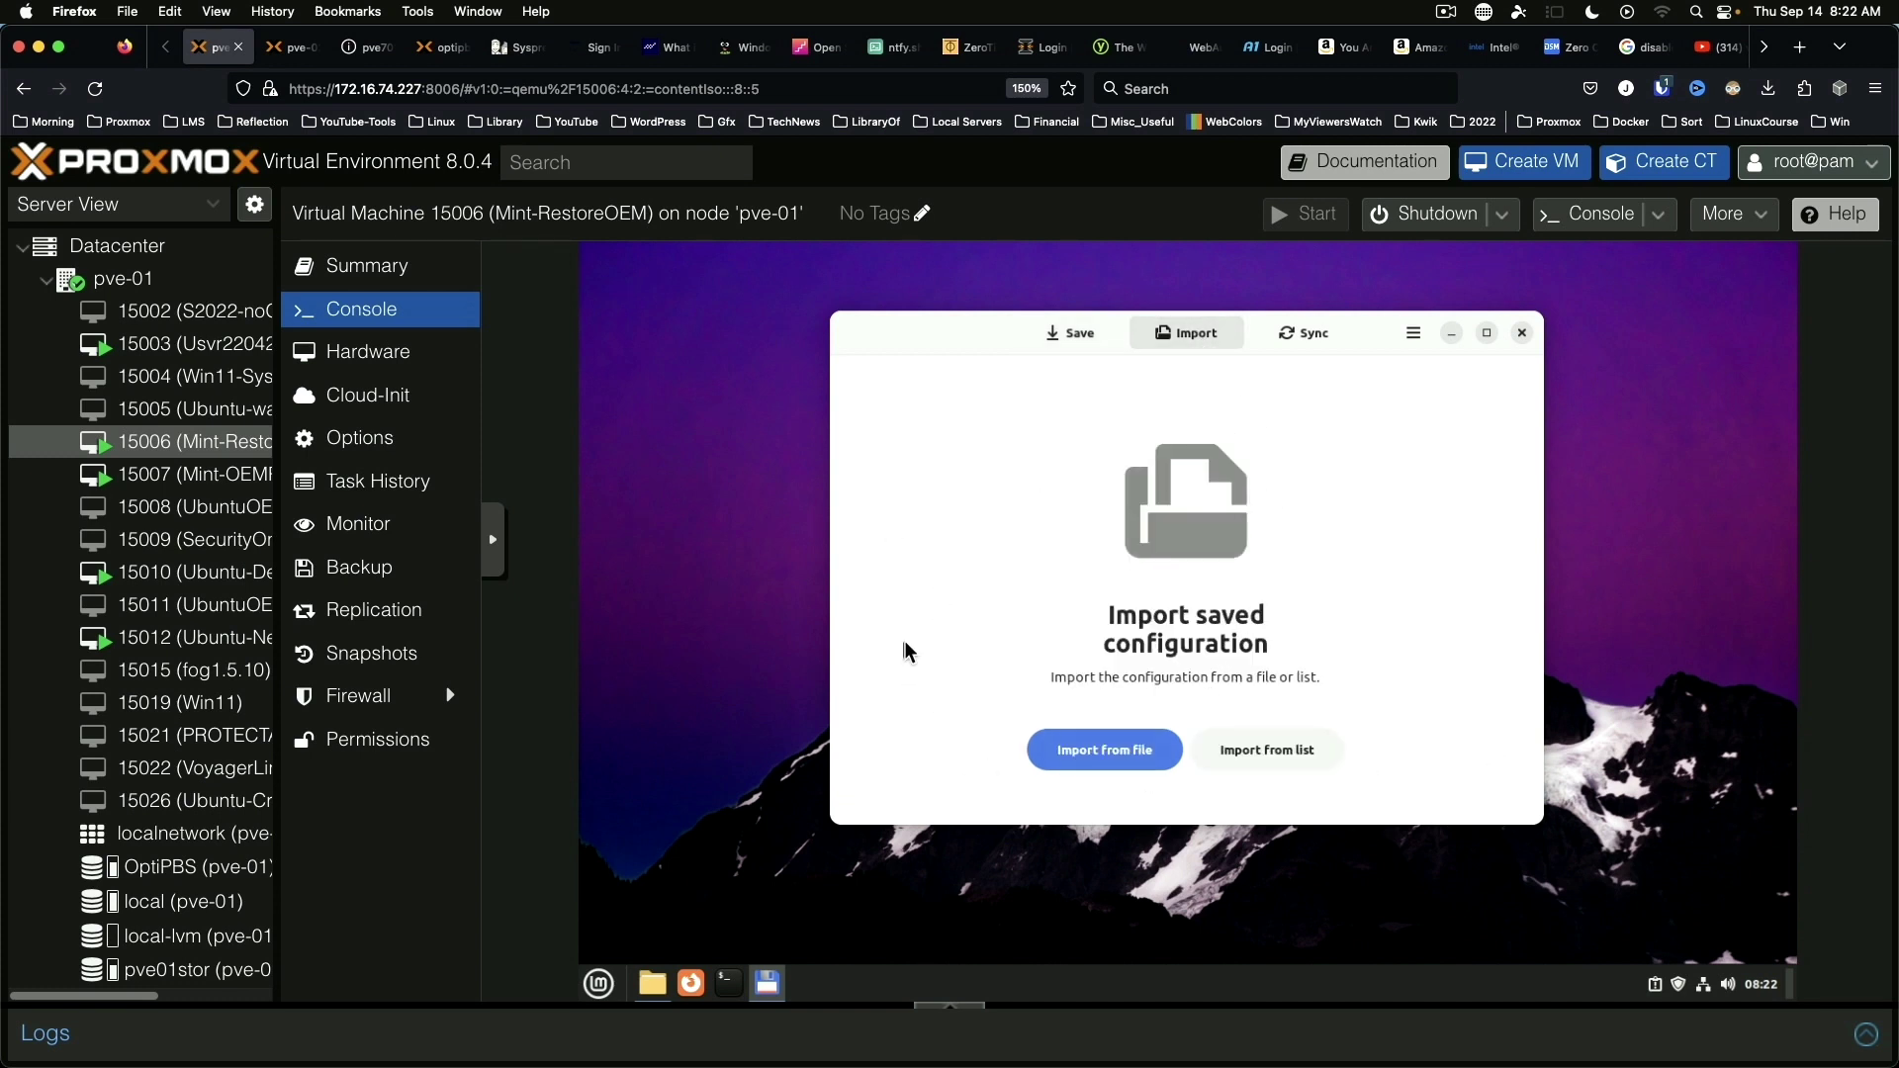
click(1323, 330)
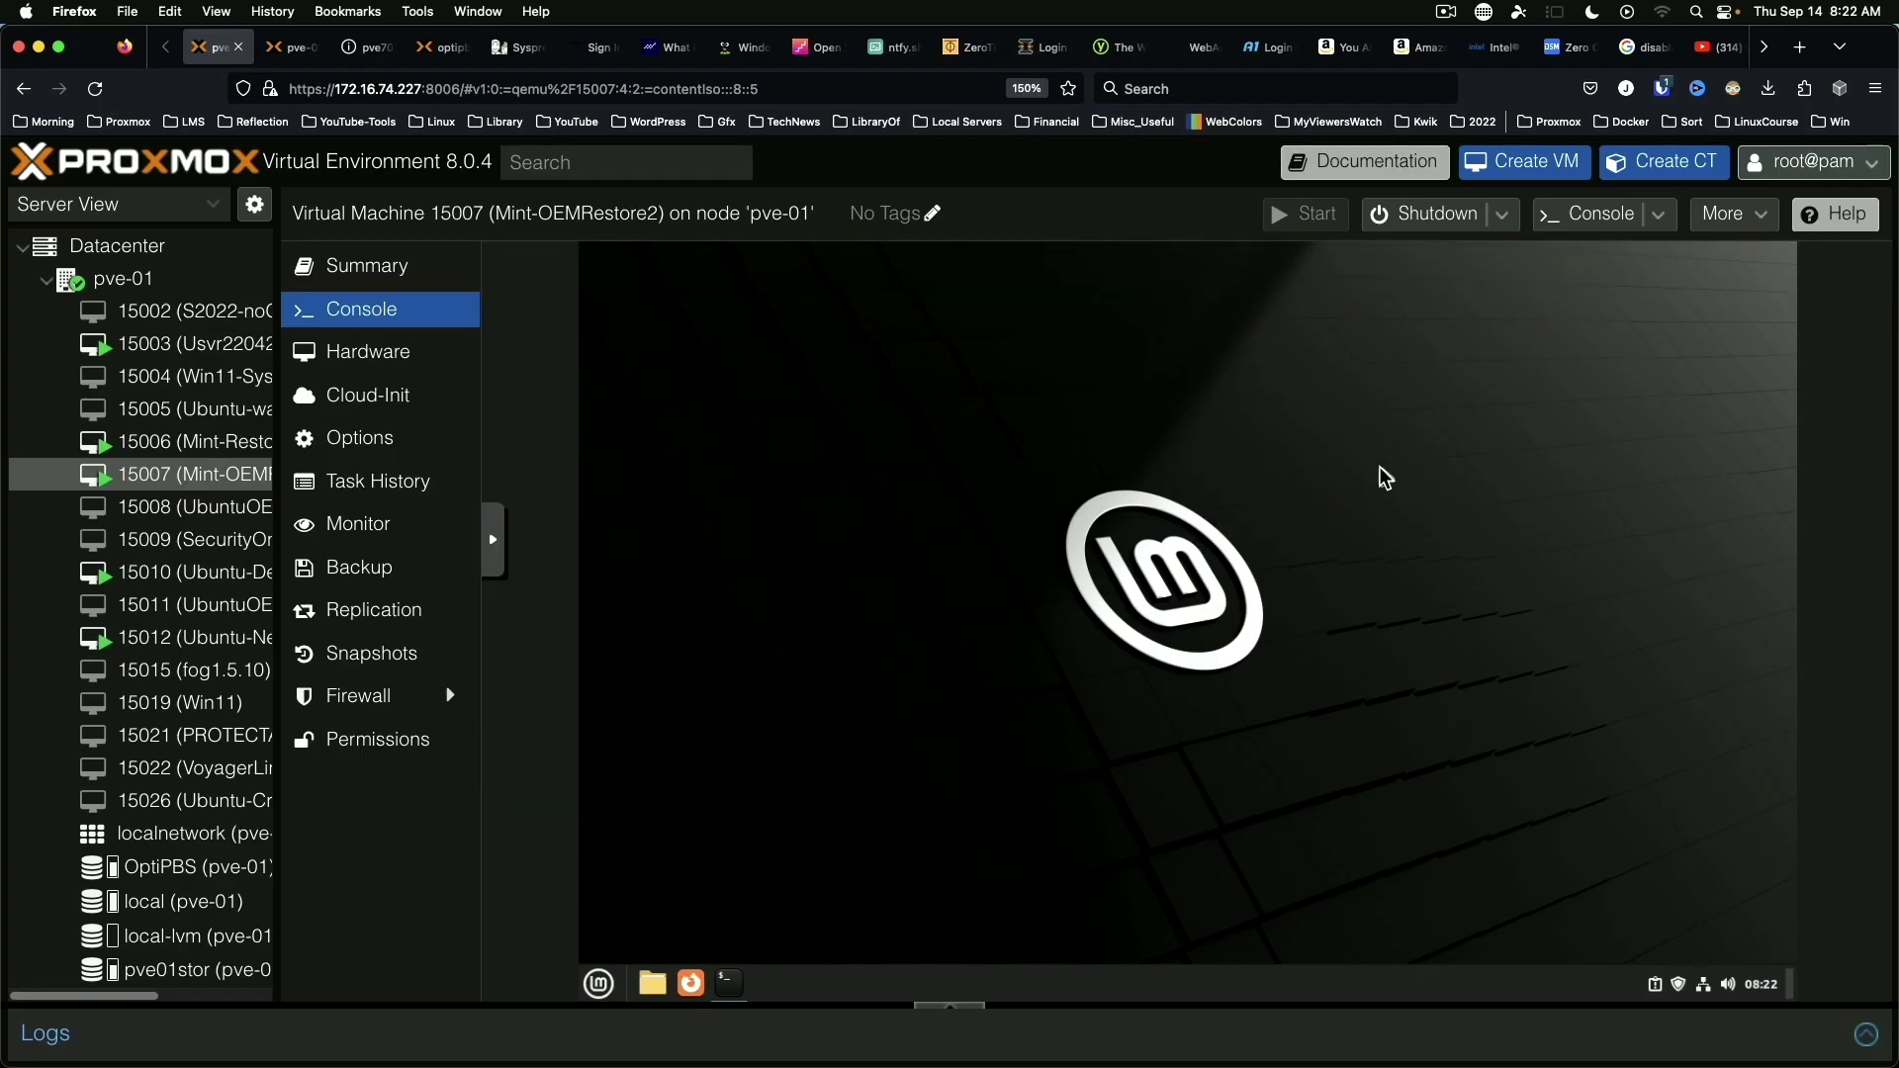
Launch Firefox in the second VM, close the welcome and privacy tabs, and load flathub.org
click(692, 984)
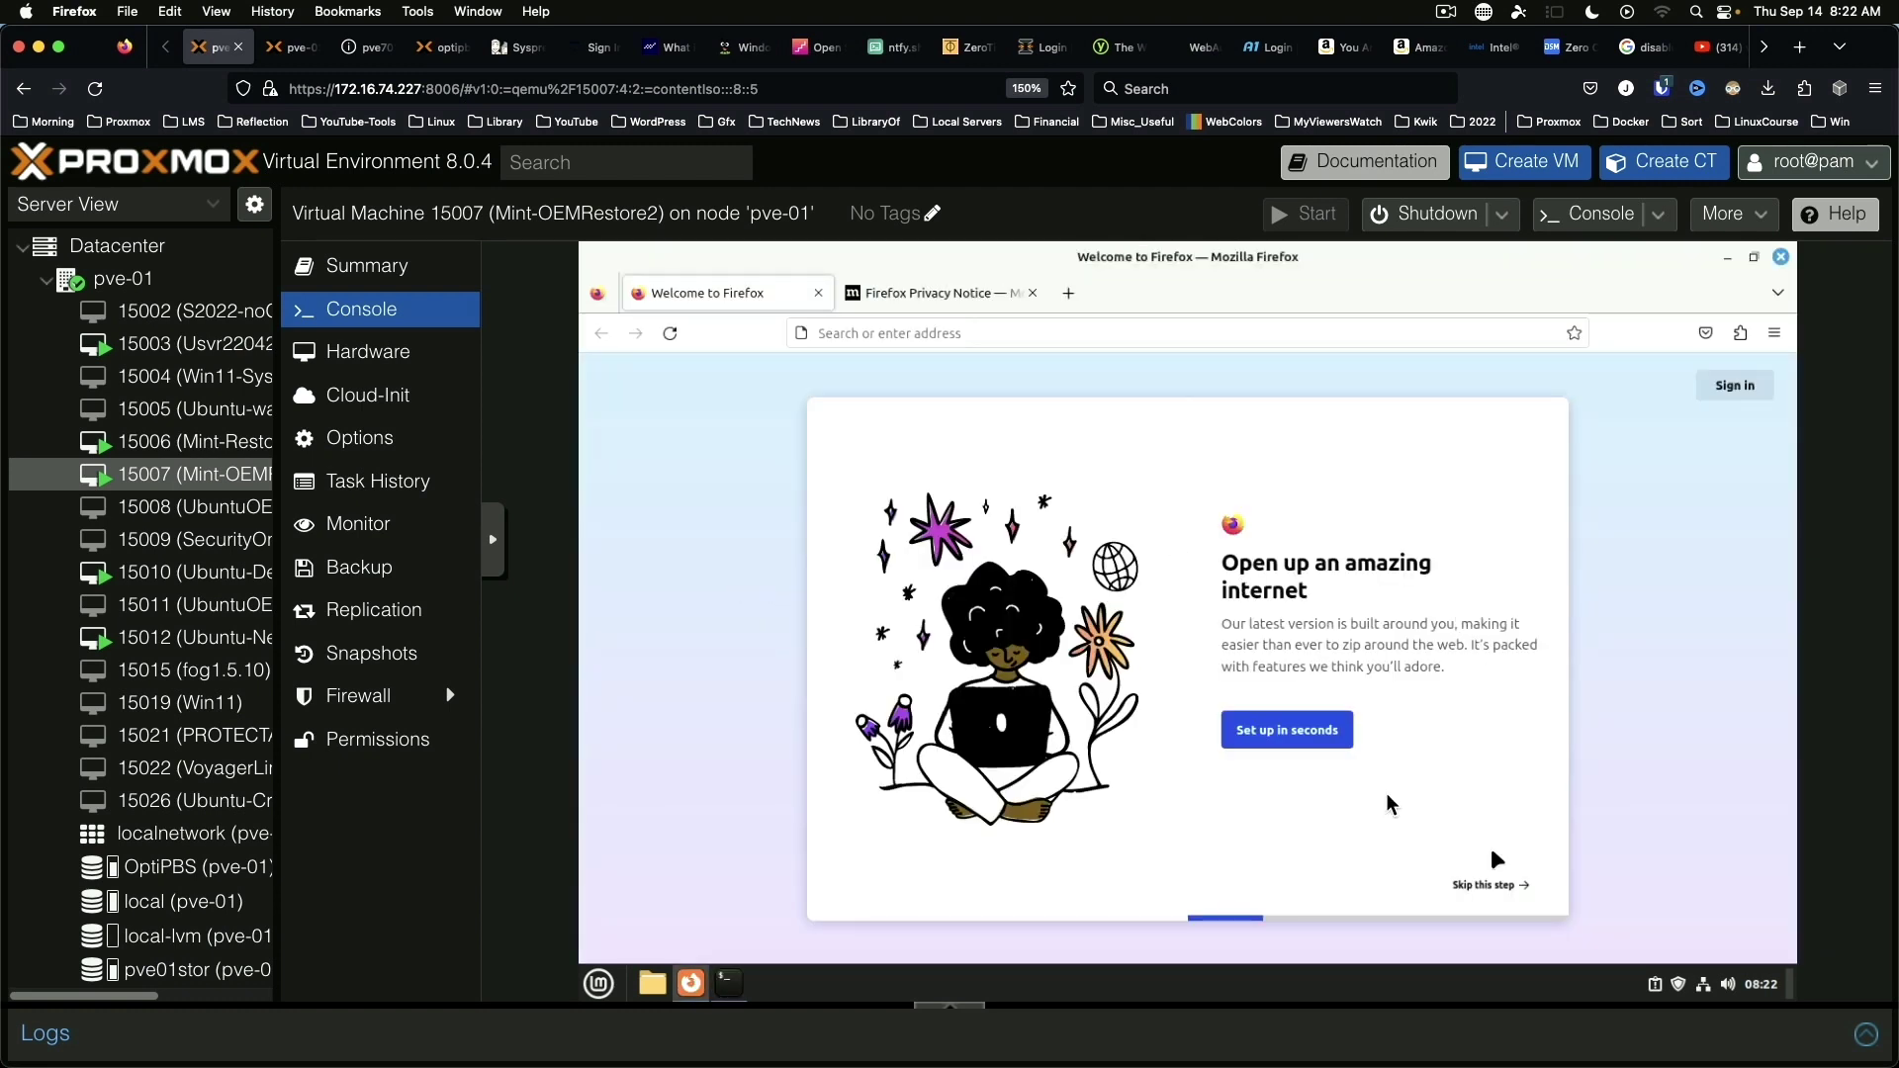
middle_click(749, 299)
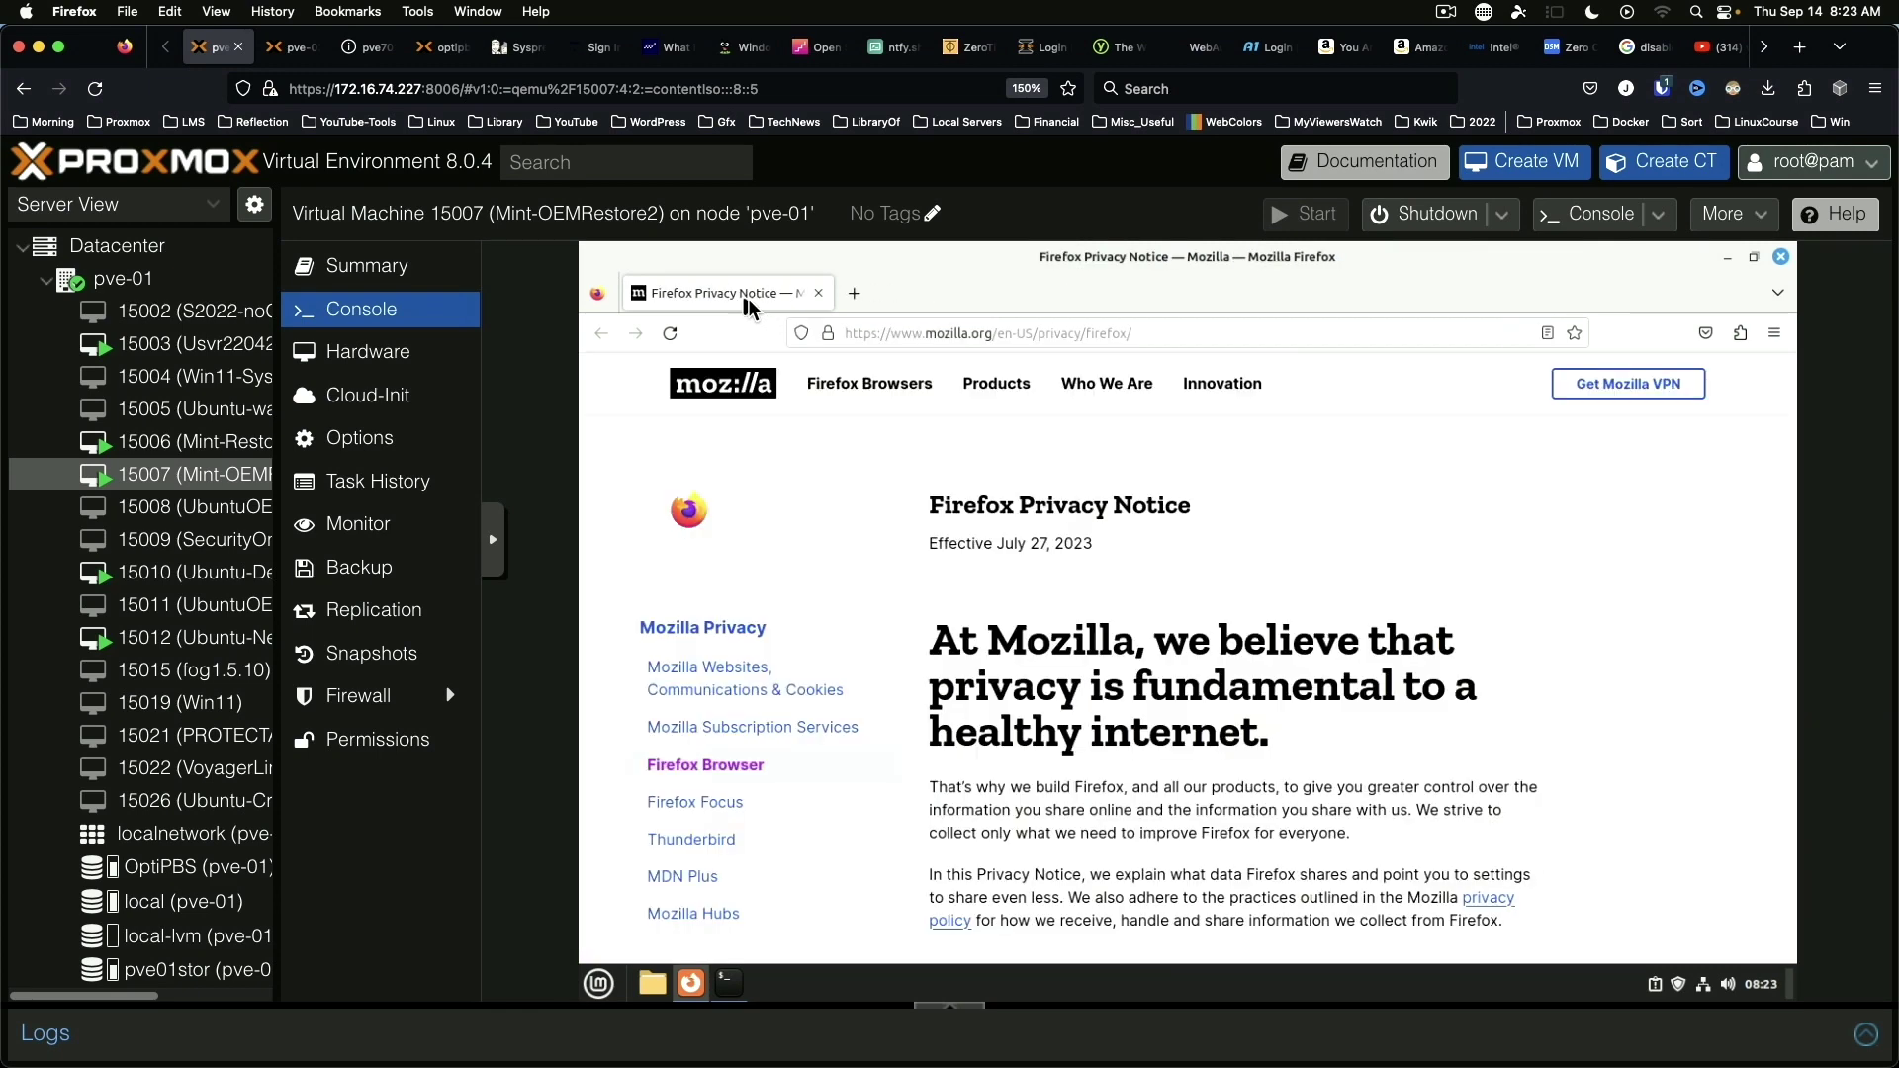
click(853, 295)
middle_click(773, 296)
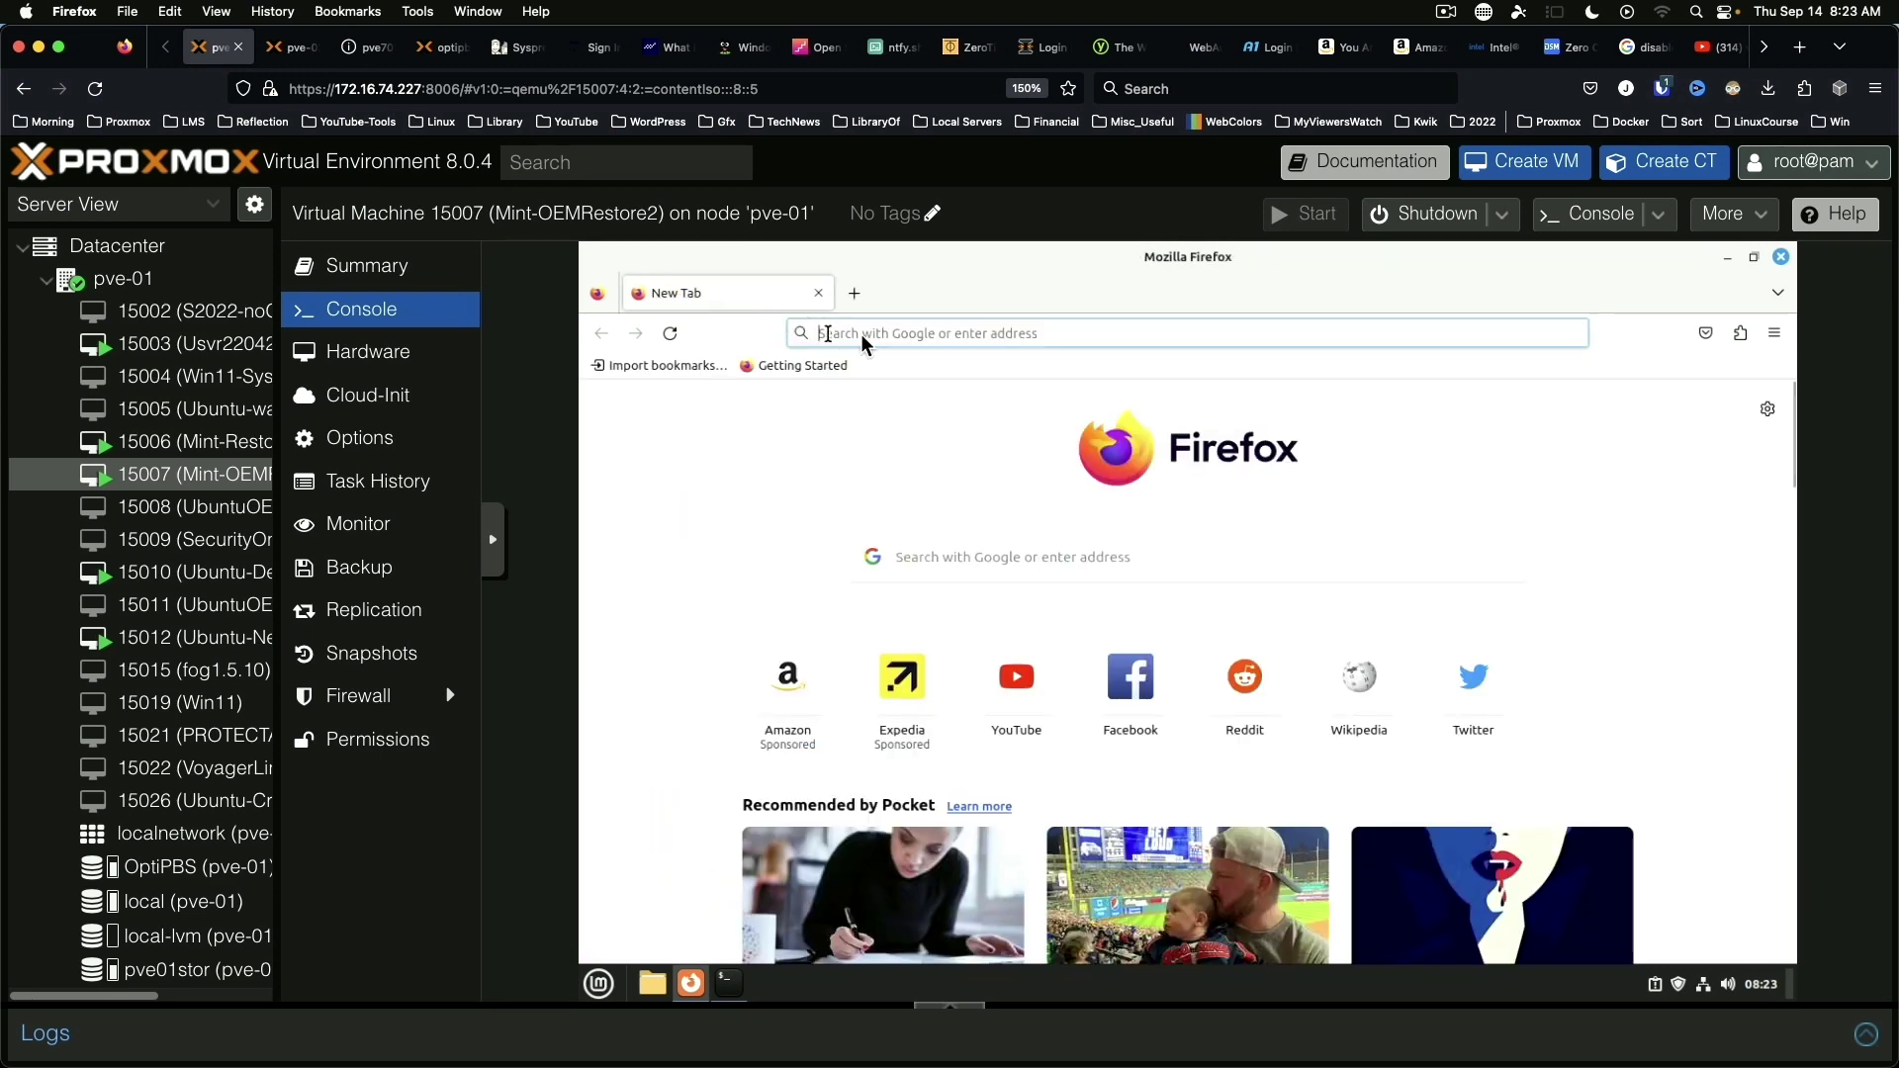
text(fla)
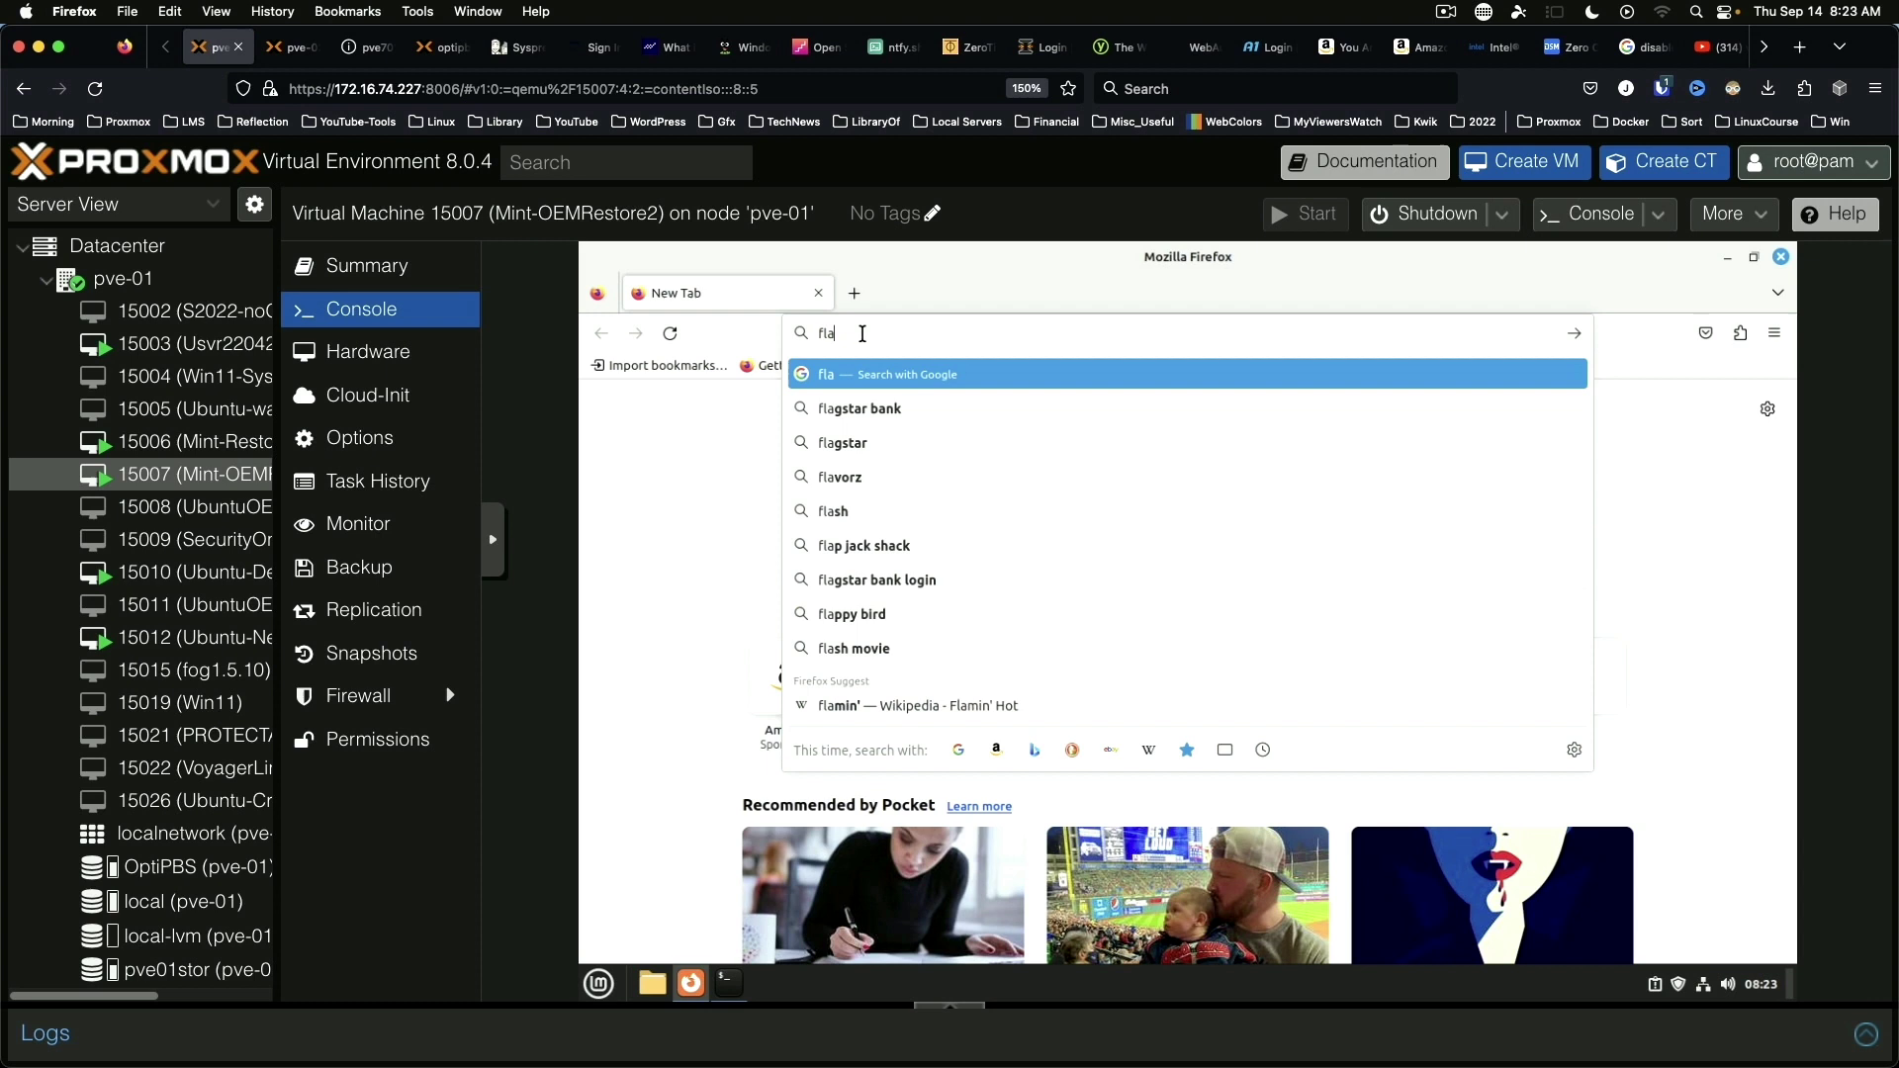
text(thub.or)
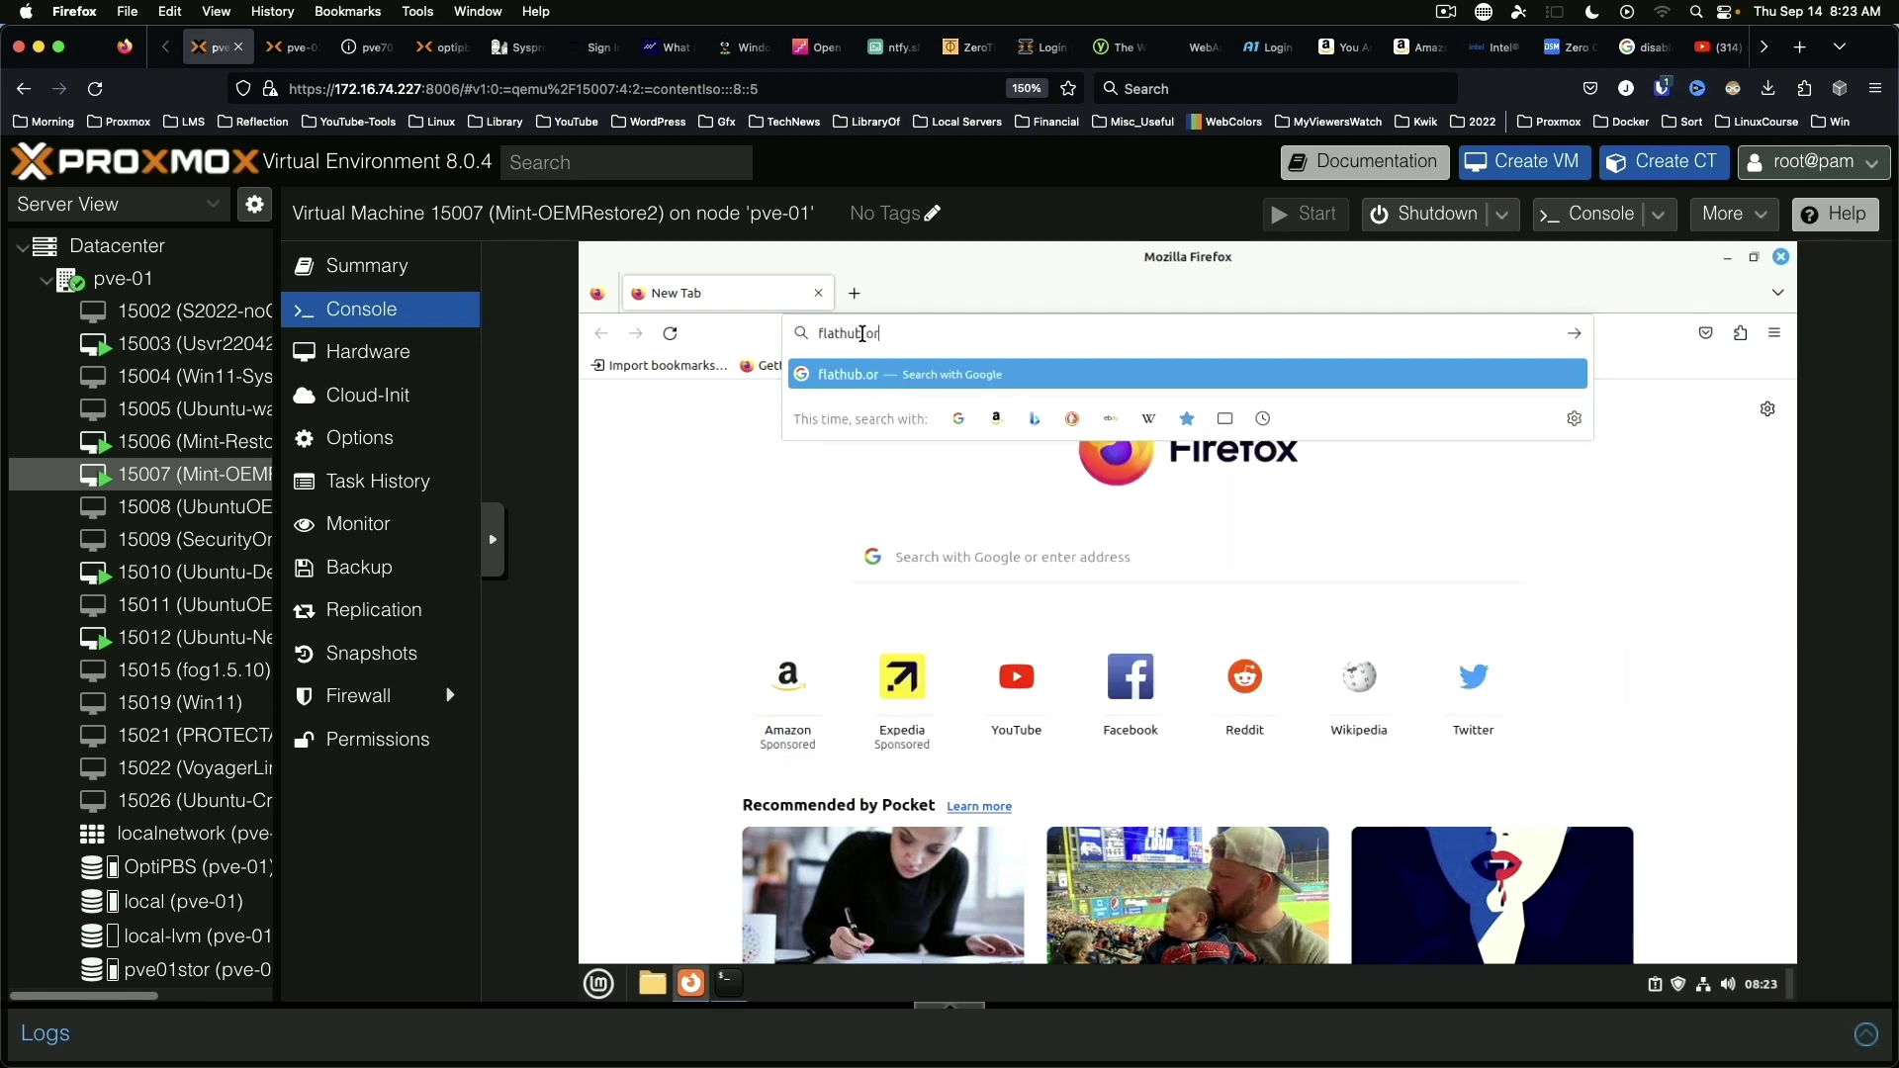
text(g)
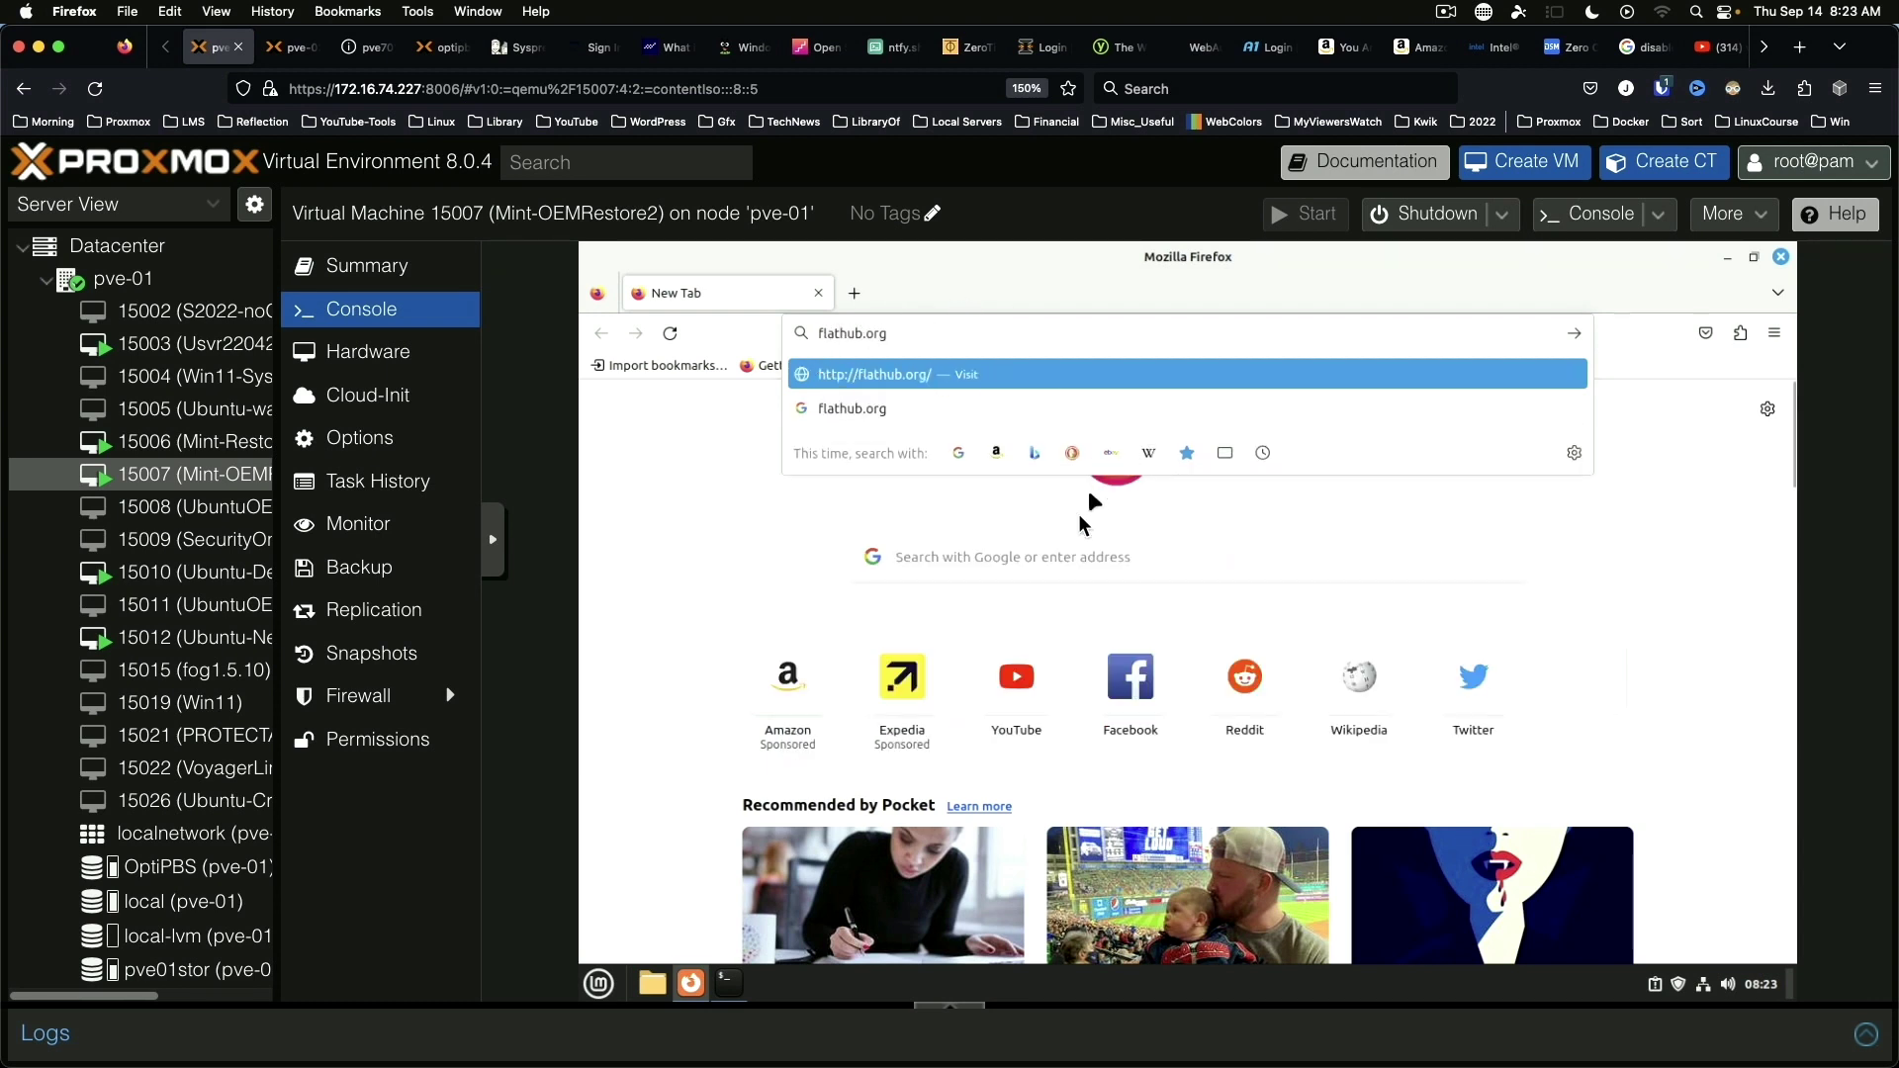
key(Return)
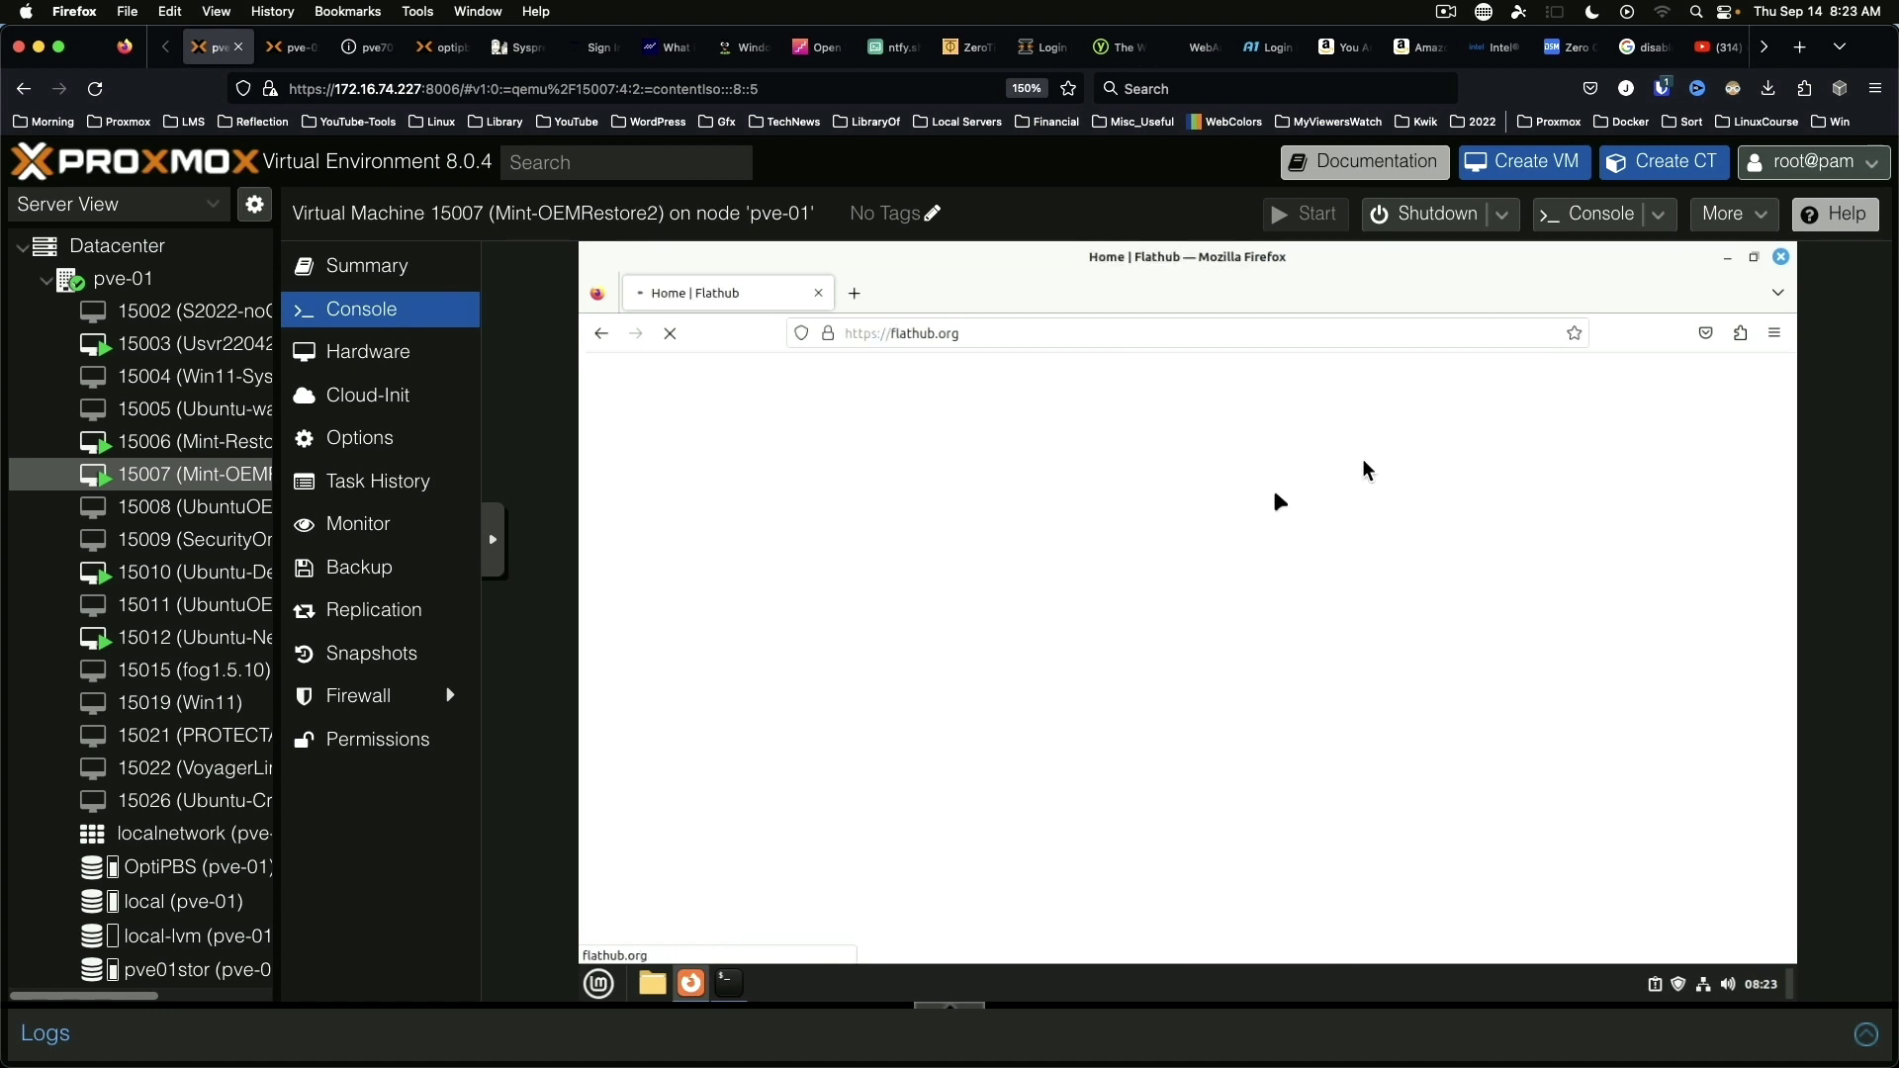
Search Flathub for savedesktop, open the SaveDesktop page, and reveal its manual install commands
click(1164, 385)
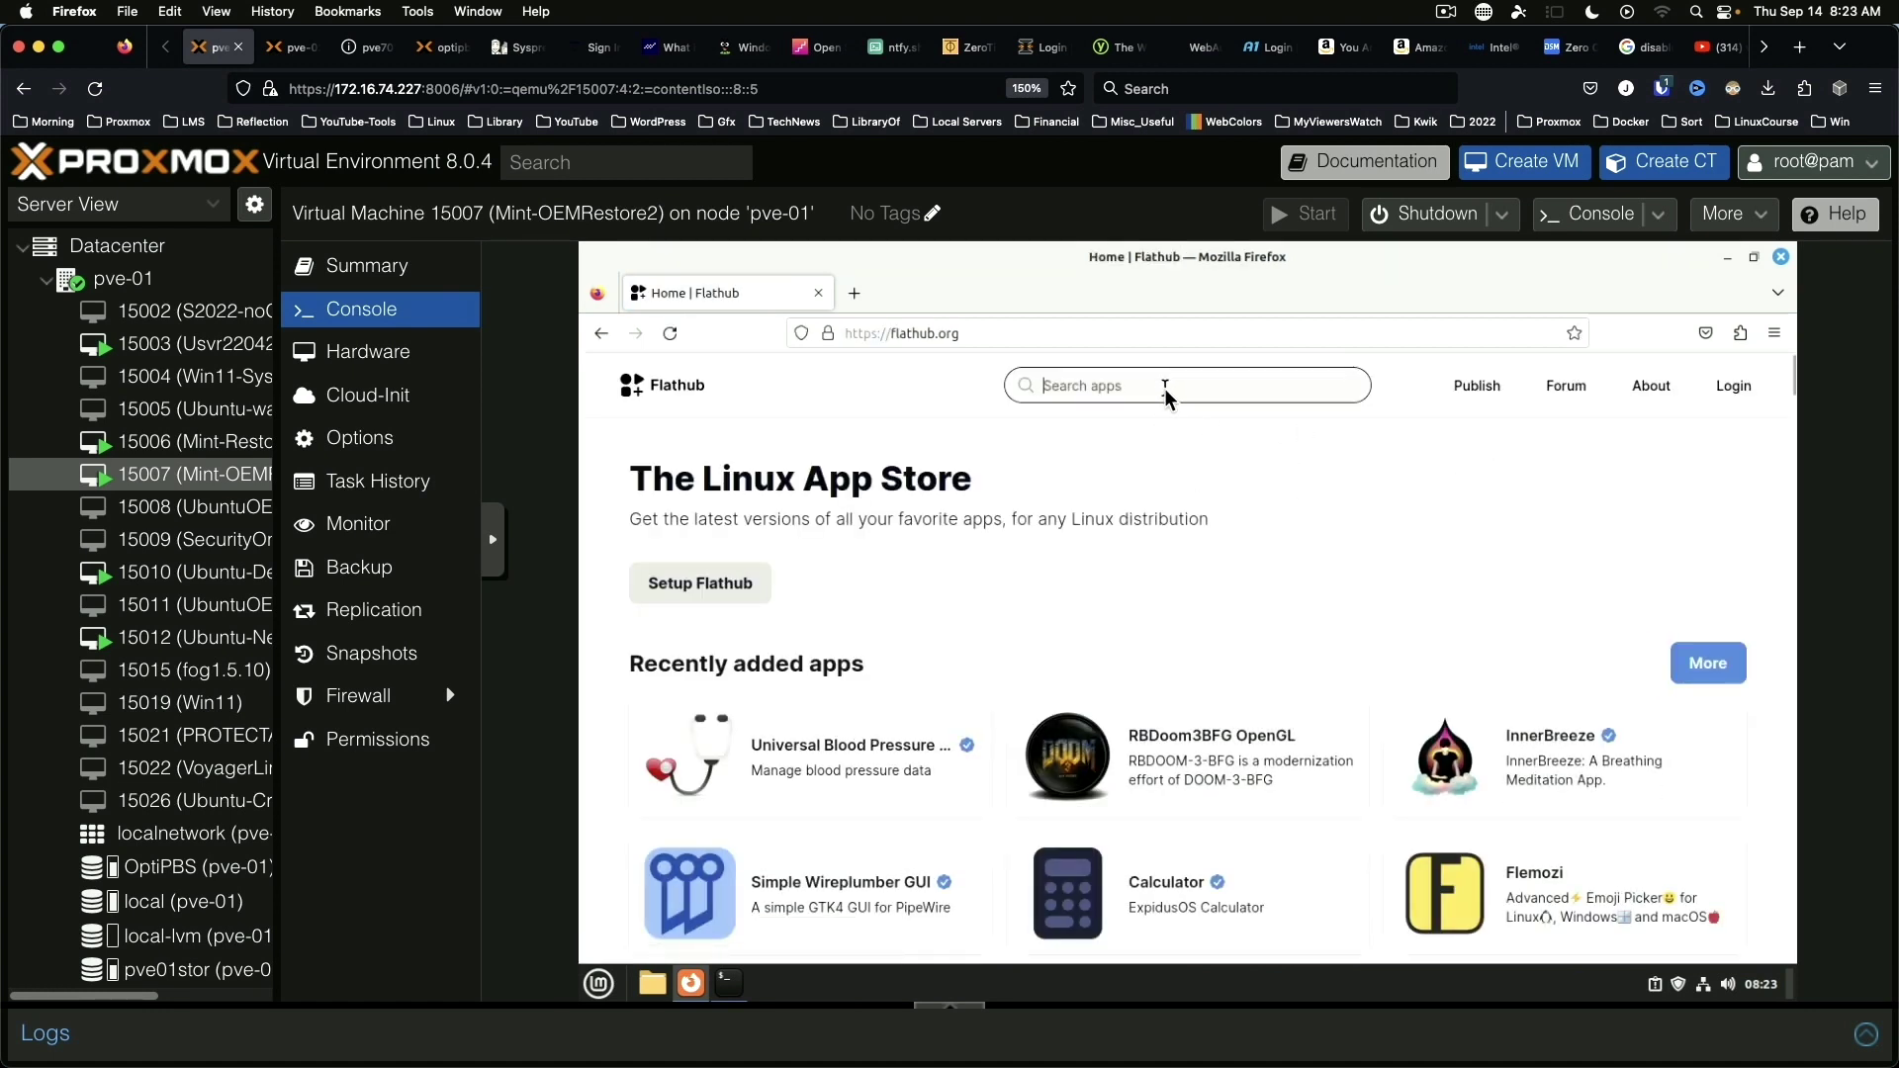
text(savedesktop)
key(Return)
click(1100, 546)
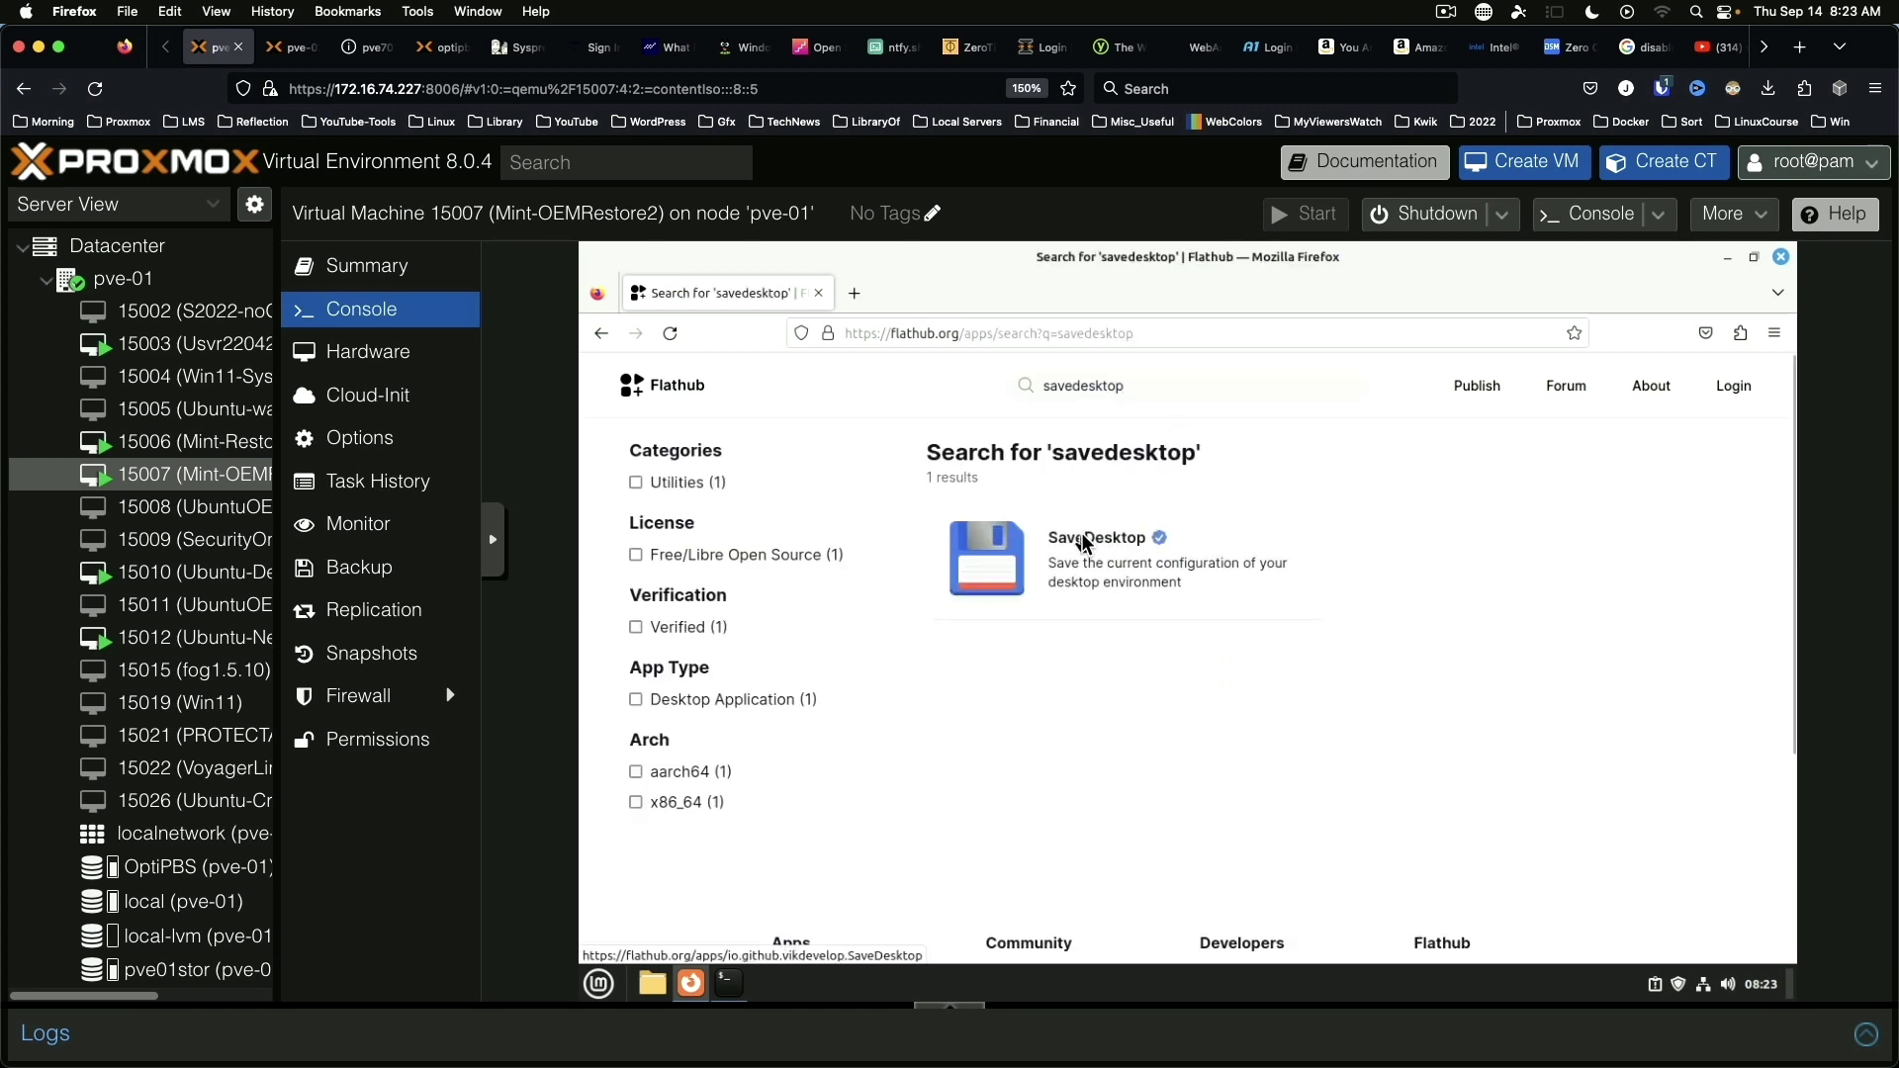
click(1700, 509)
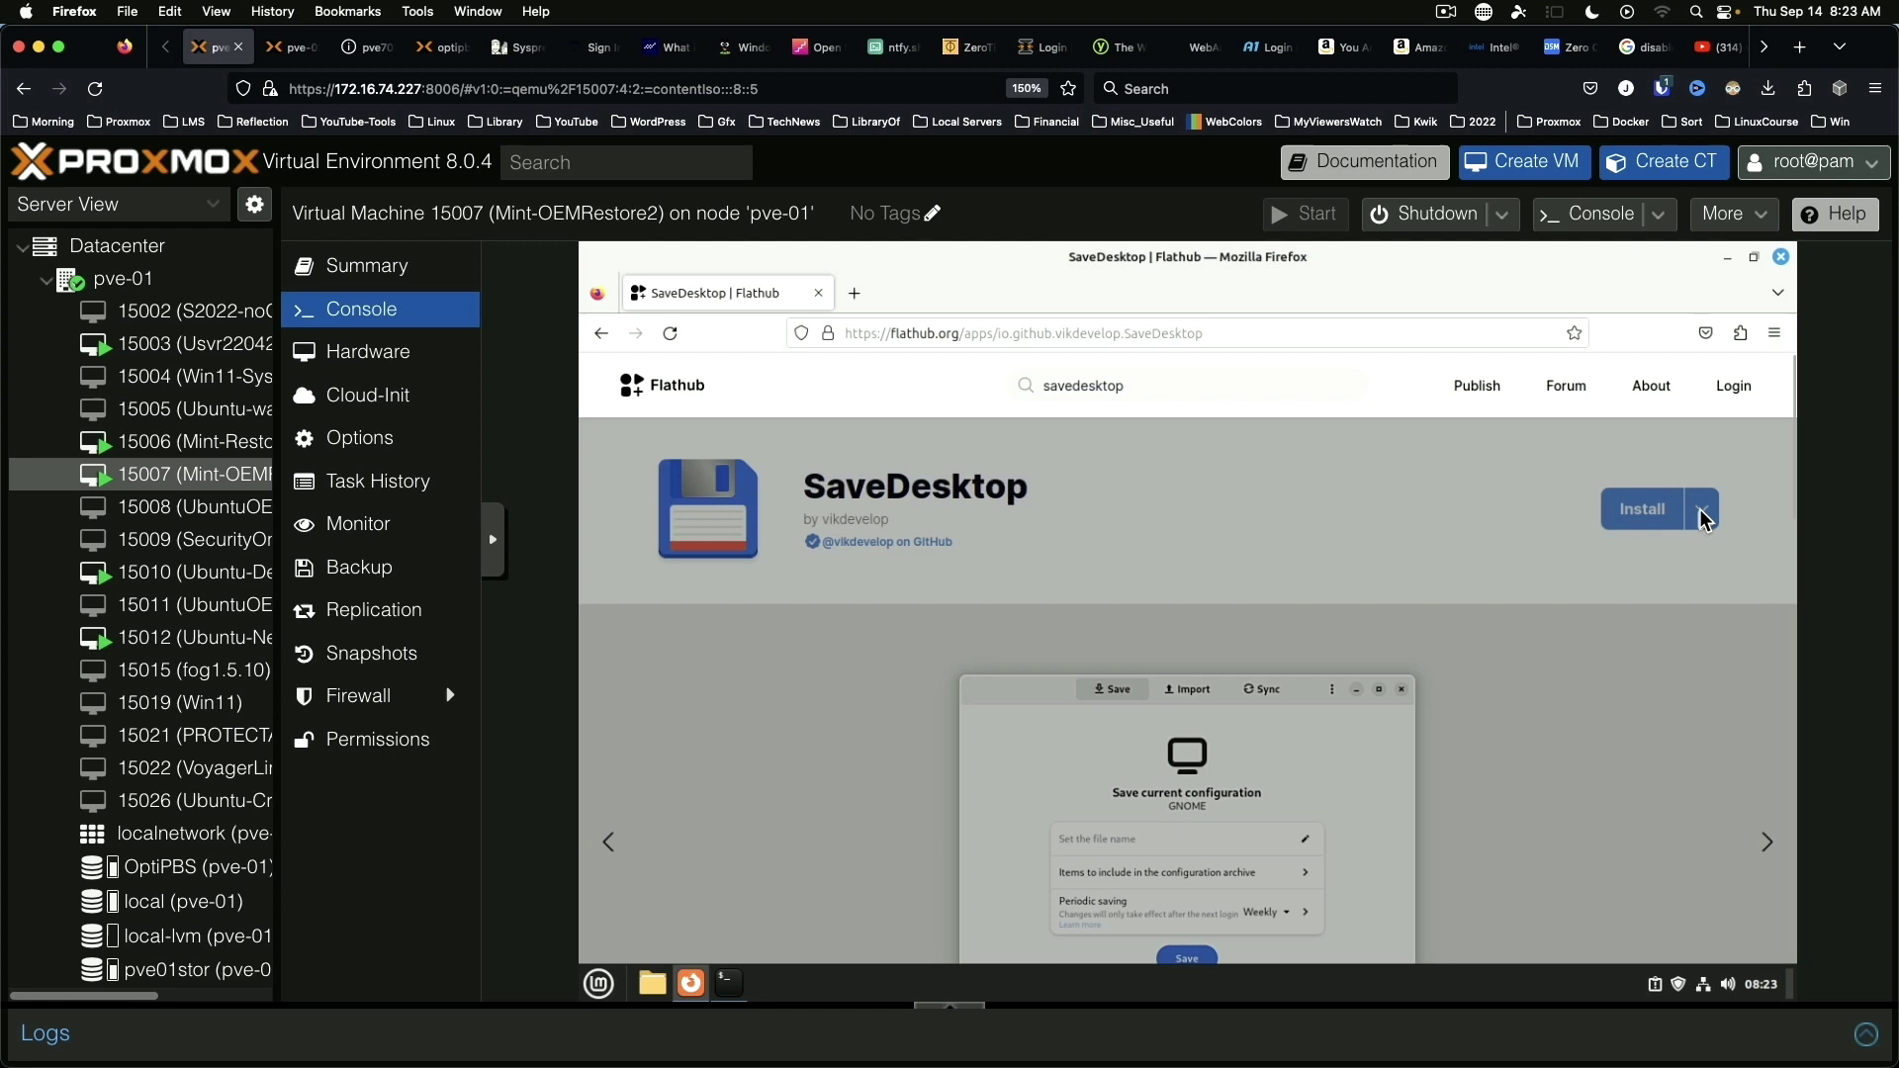
Open a terminal beside Flathub and paste SaveDesktop's flatpak install command into it
click(727, 982)
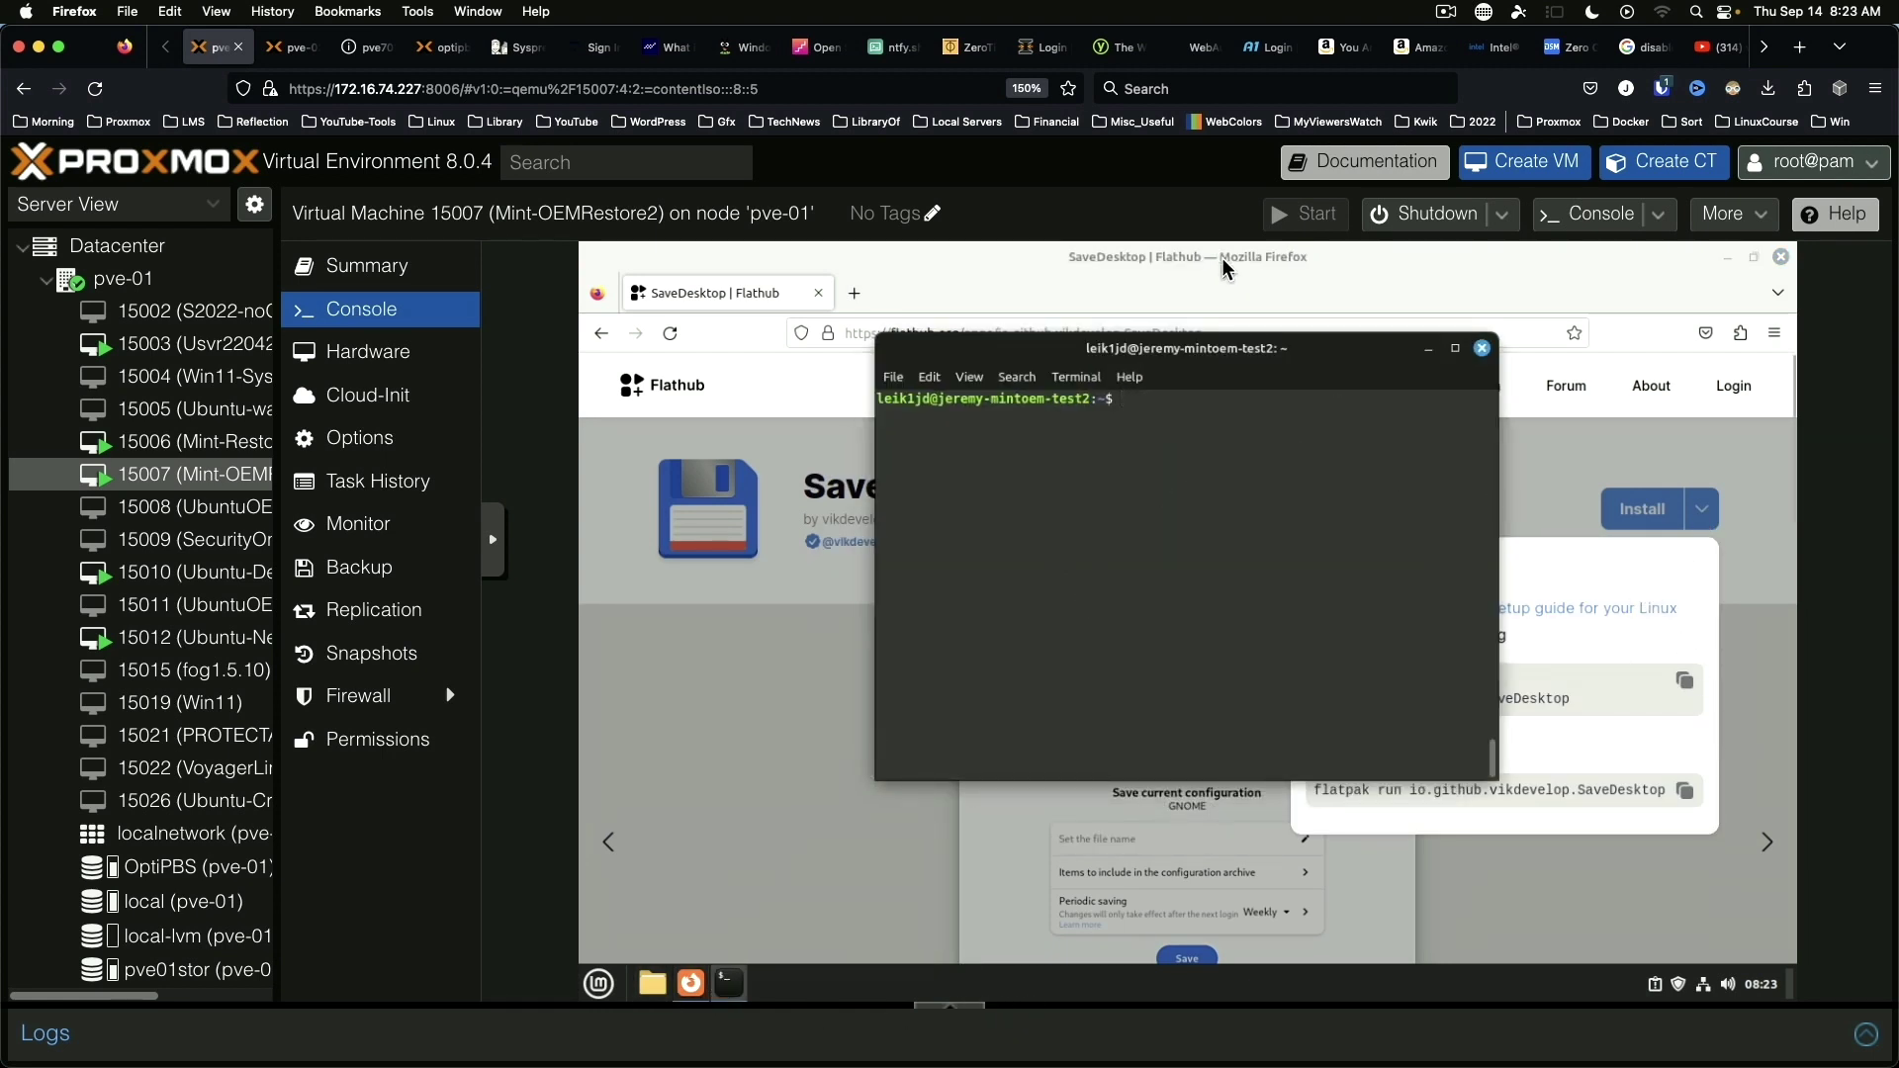
drag(1334, 354, 1089, 295)
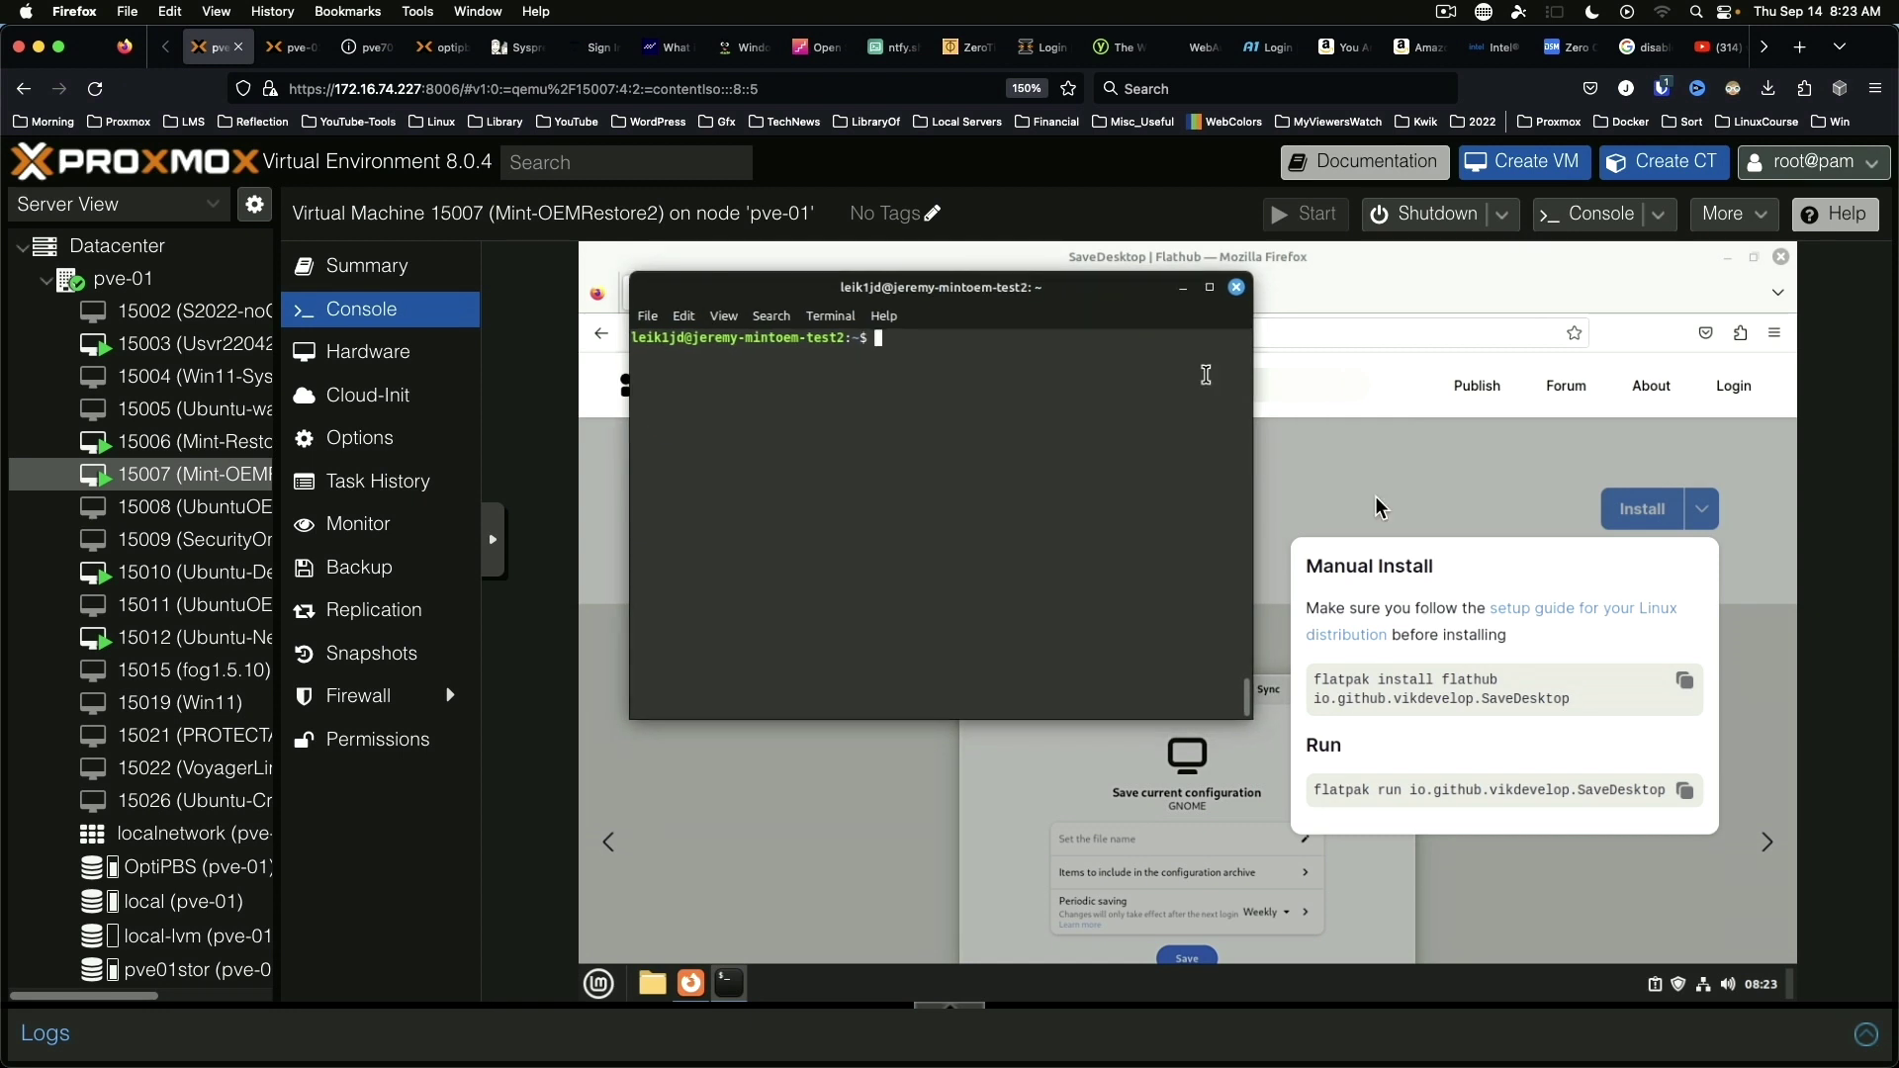
click(1683, 681)
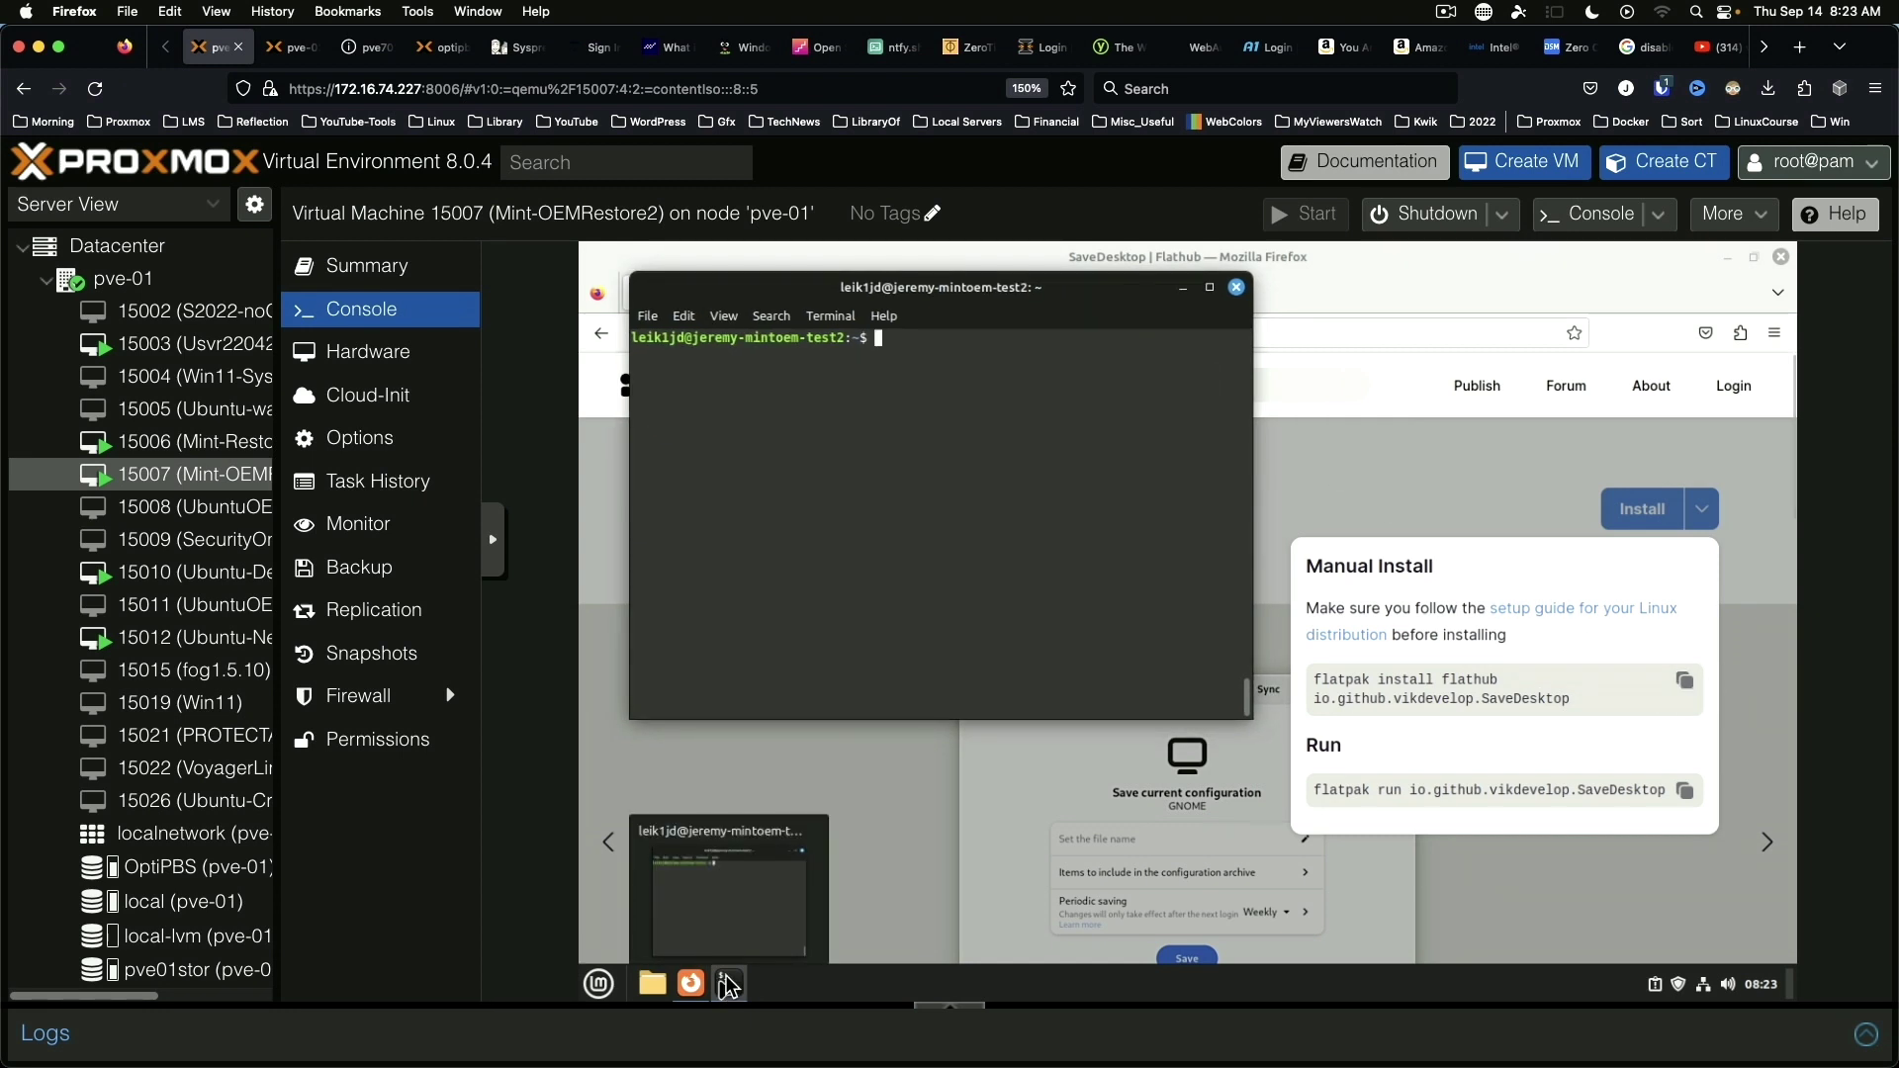
click(821, 406)
text(flatpak install flathub io.github.vikdevelop.SaveDesktop)
Run the flatpak install, confirming with y, then switch to VM 15006's console
key(Return)
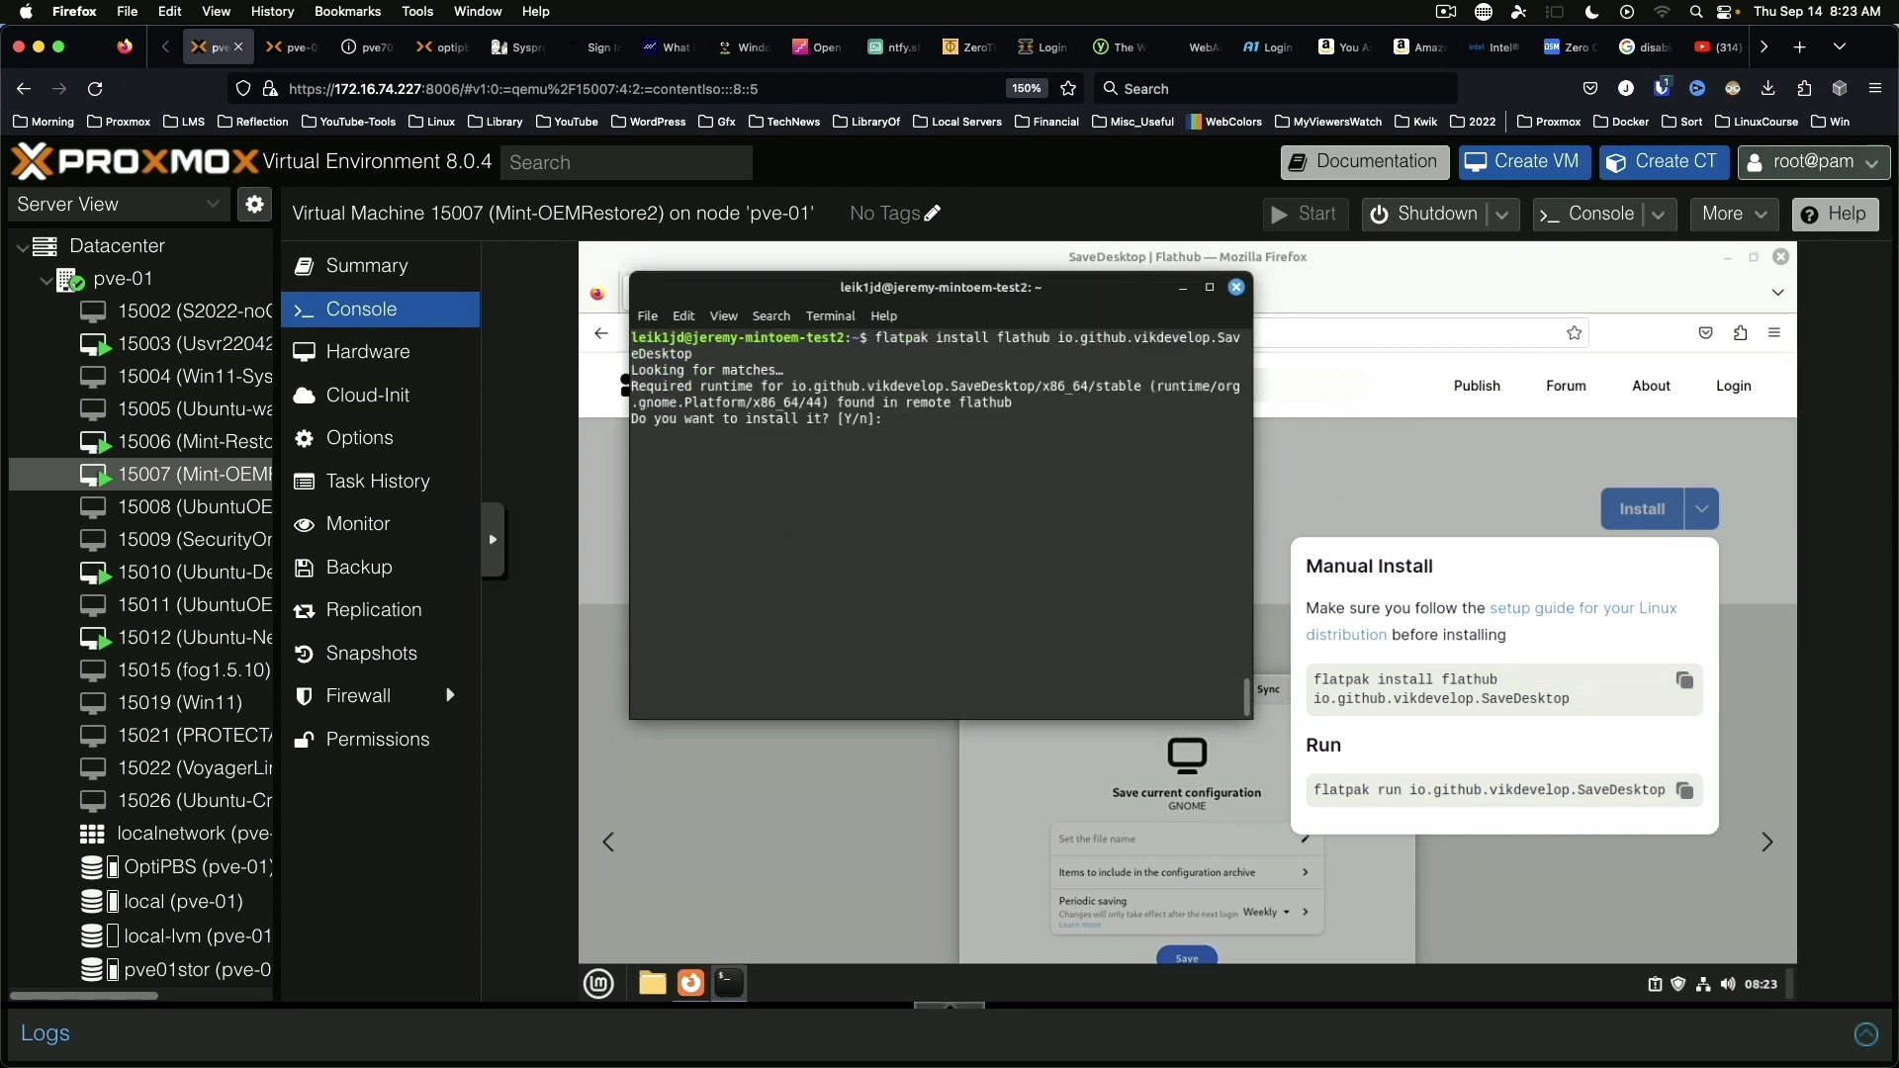
text(y)
key(Return)
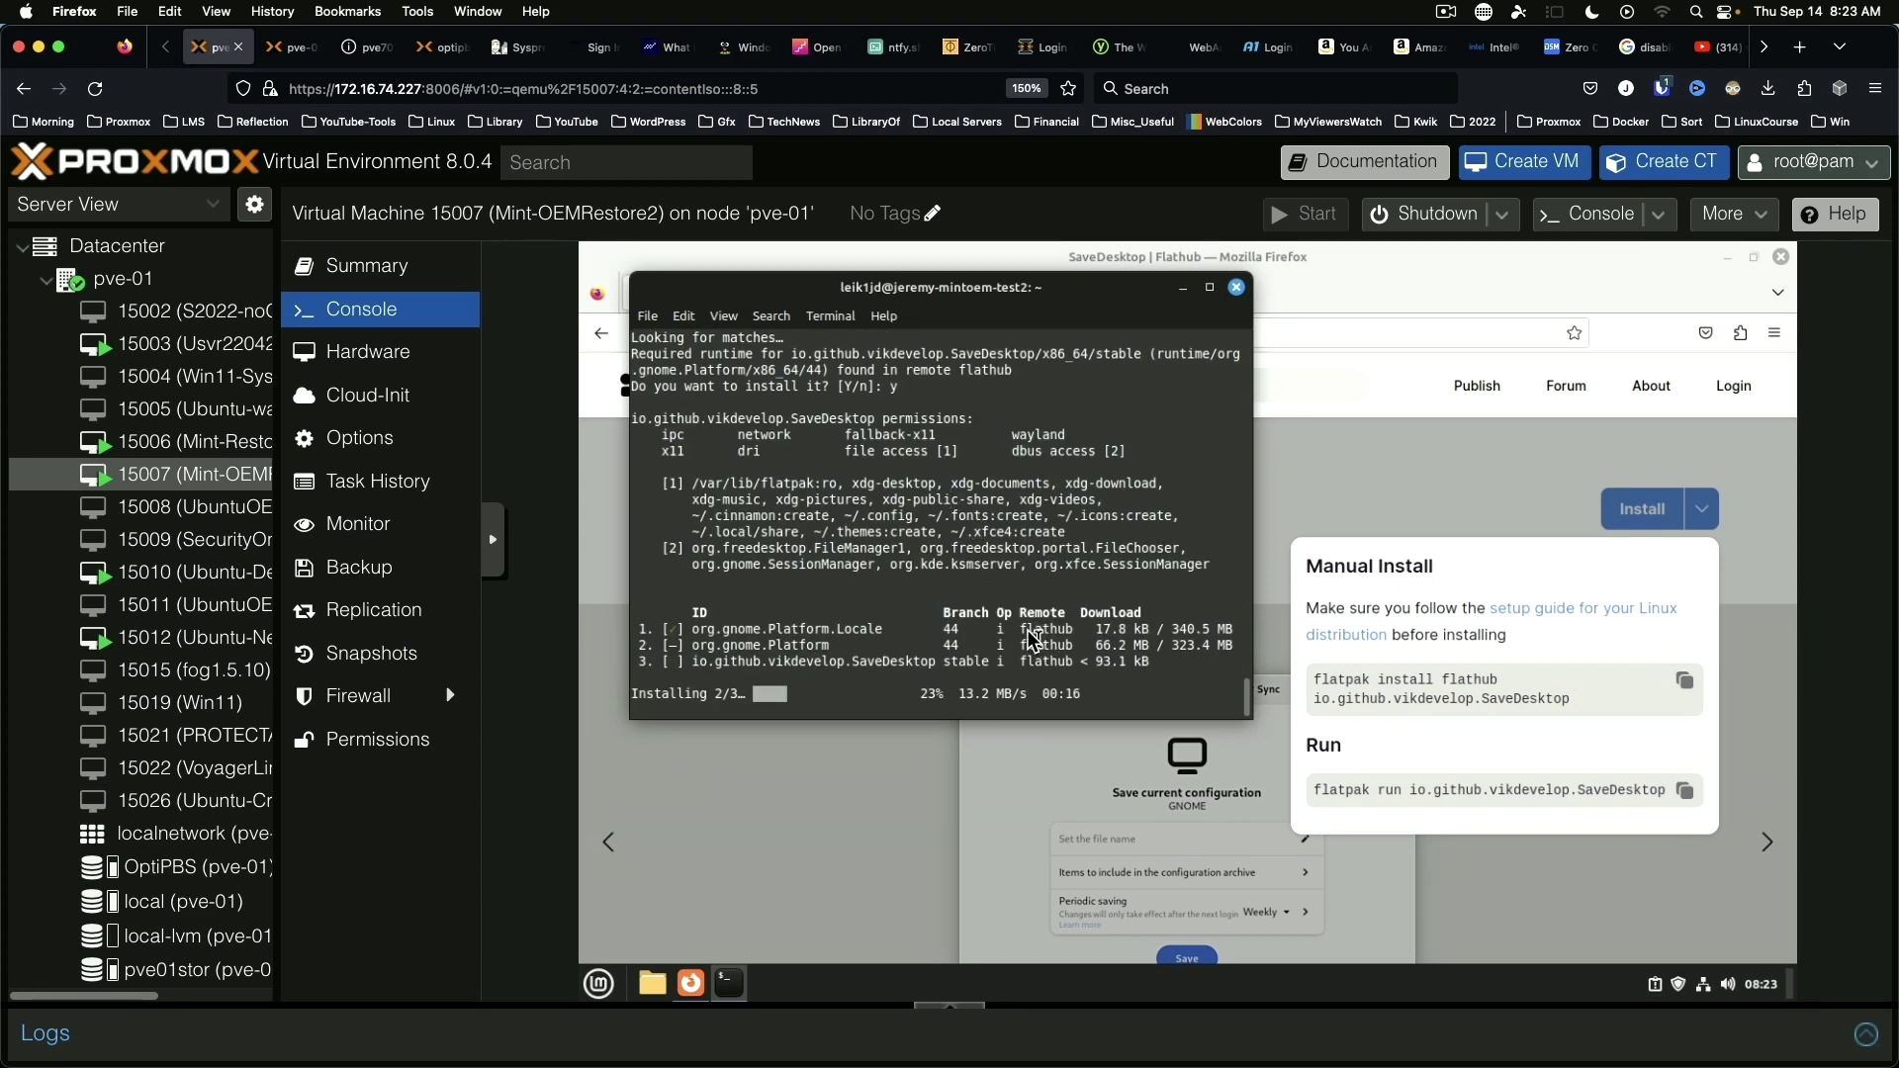
click(216, 445)
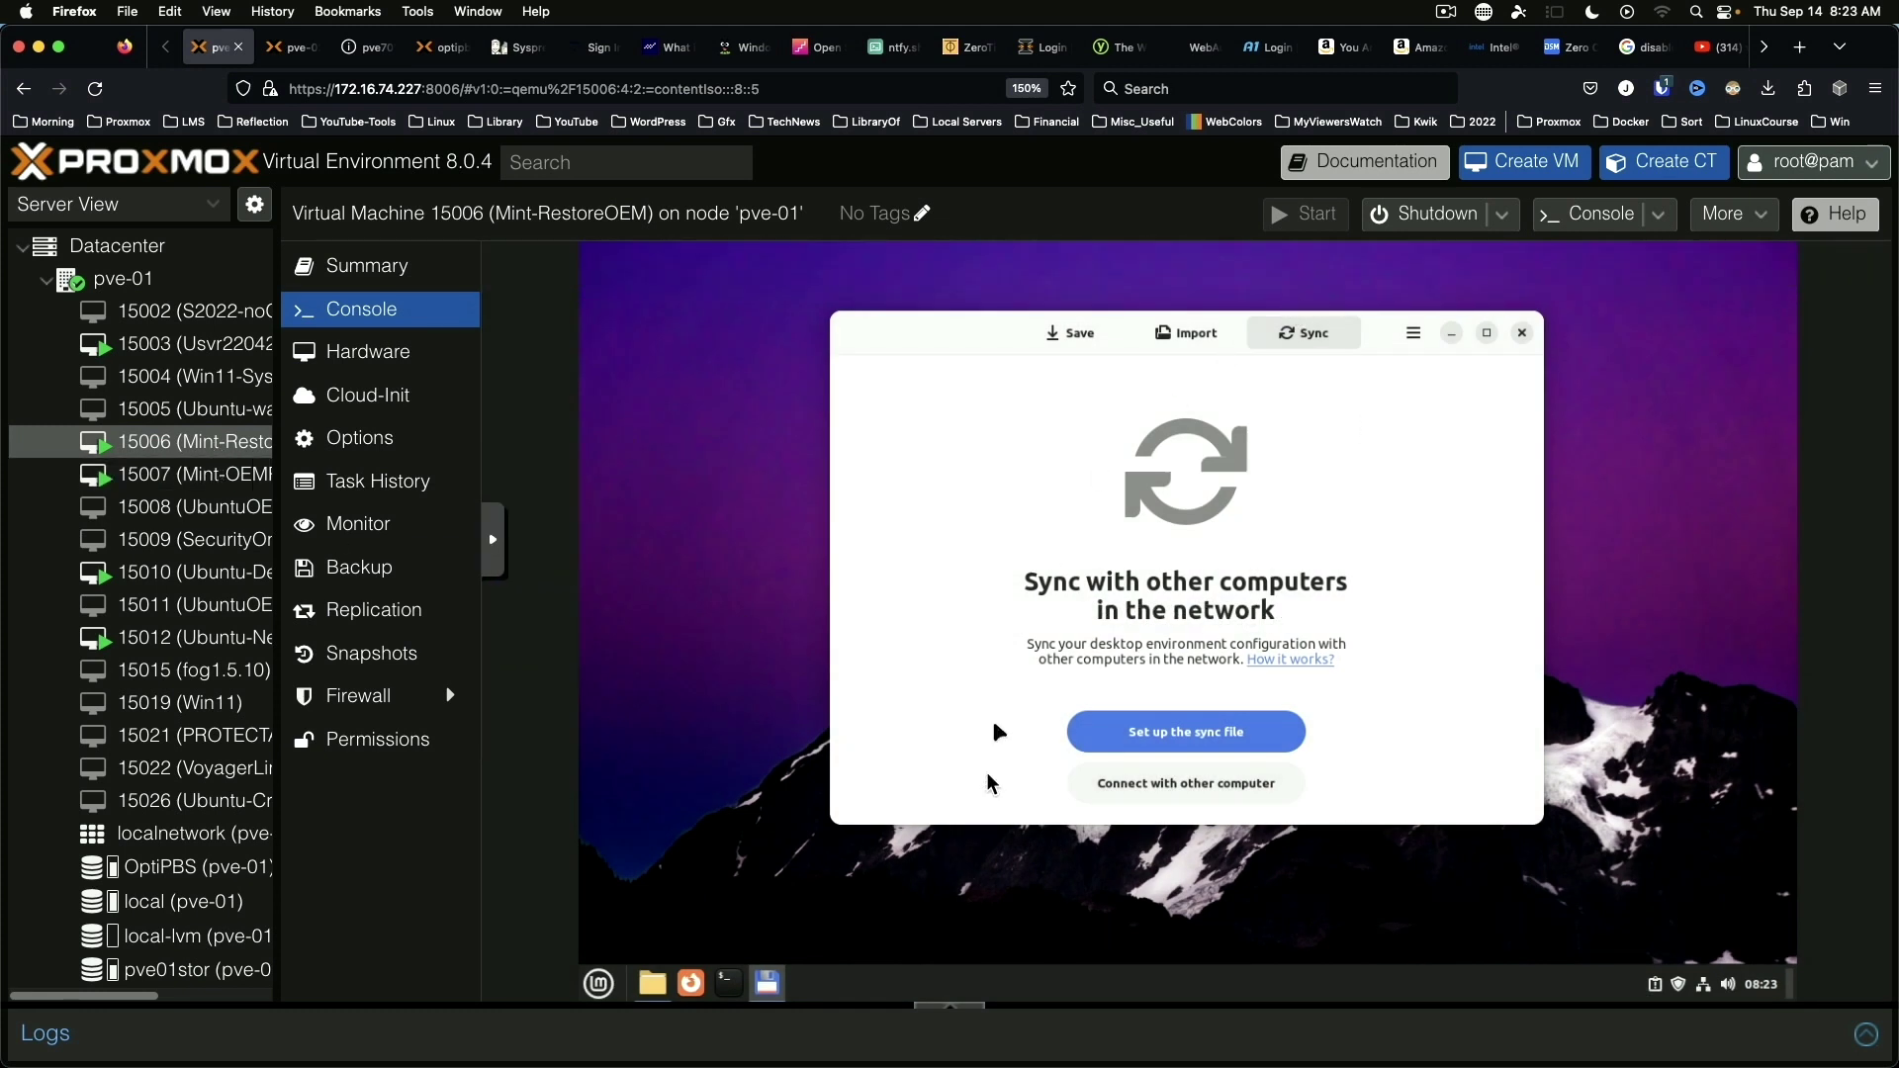
Set up the sync file with Periodic synchronization left at Never and apply it
click(1120, 744)
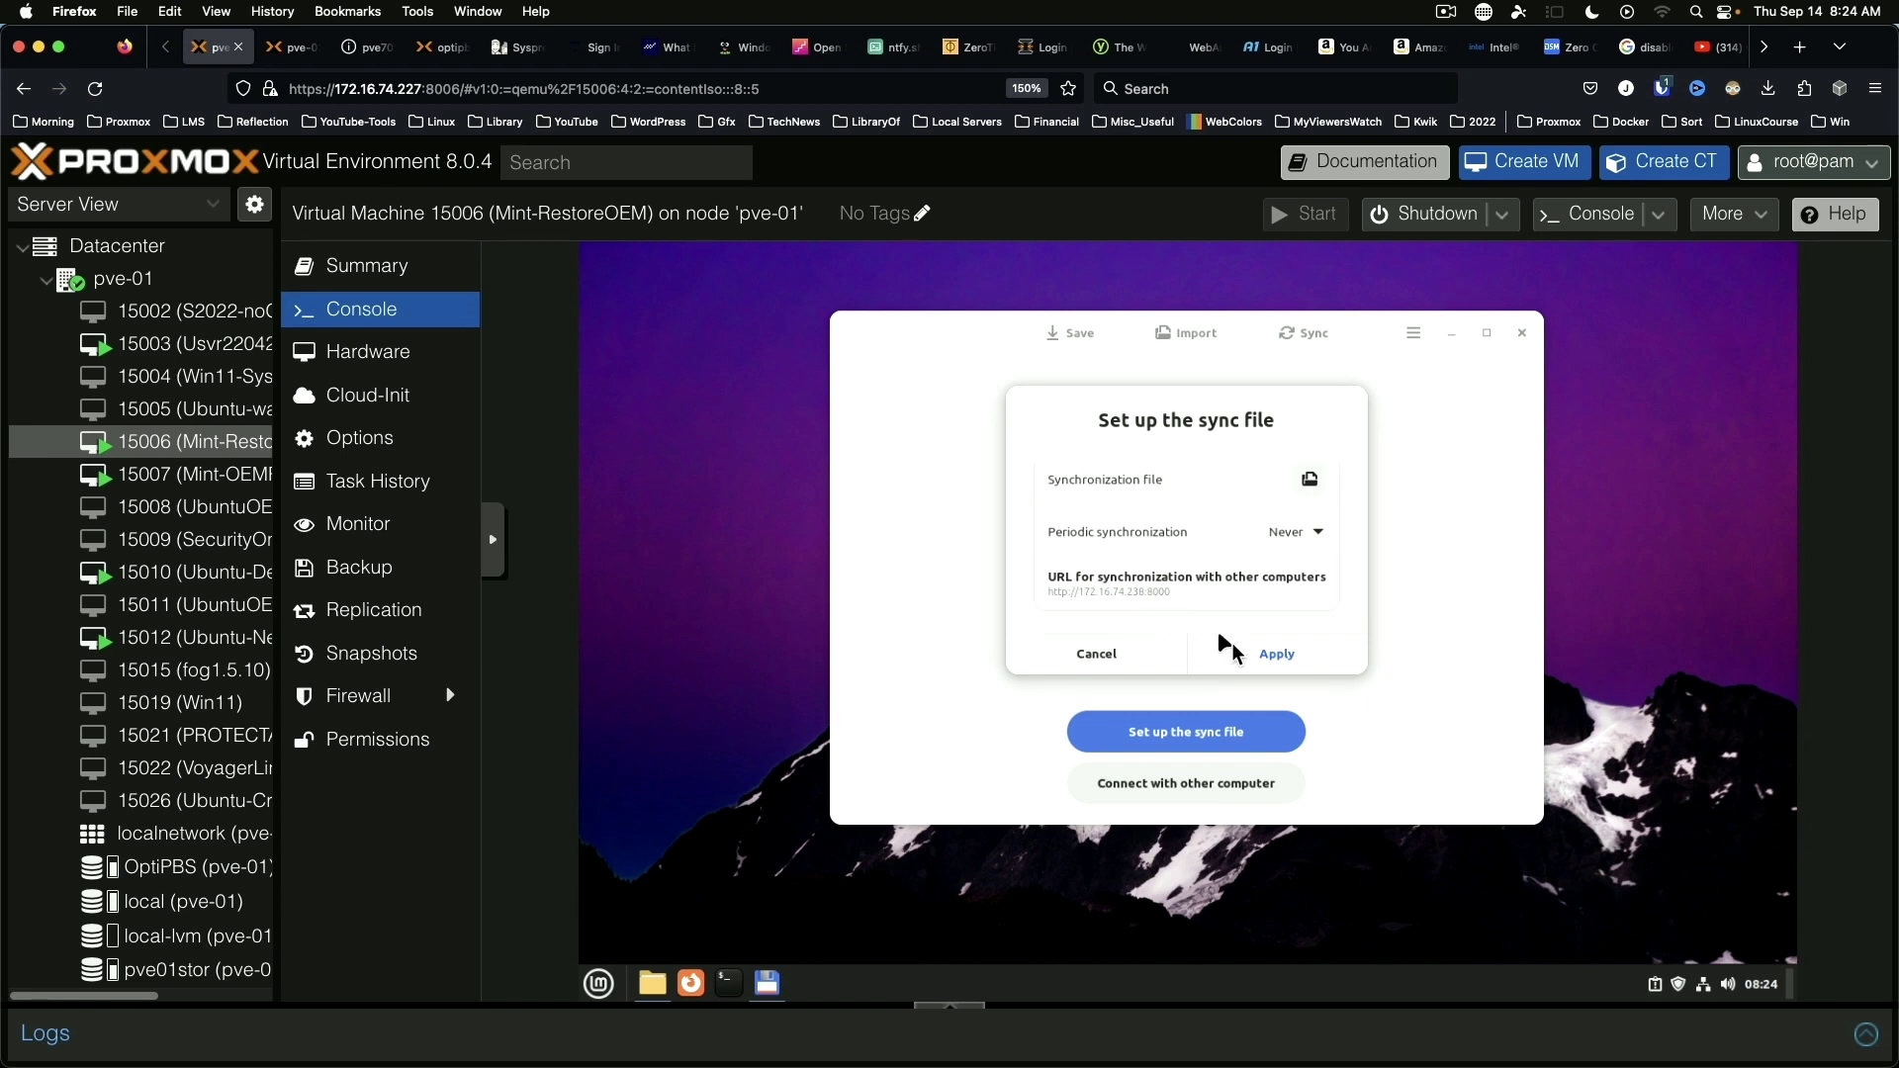
click(1276, 655)
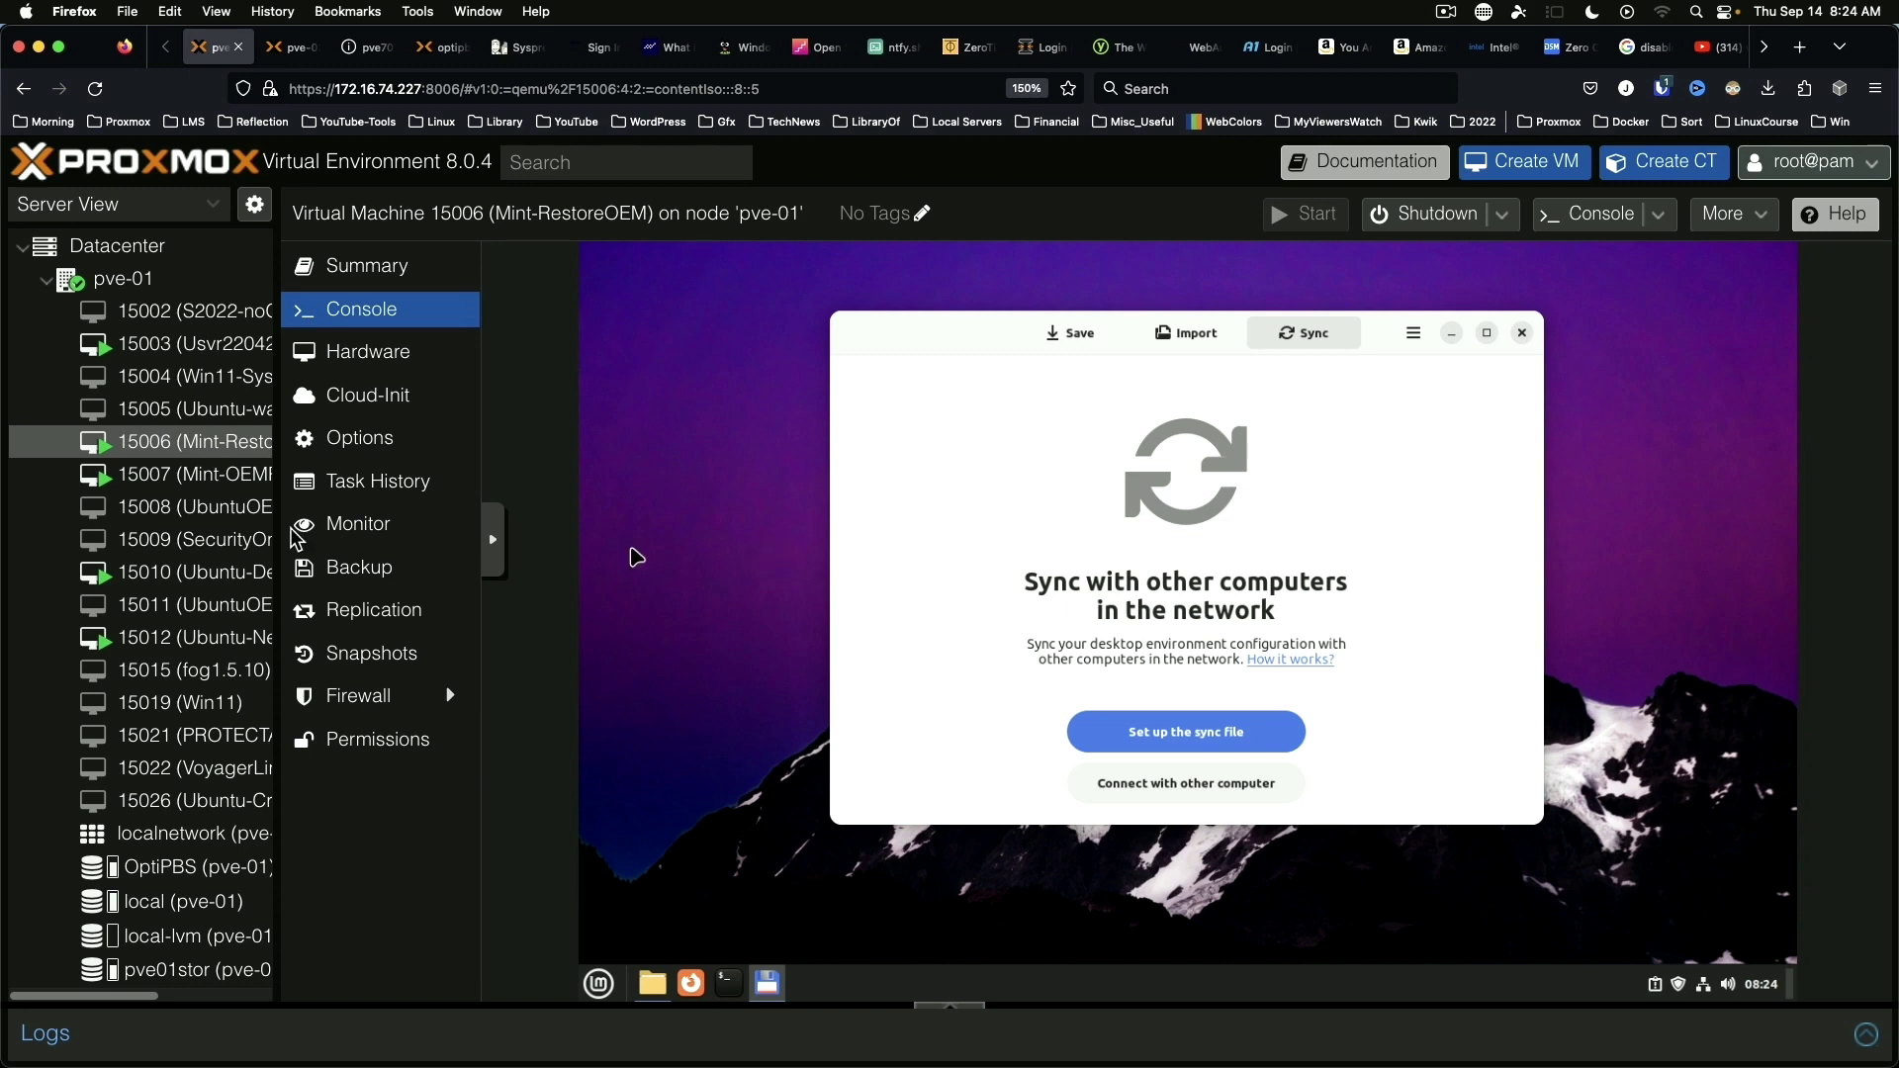
On VM 15007, close the terminal and launch SaveDesktop via a 'save' menu search
click(215, 476)
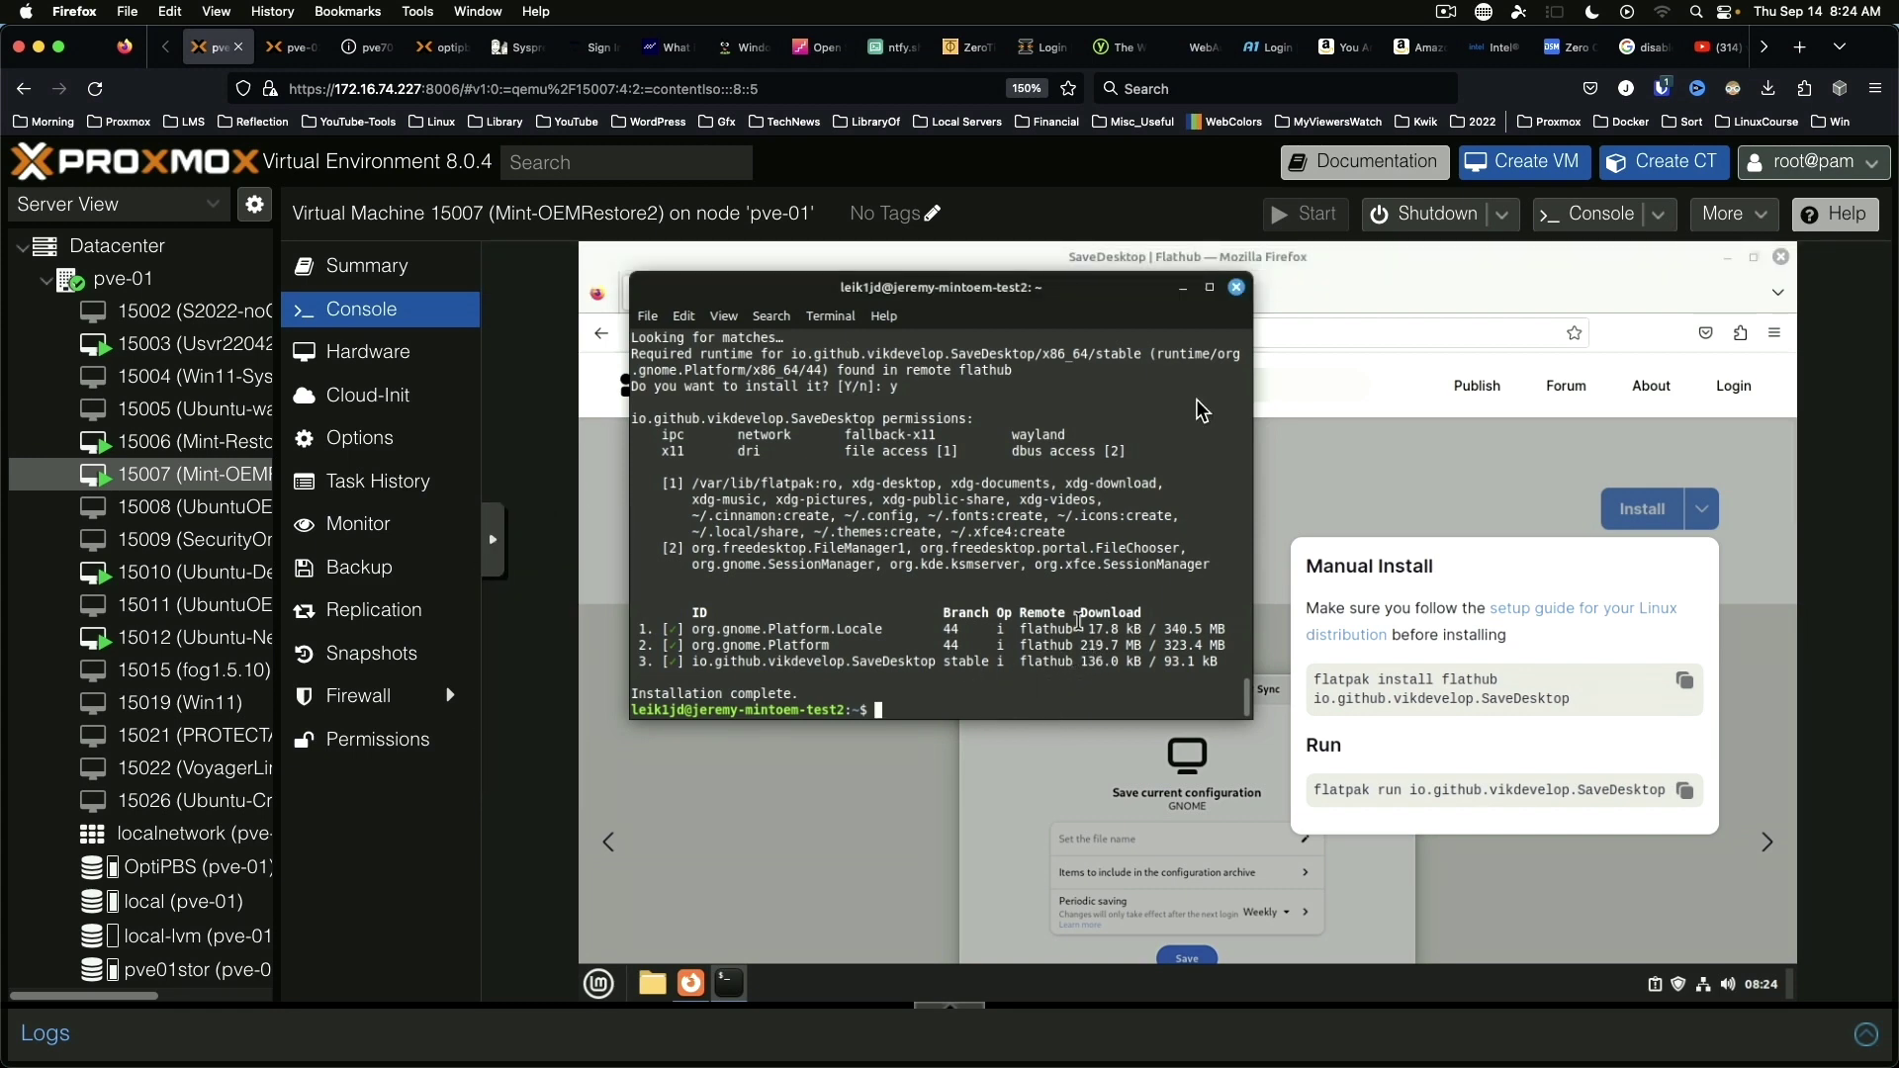
click(1236, 287)
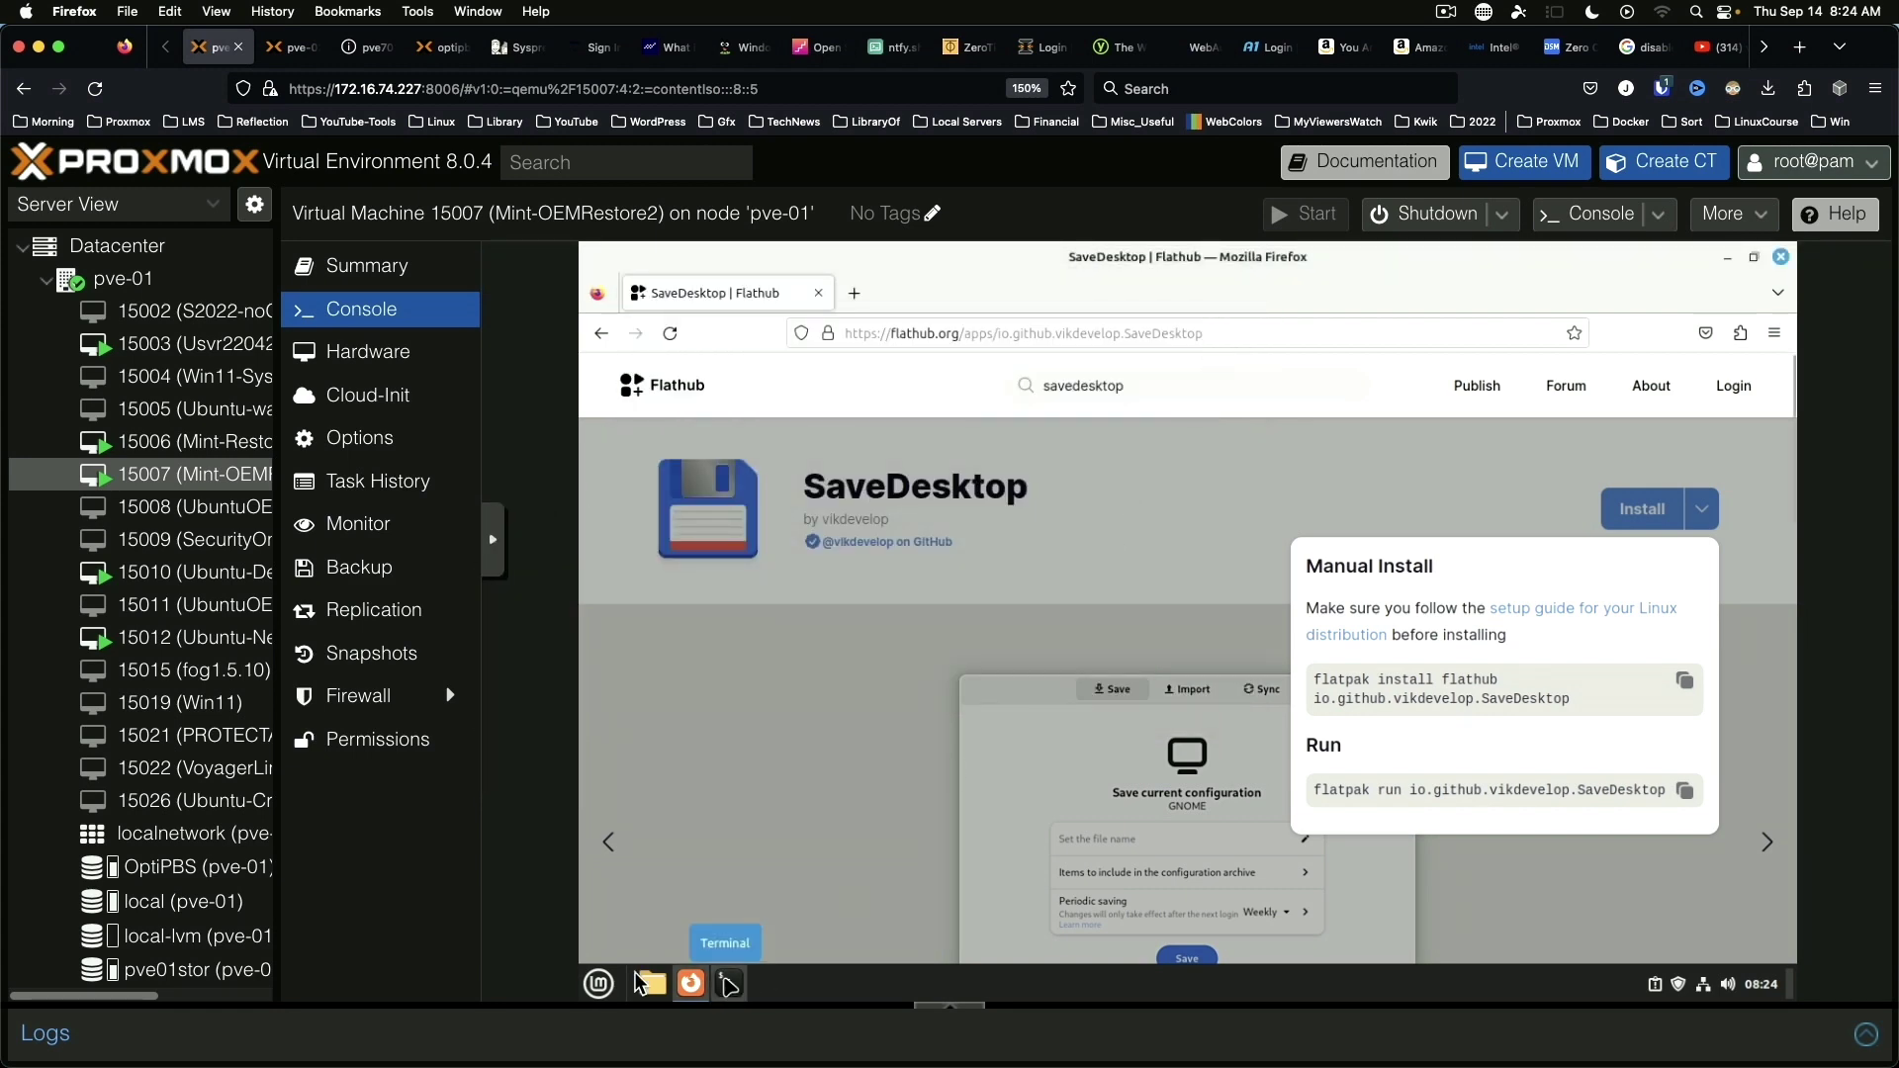
key(super)
text(save)
click(971, 525)
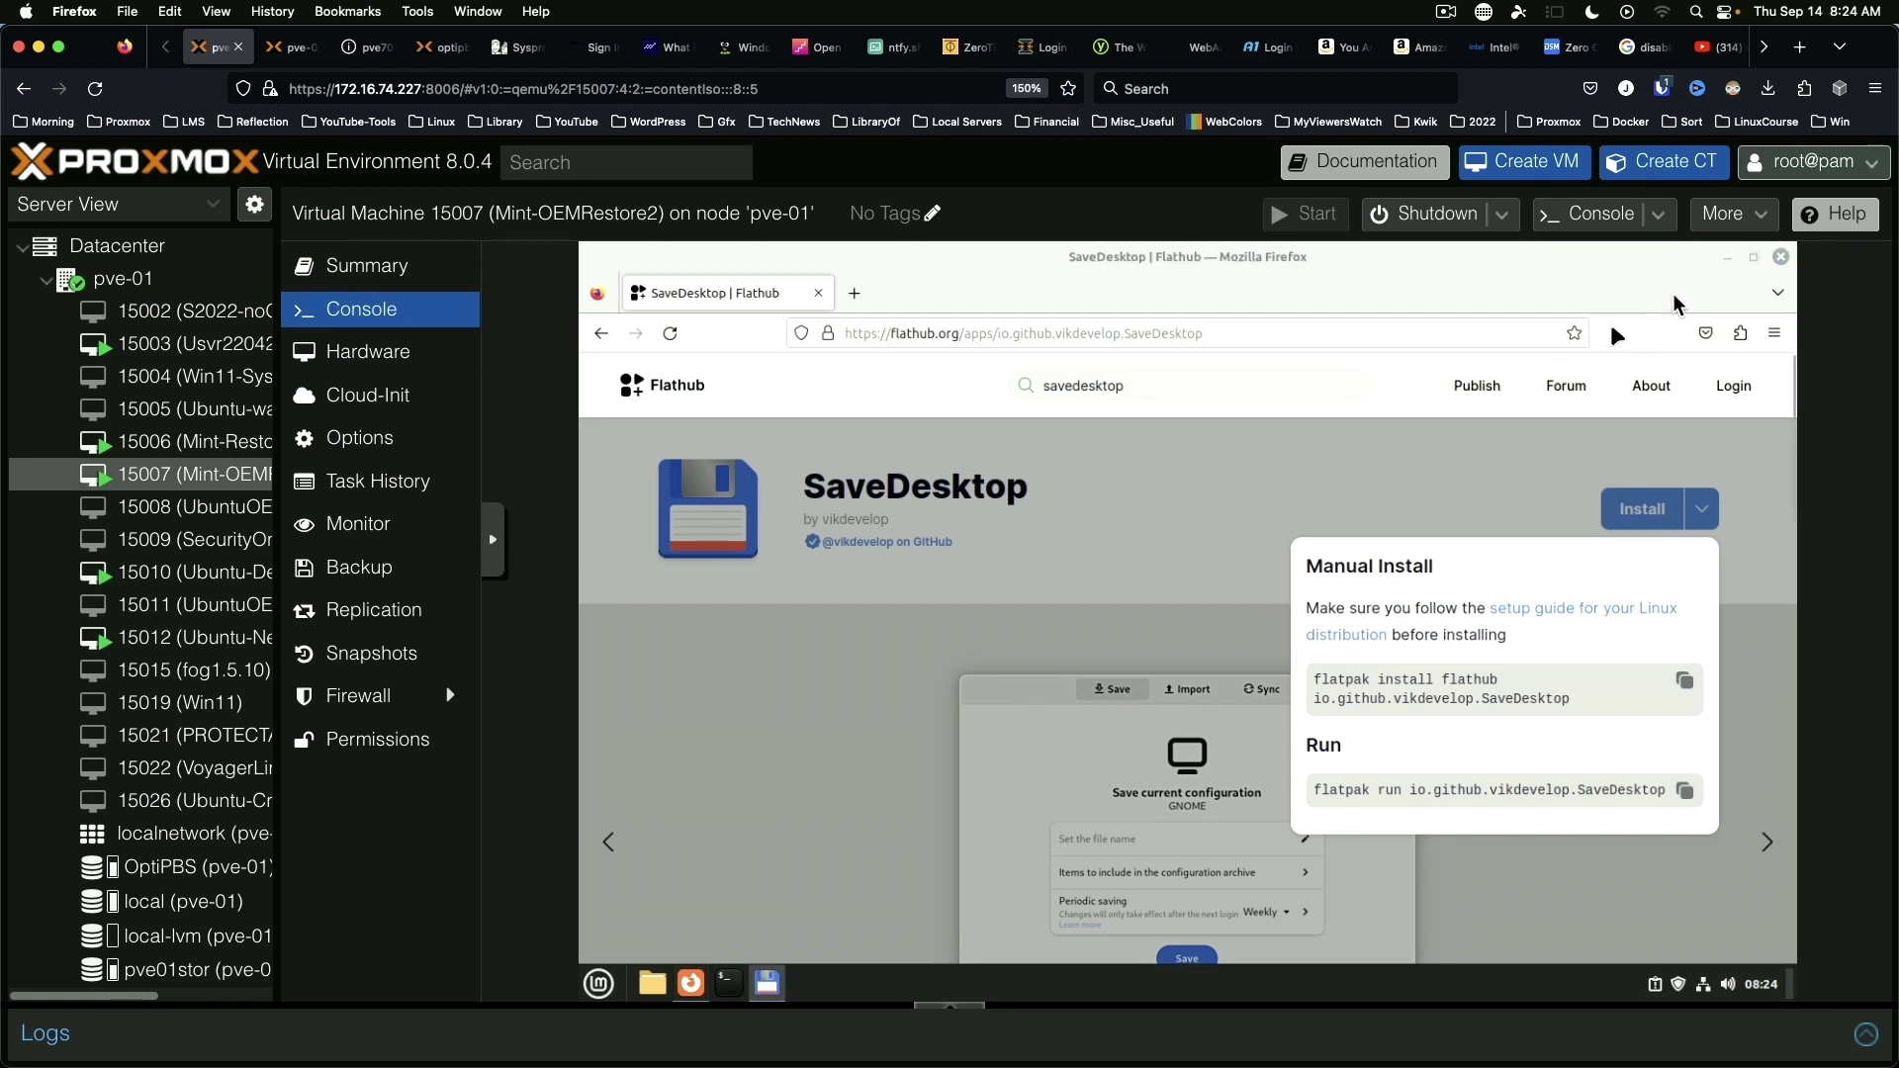
Bring SaveDesktop forward and start Connect with other computer on its Sync page
click(1729, 258)
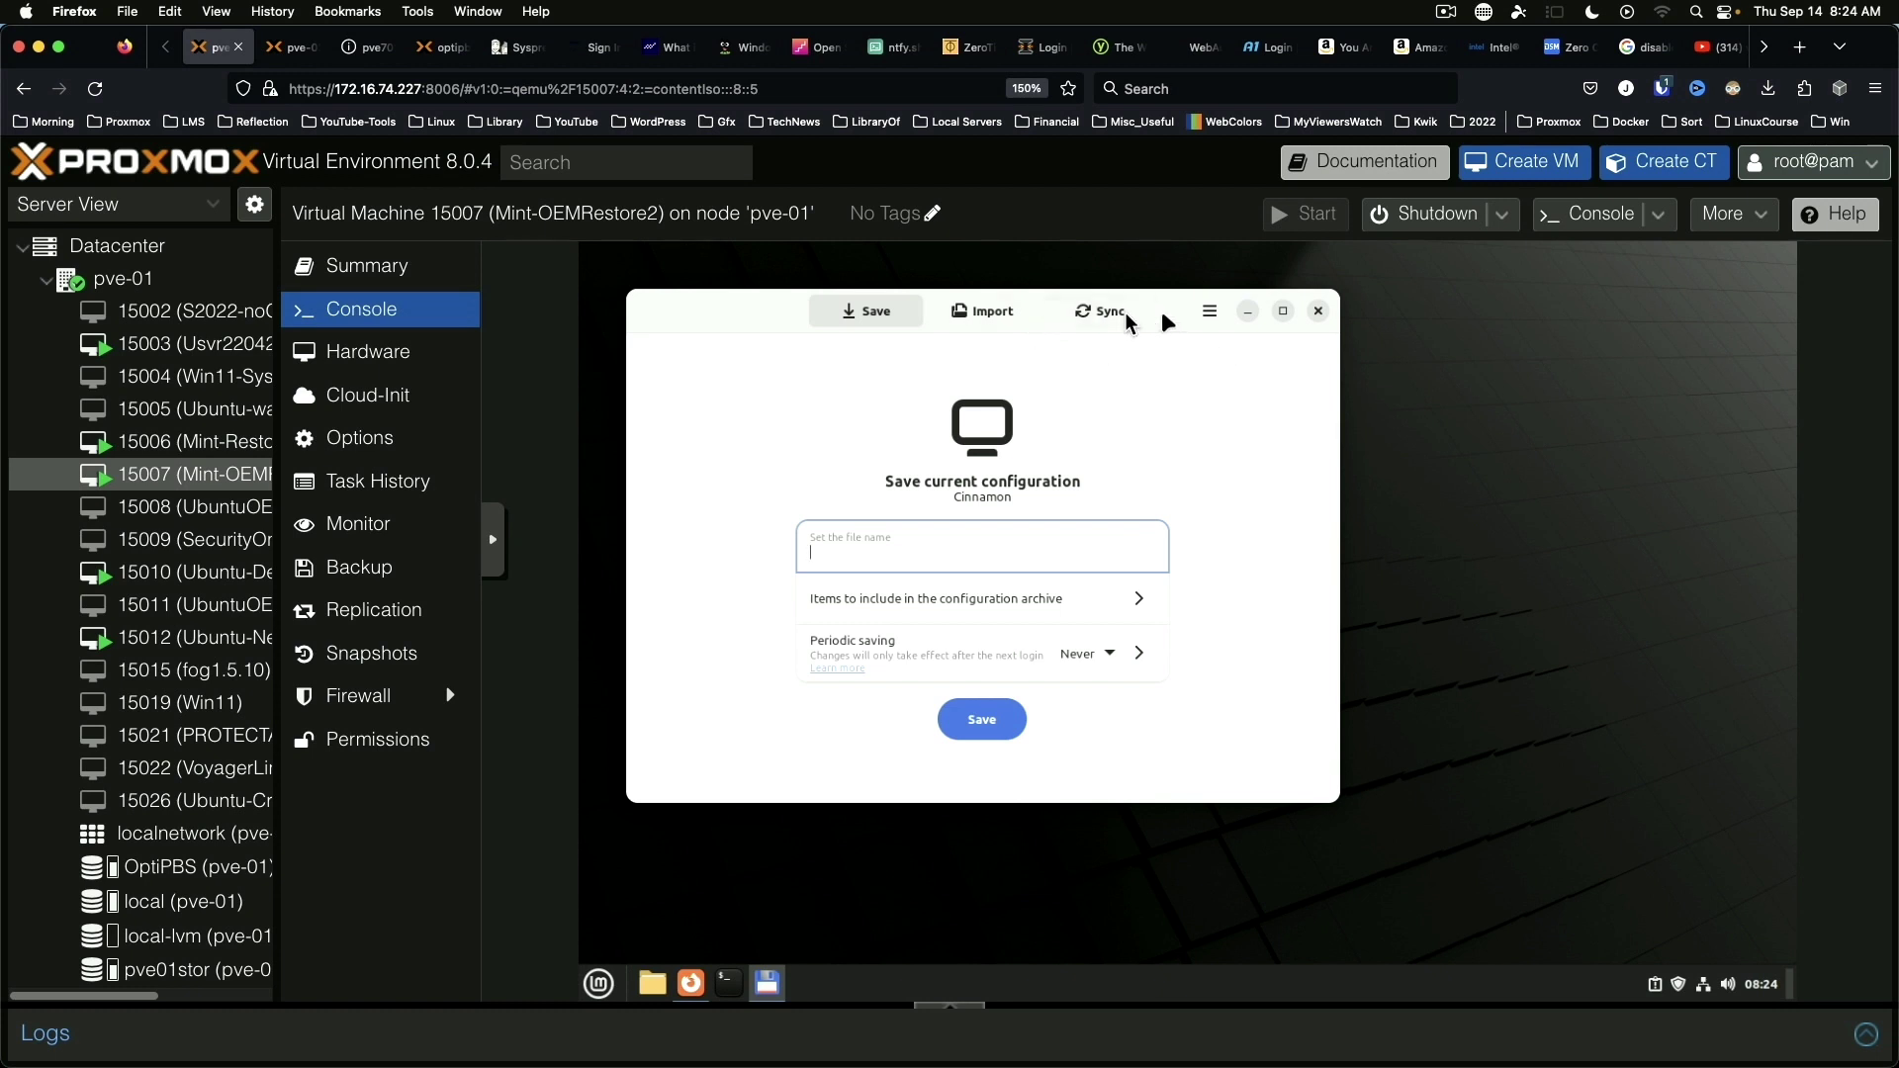
click(1097, 312)
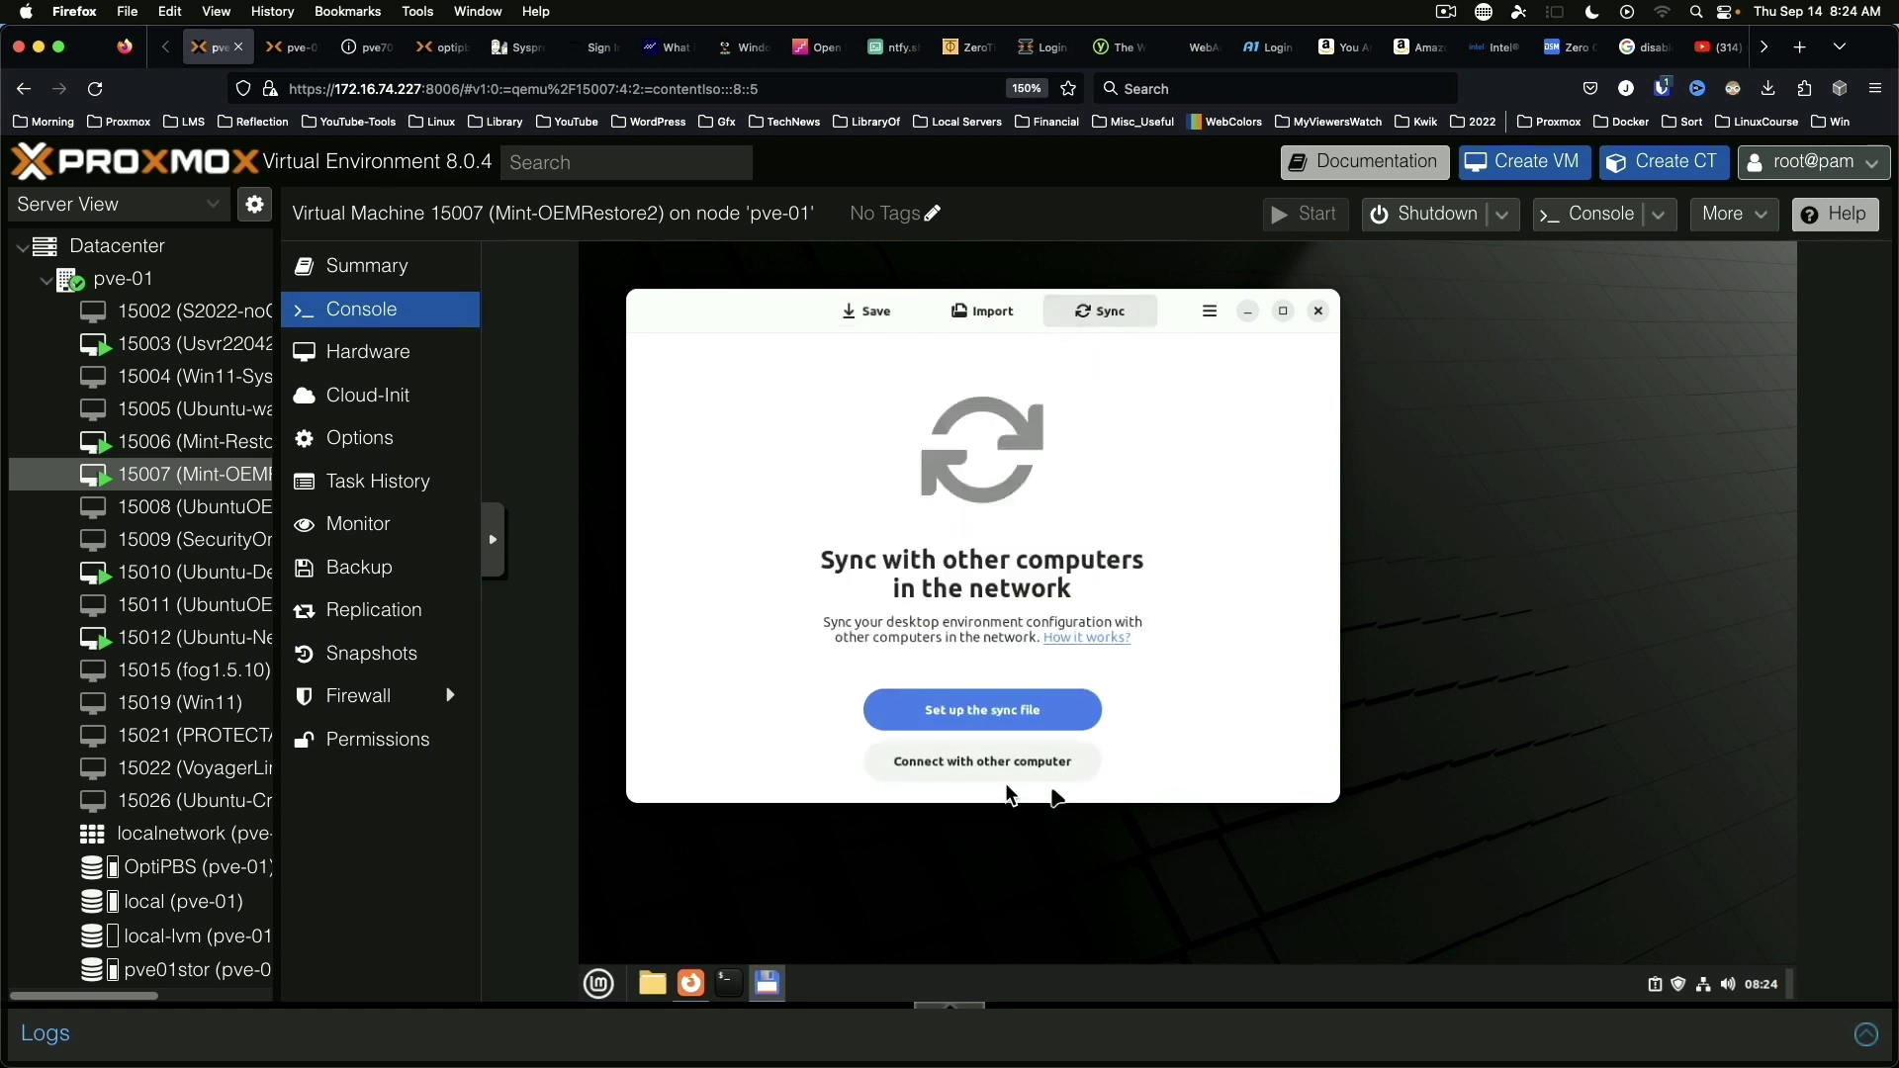
click(981, 764)
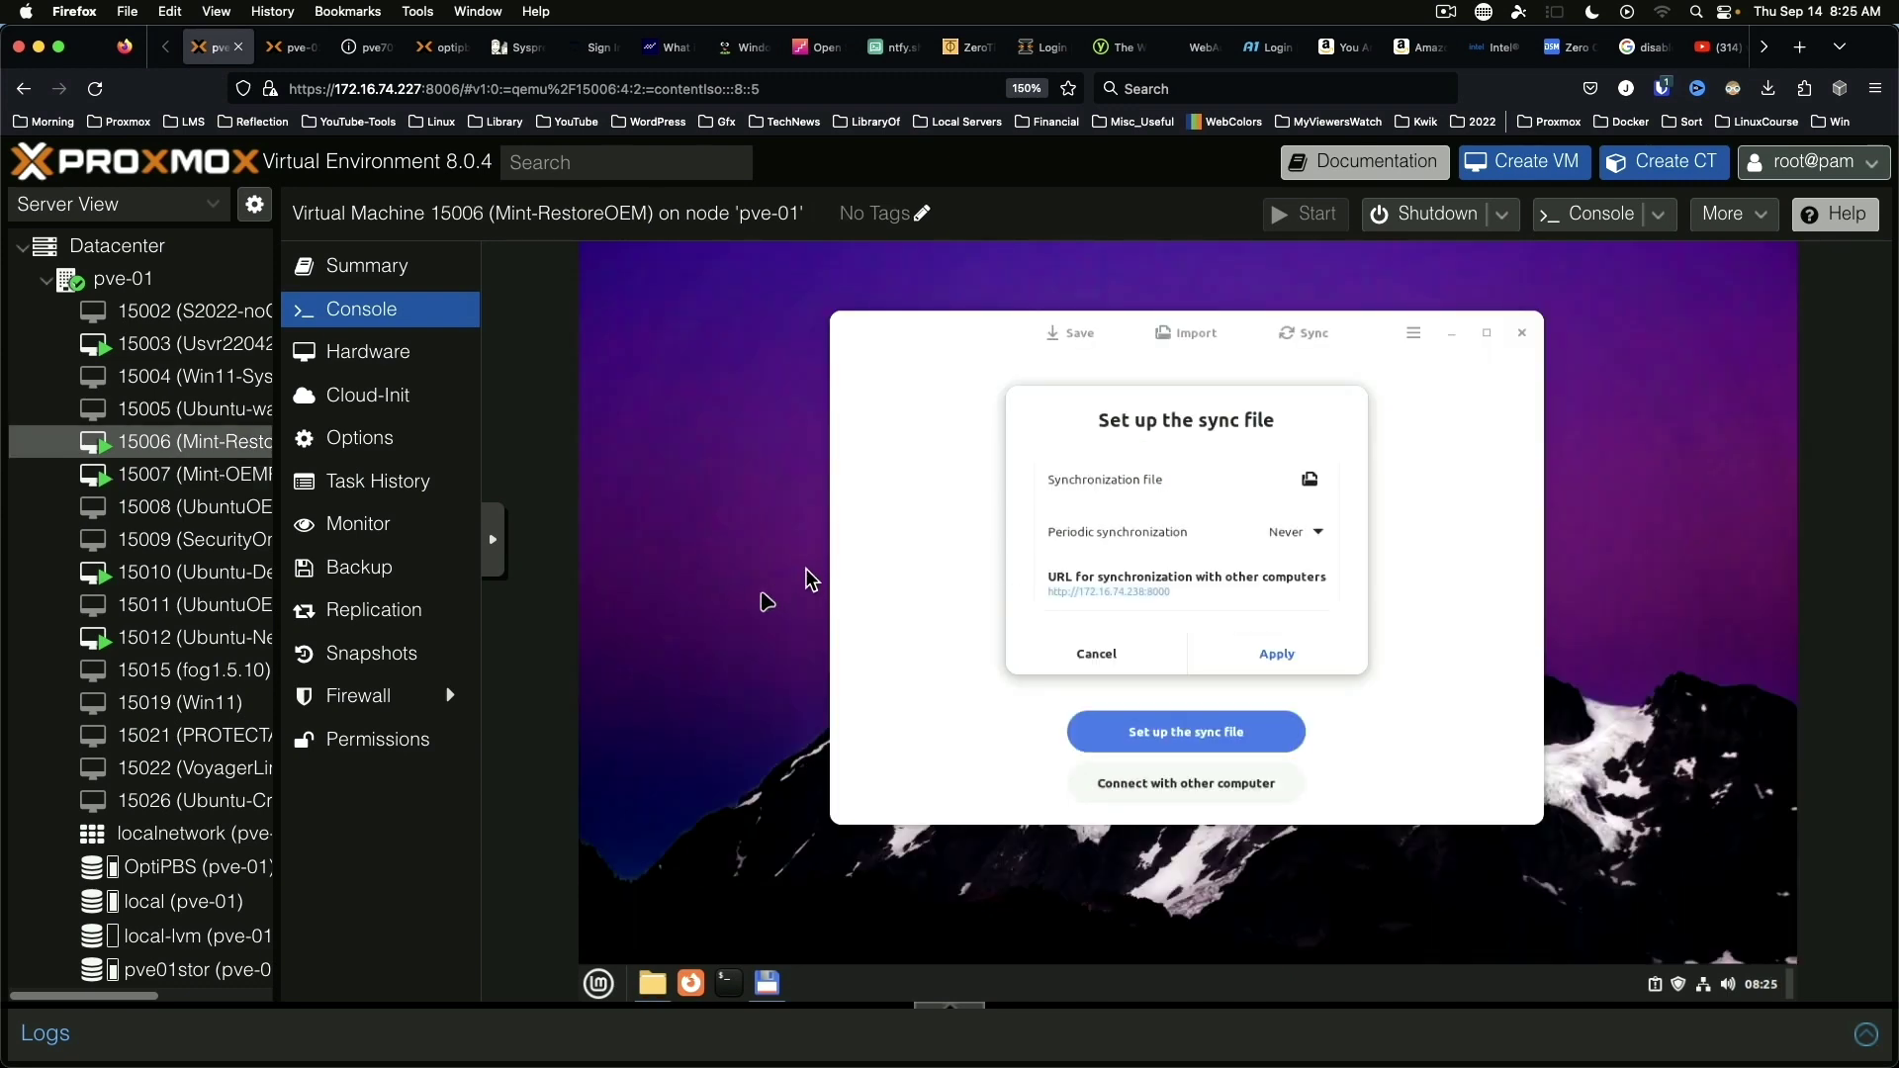
click(154, 476)
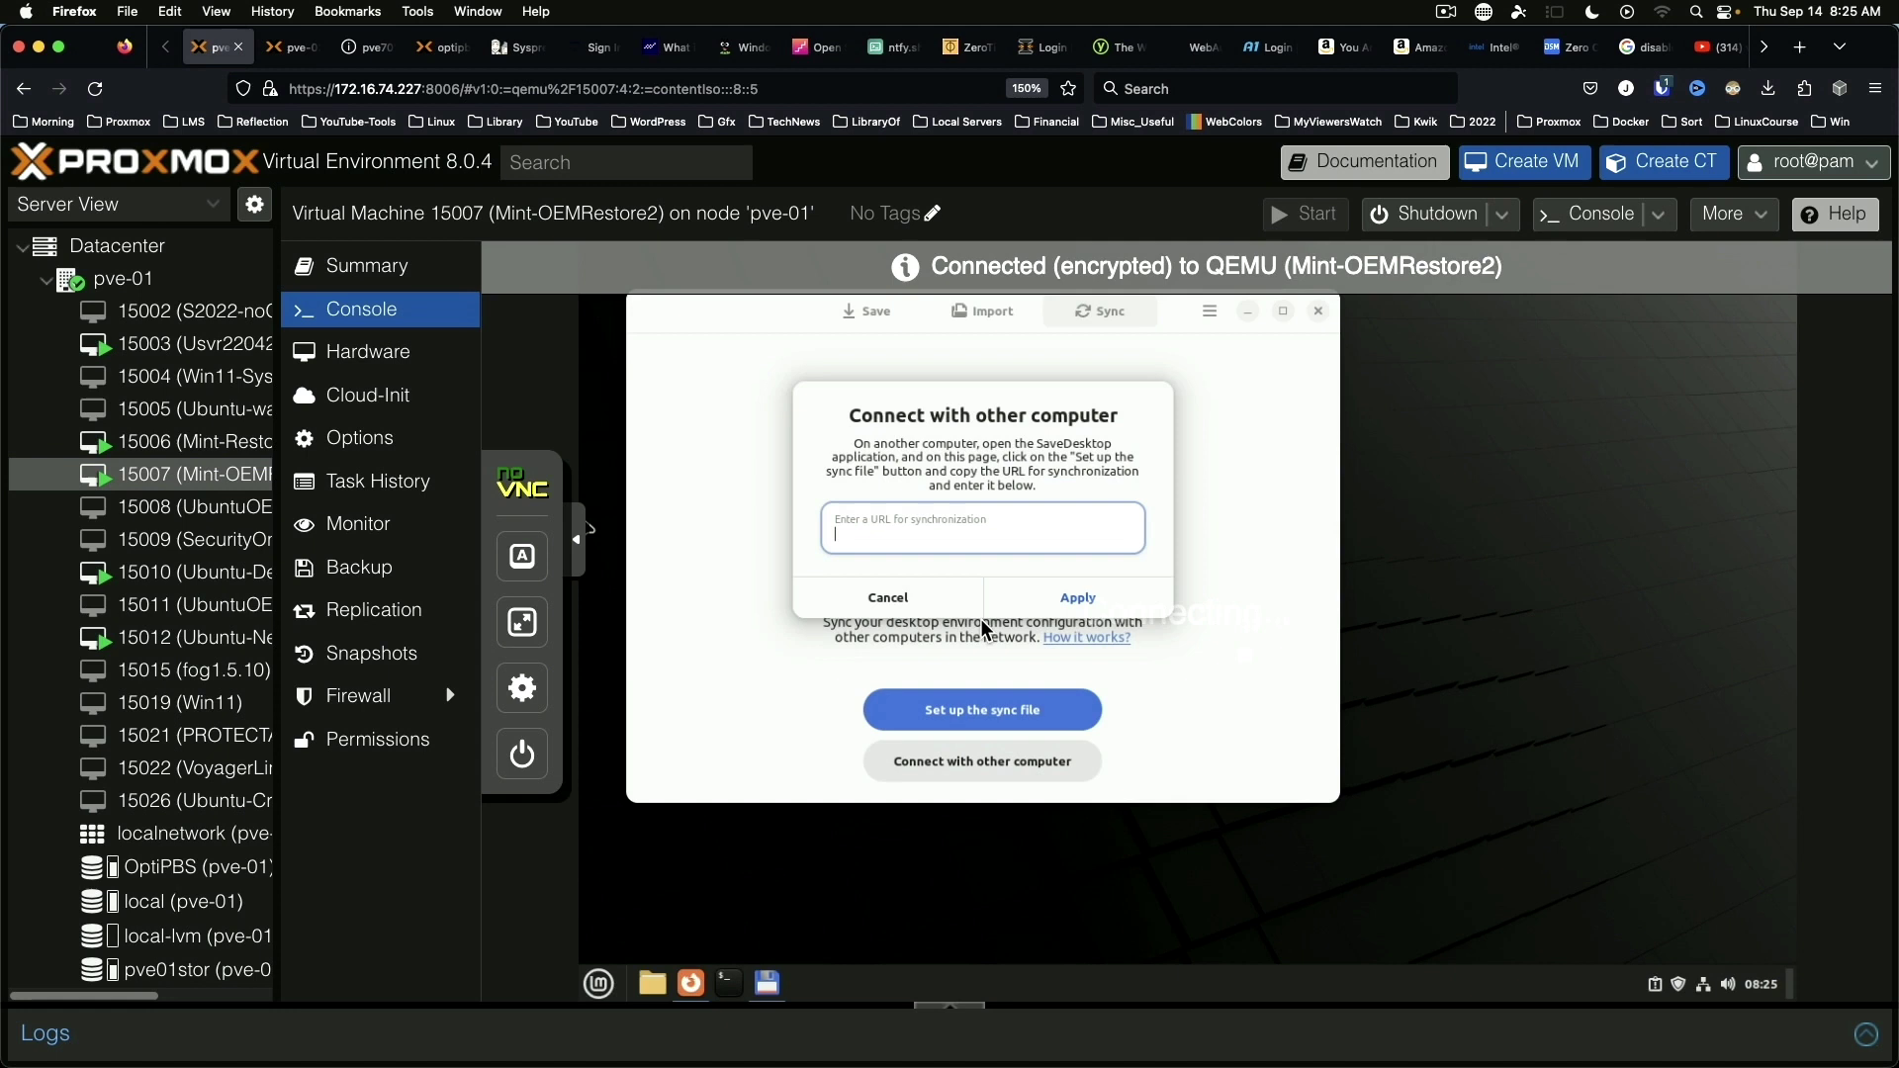
text(http)
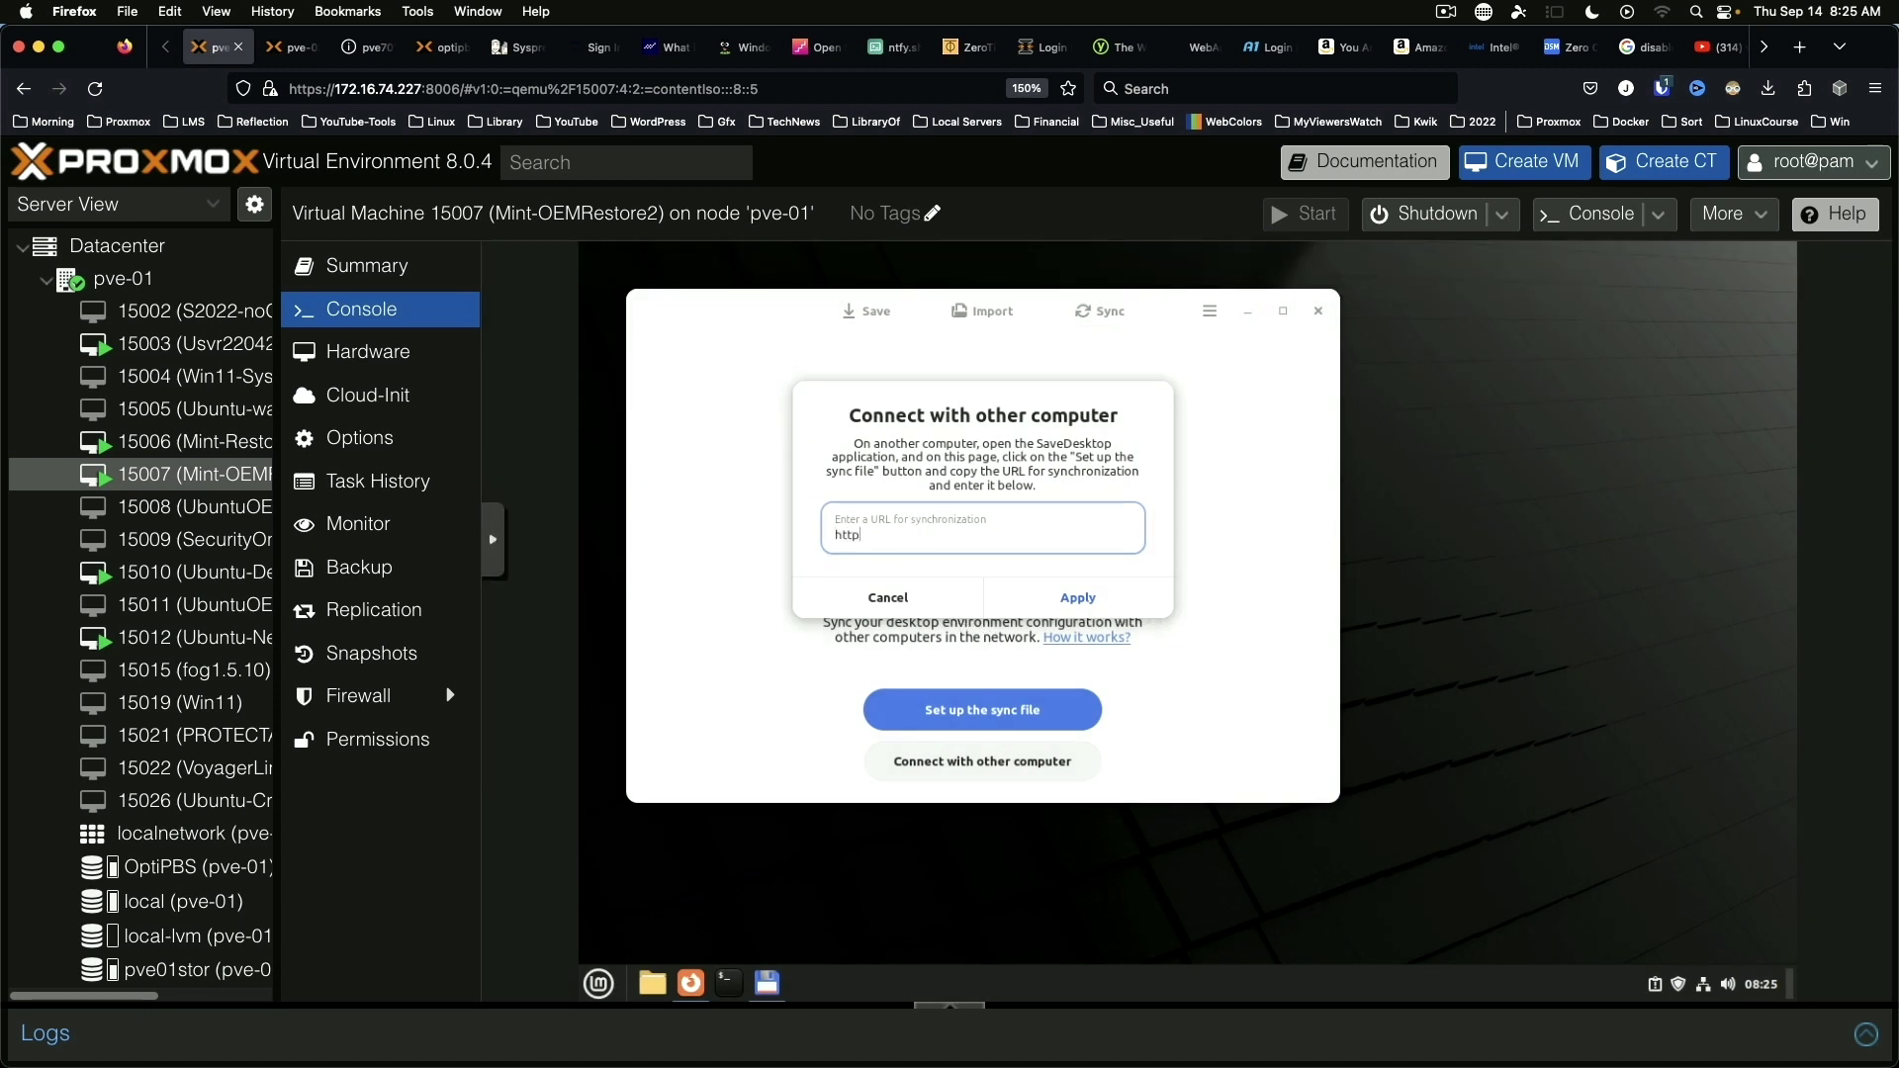
text(://172.16.74.238:8000)
click(1072, 601)
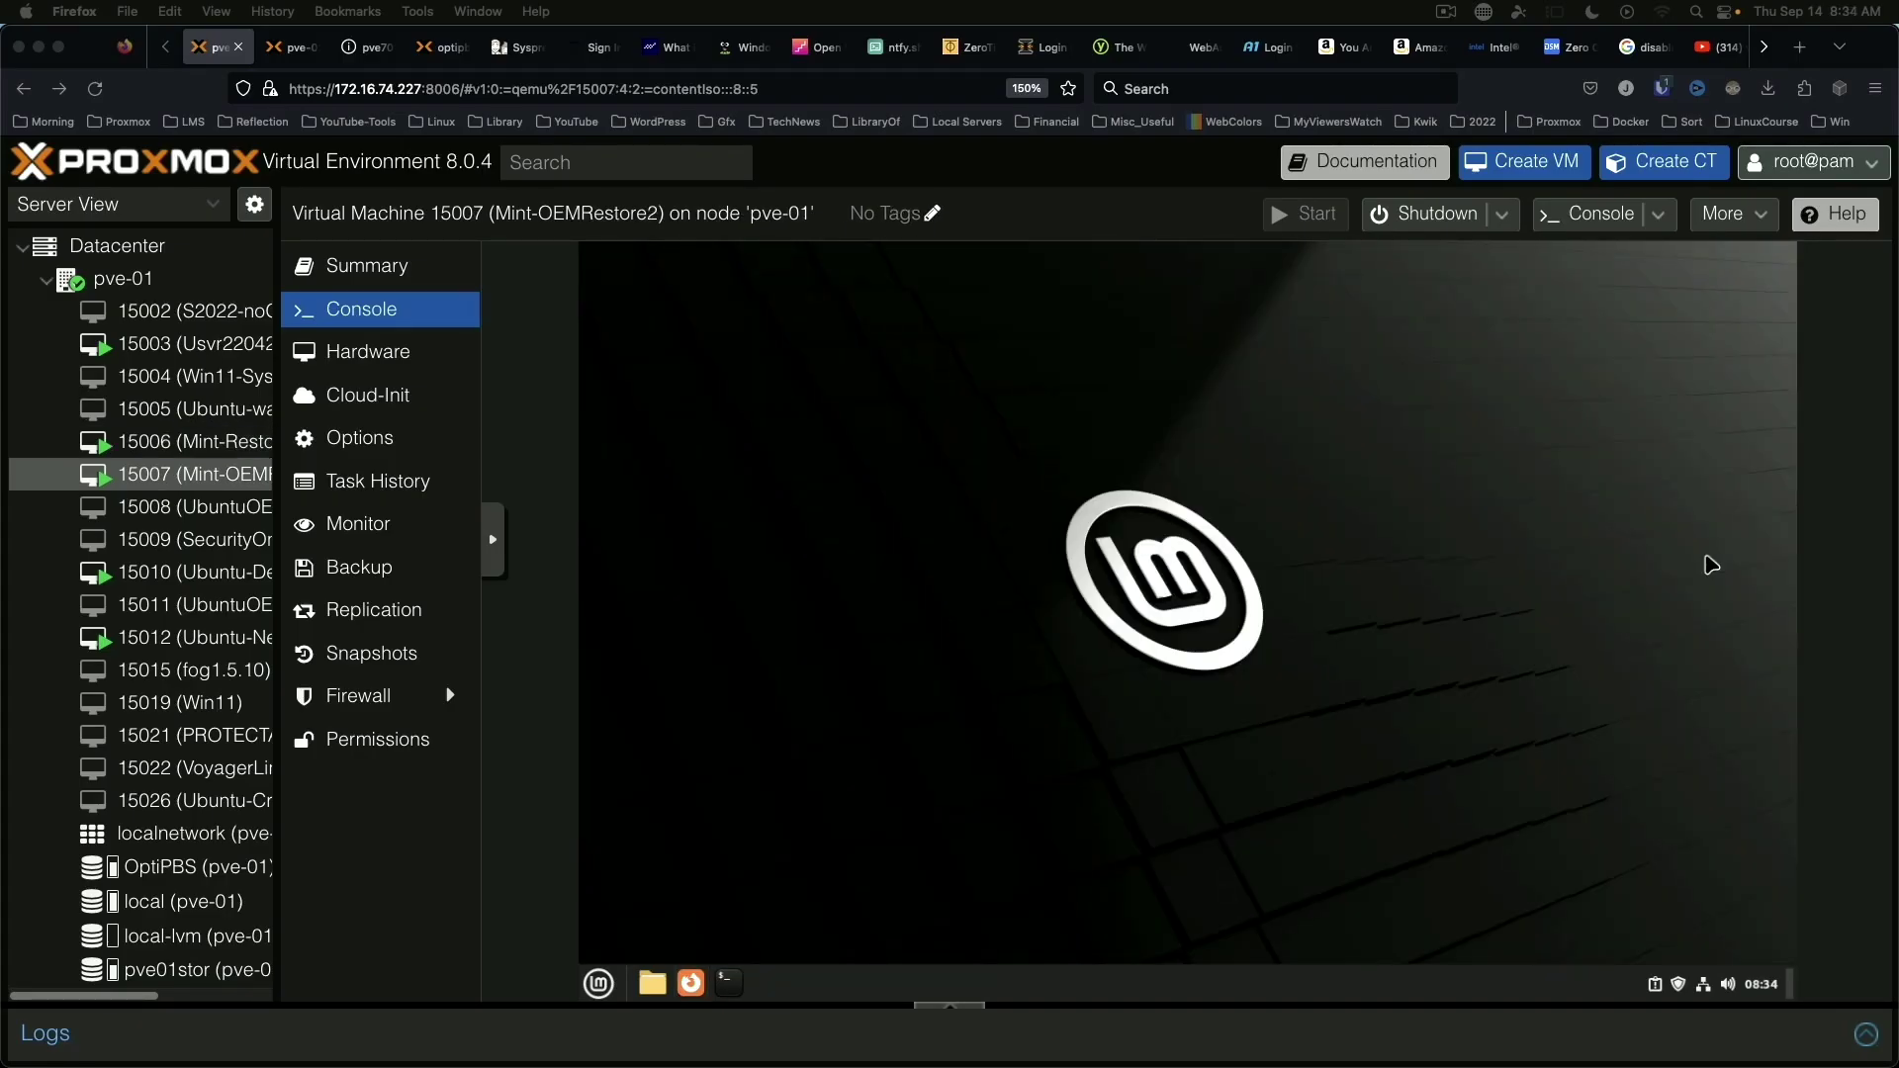
Check the Downloads folder in the file manager for MintRestoreOEM.sd.tar.gz, then close it
click(833, 610)
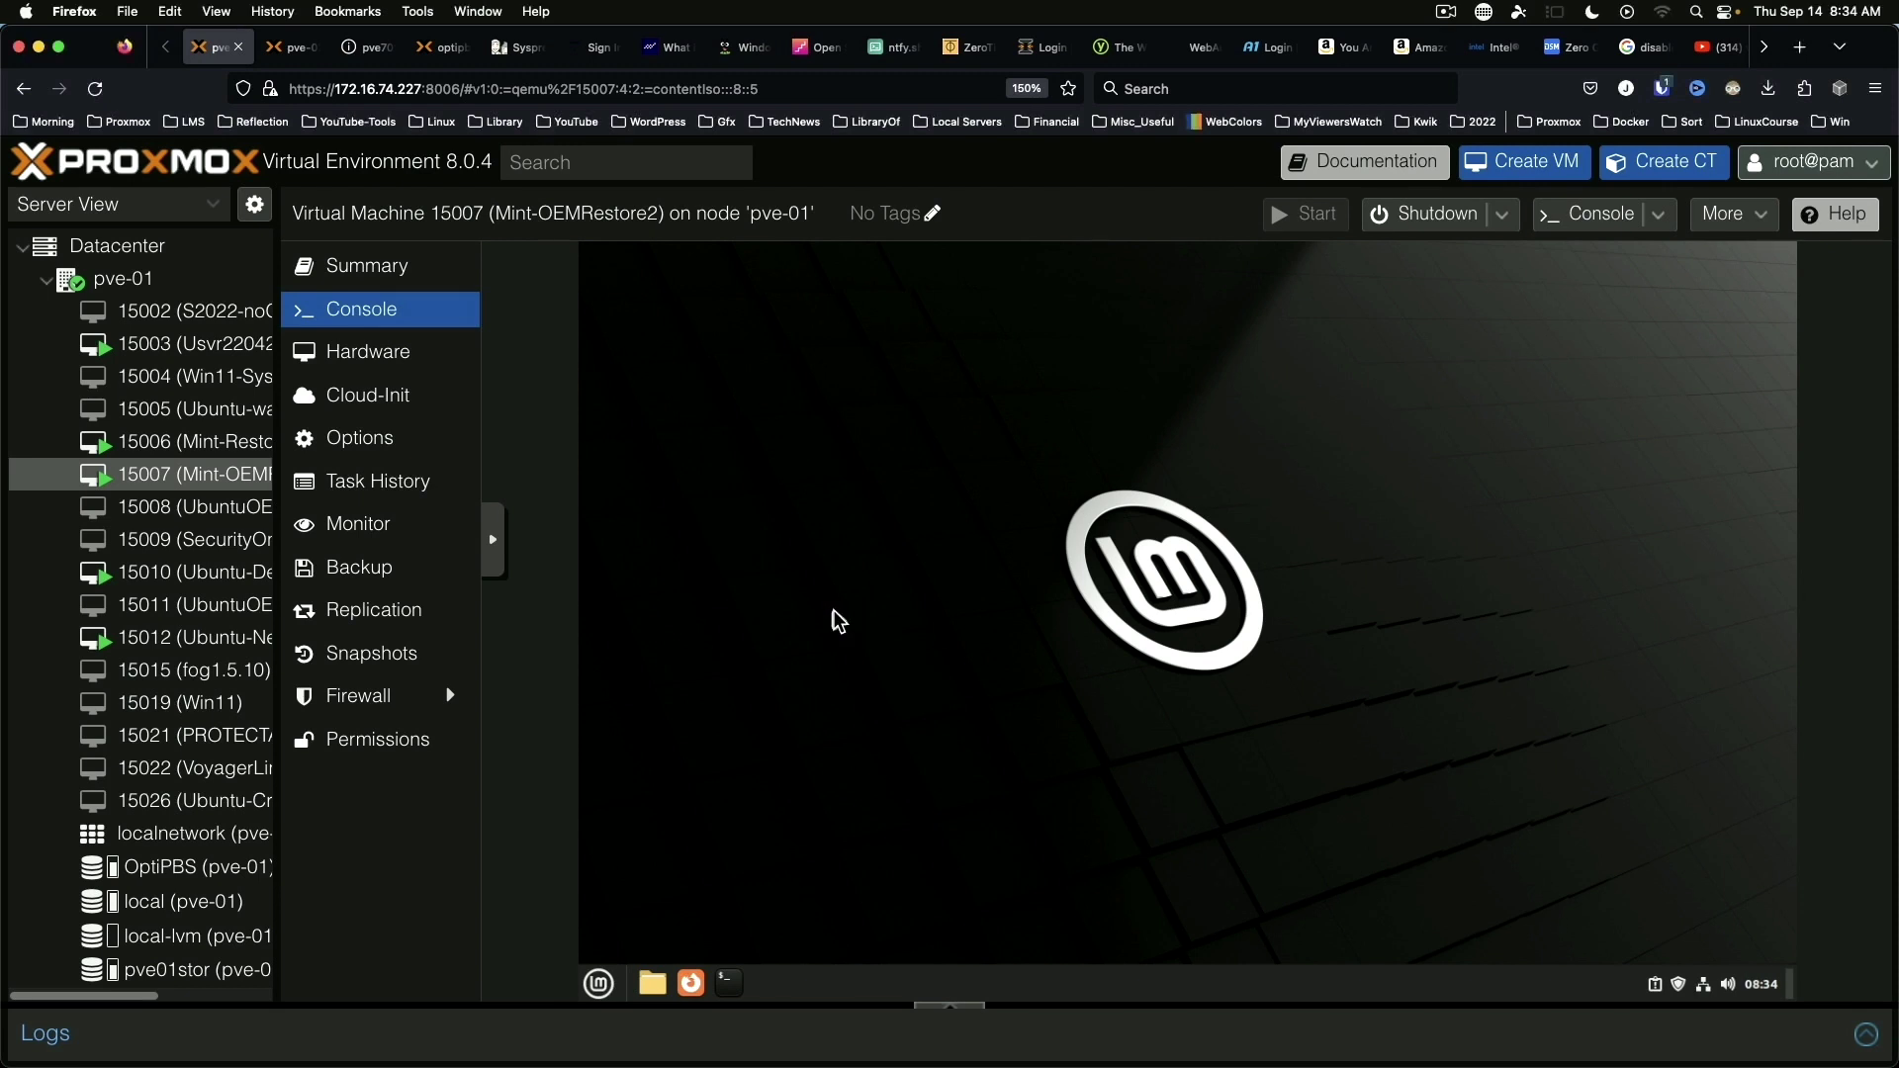
click(600, 984)
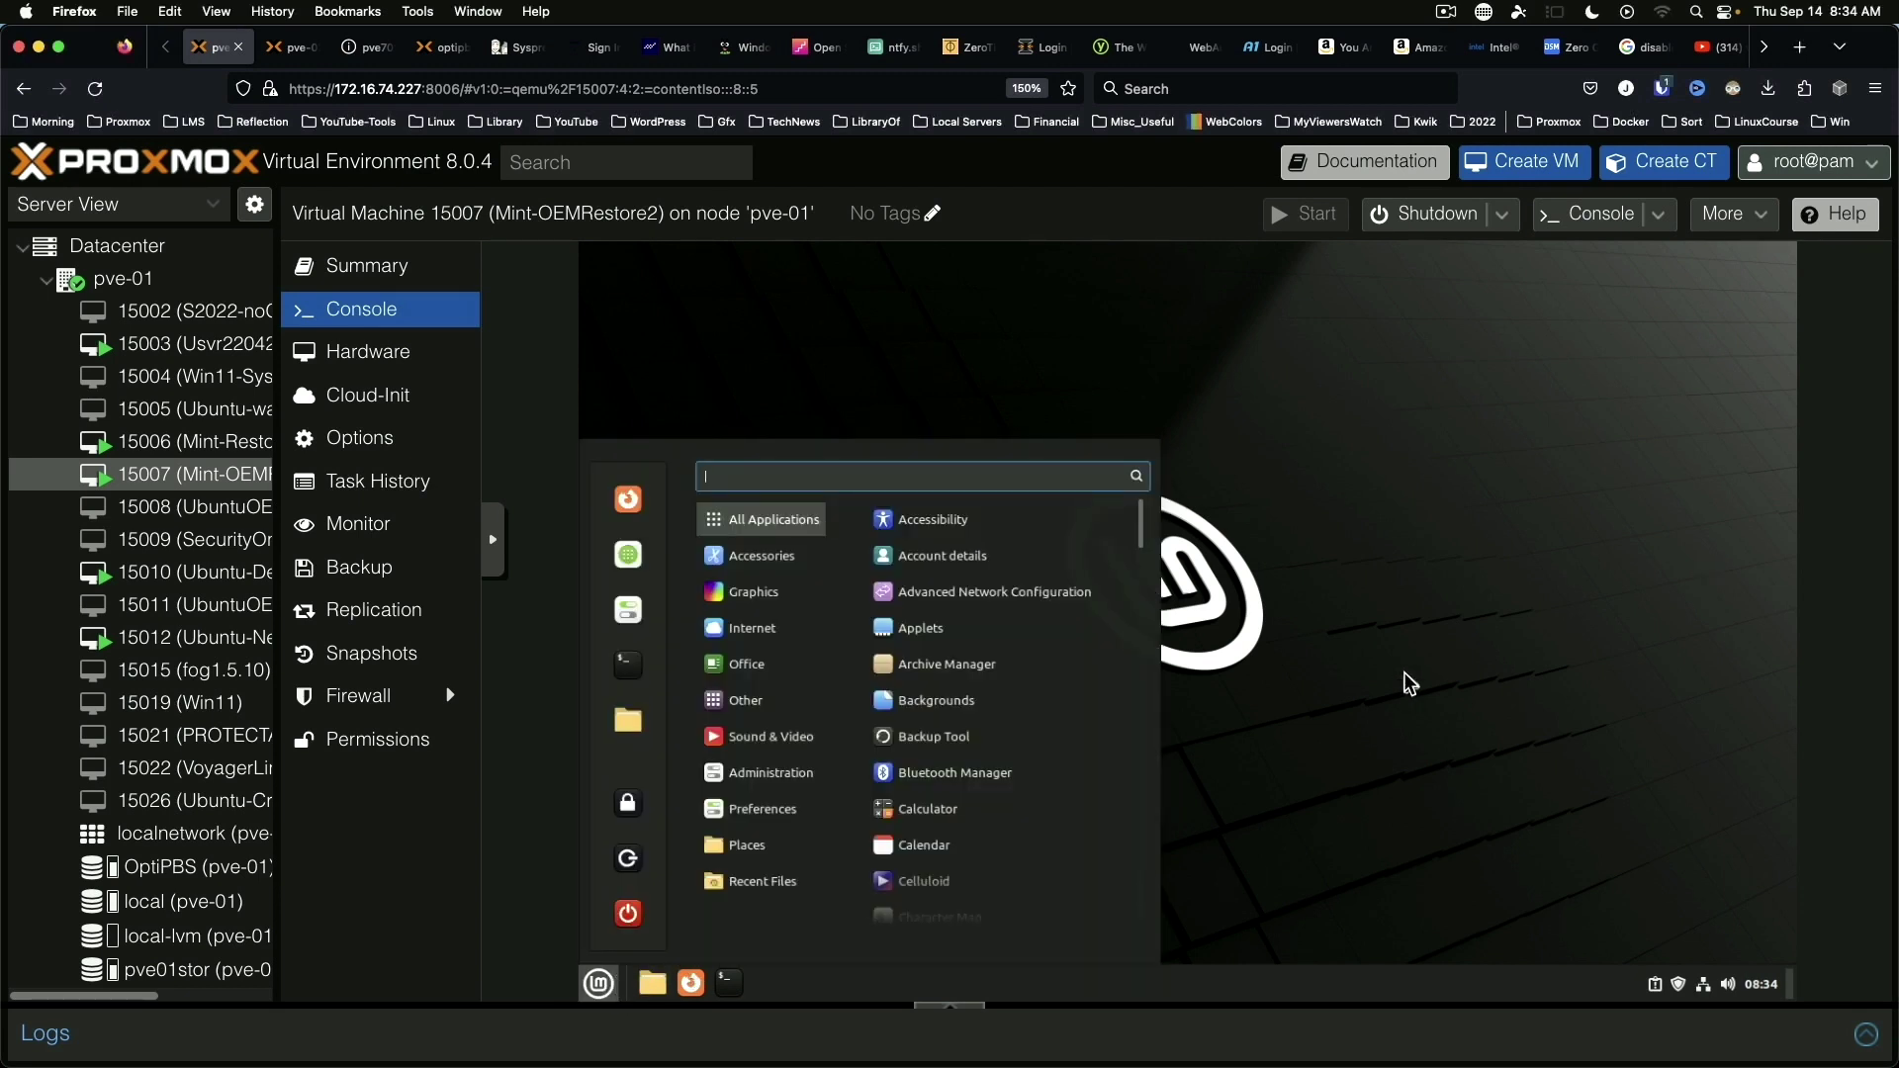
click(1404, 674)
click(653, 983)
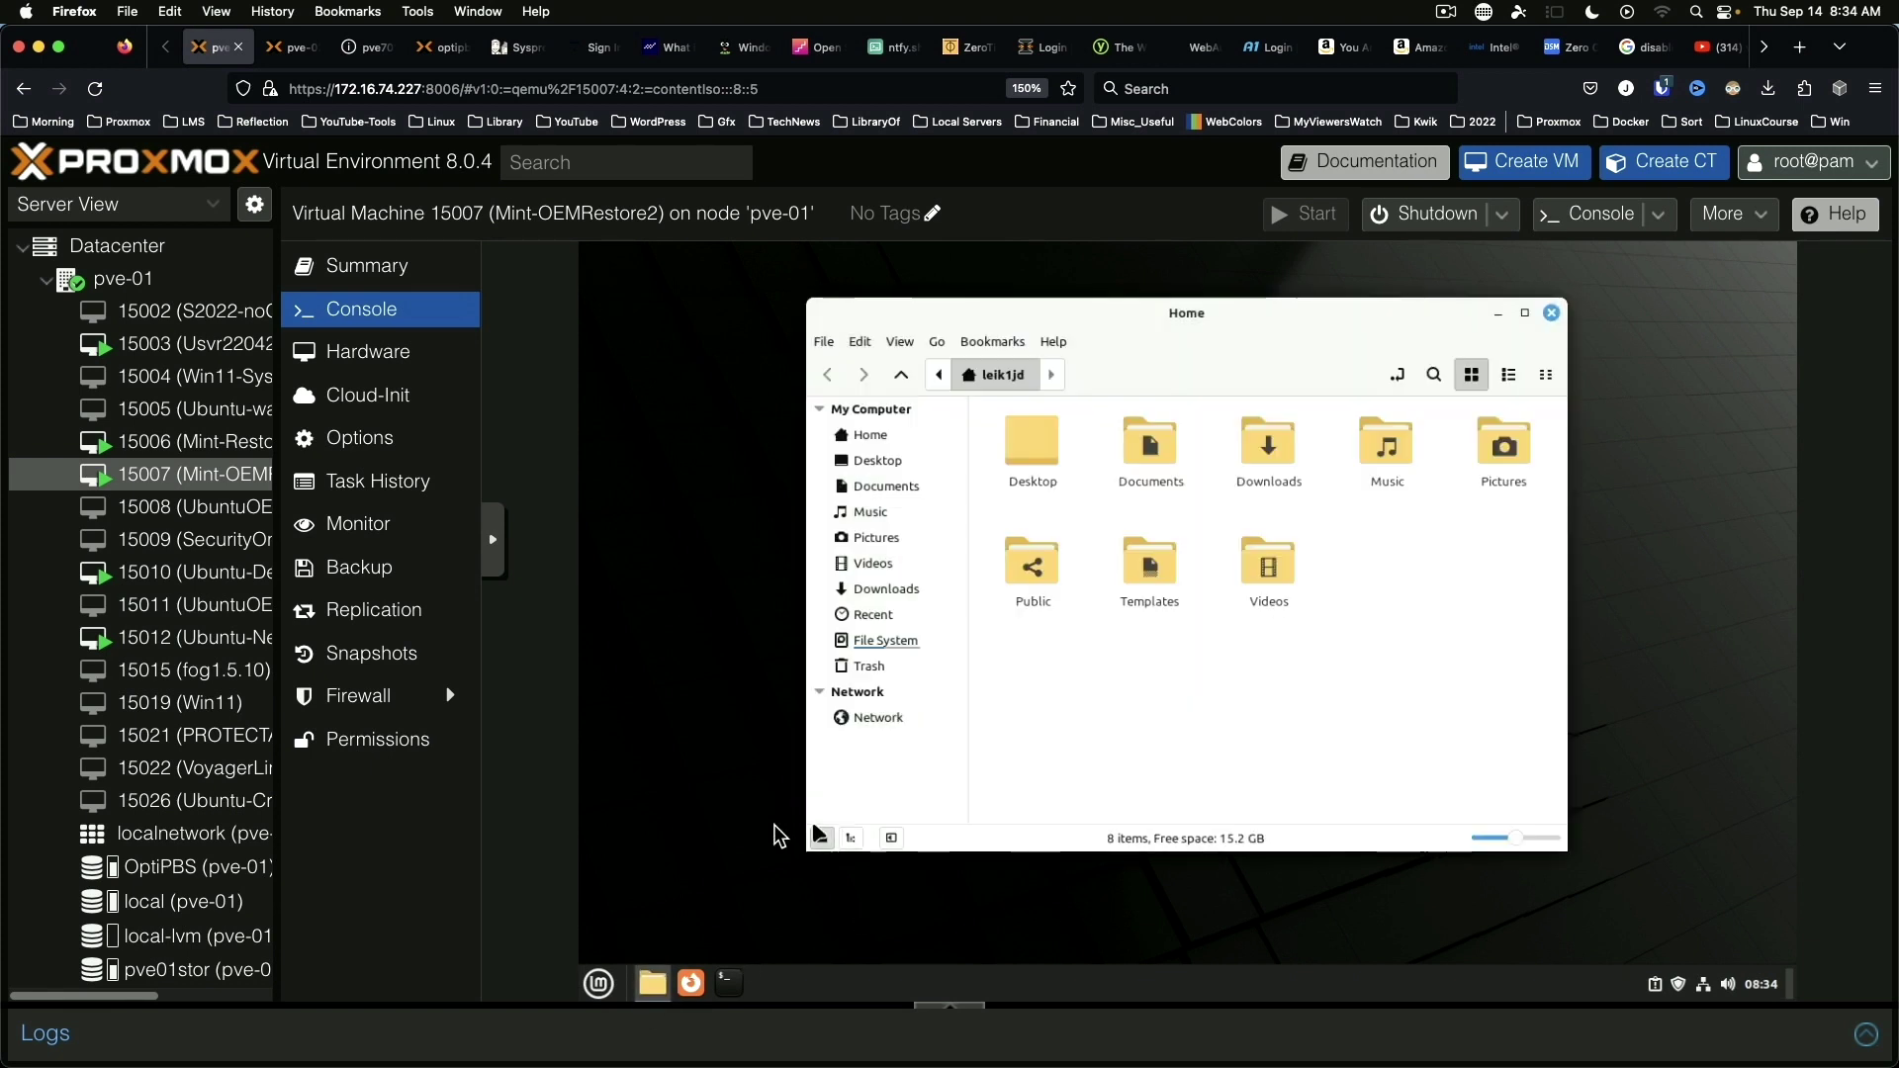
double_click(1283, 441)
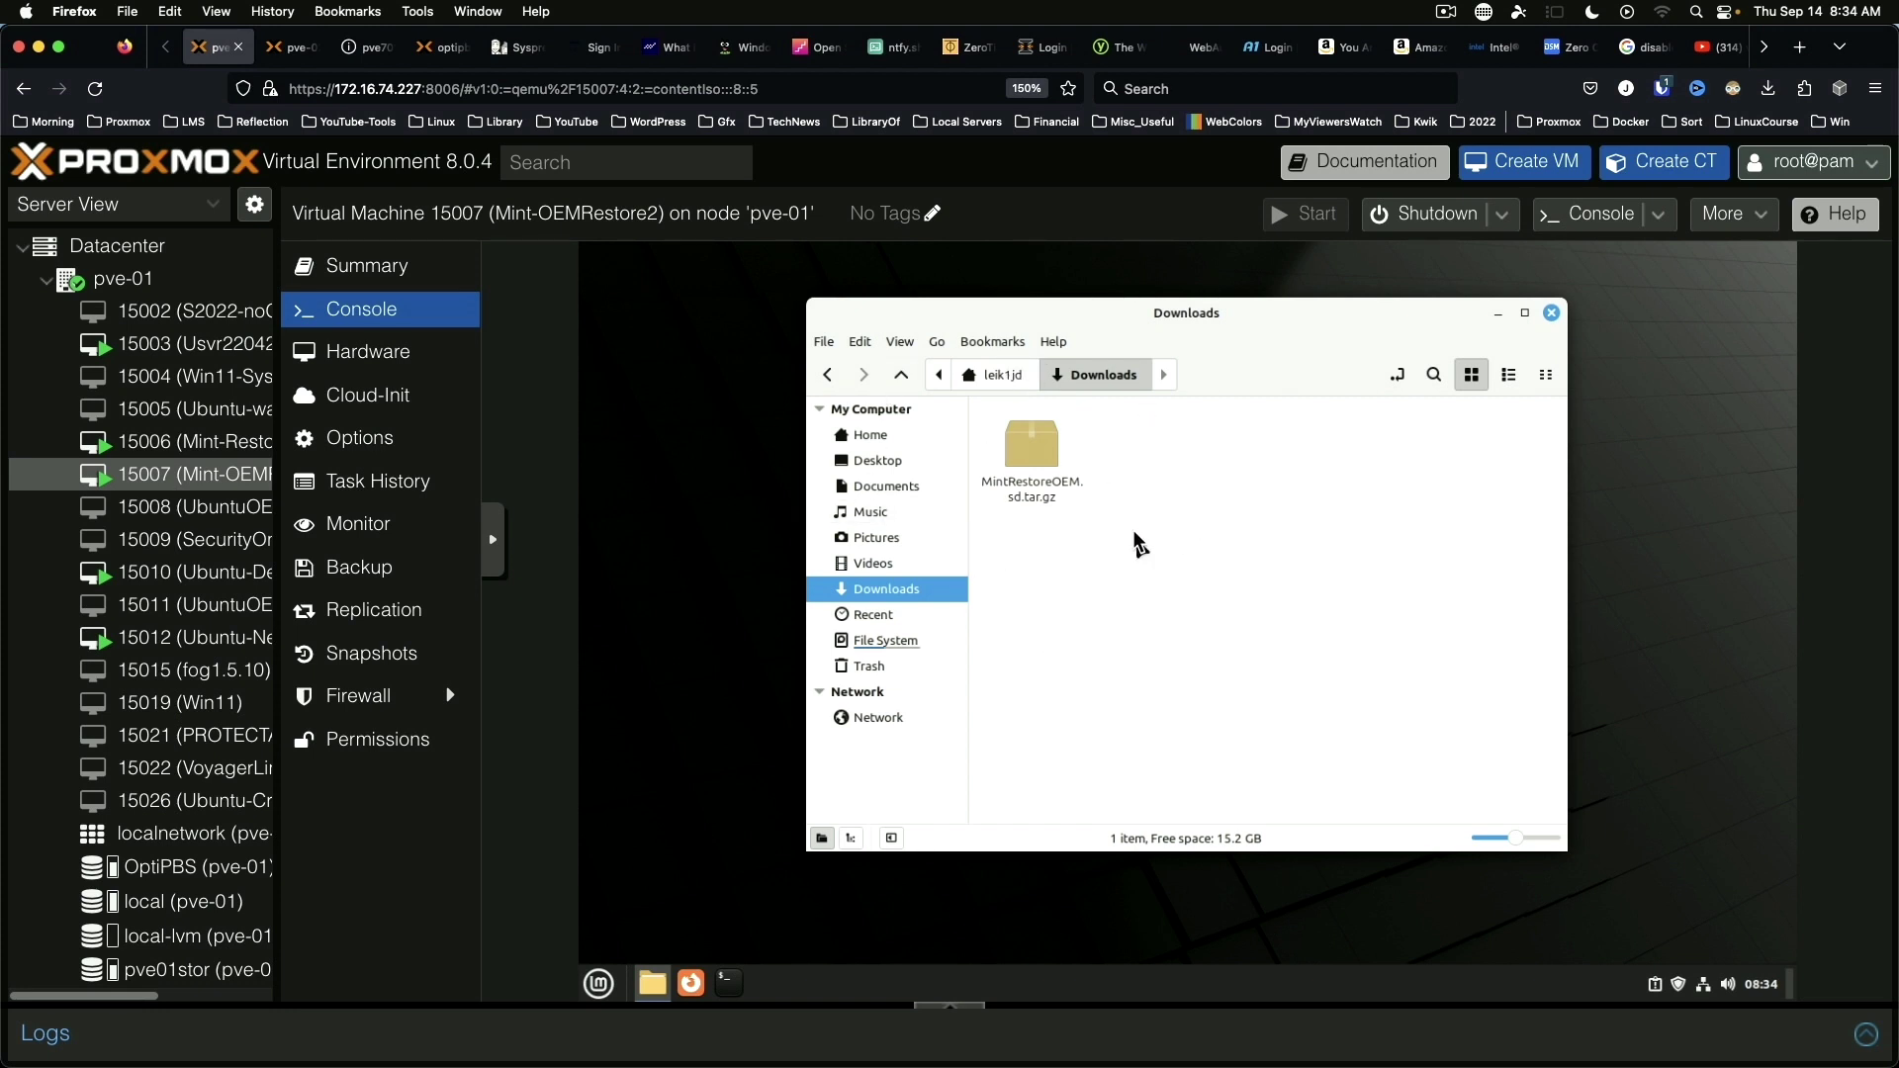
click(1551, 313)
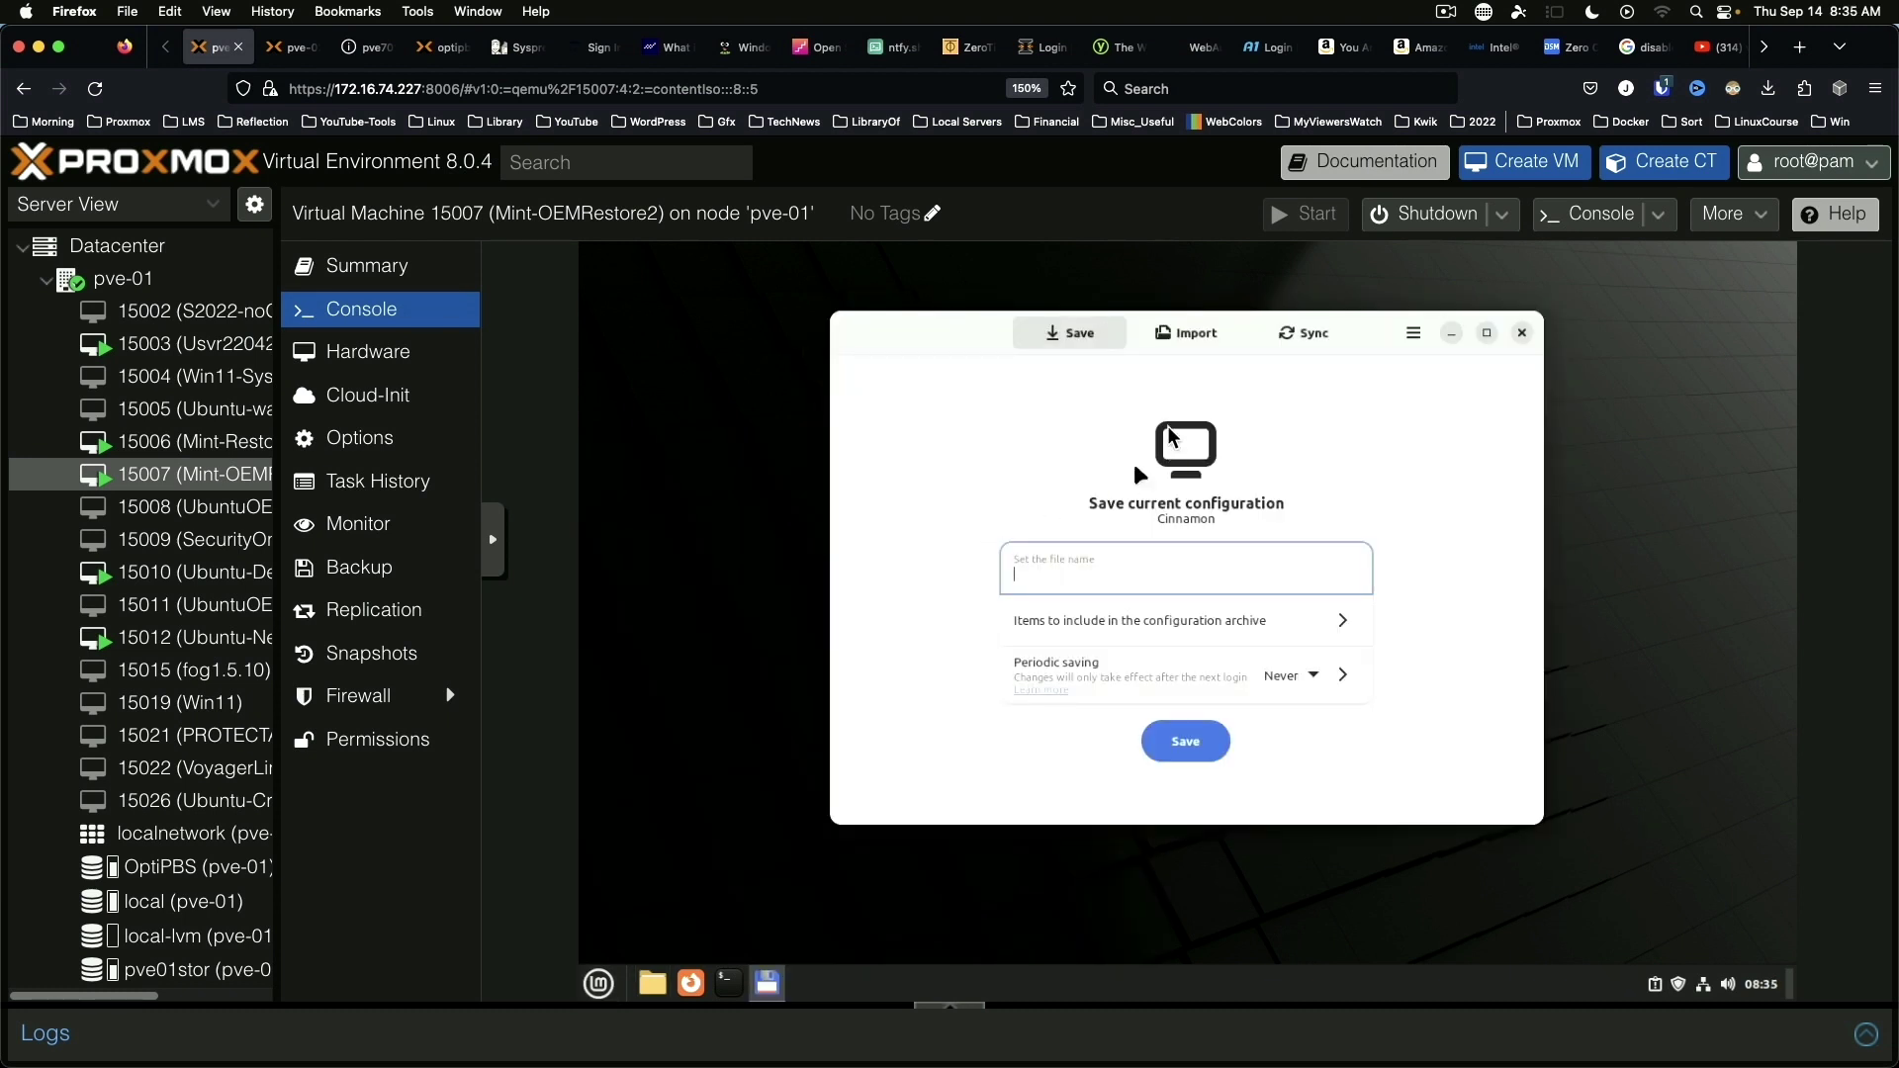
Import MintRestoreOEM.sd.tar.gz from Downloads using SaveDesktop's Import from file
click(1193, 334)
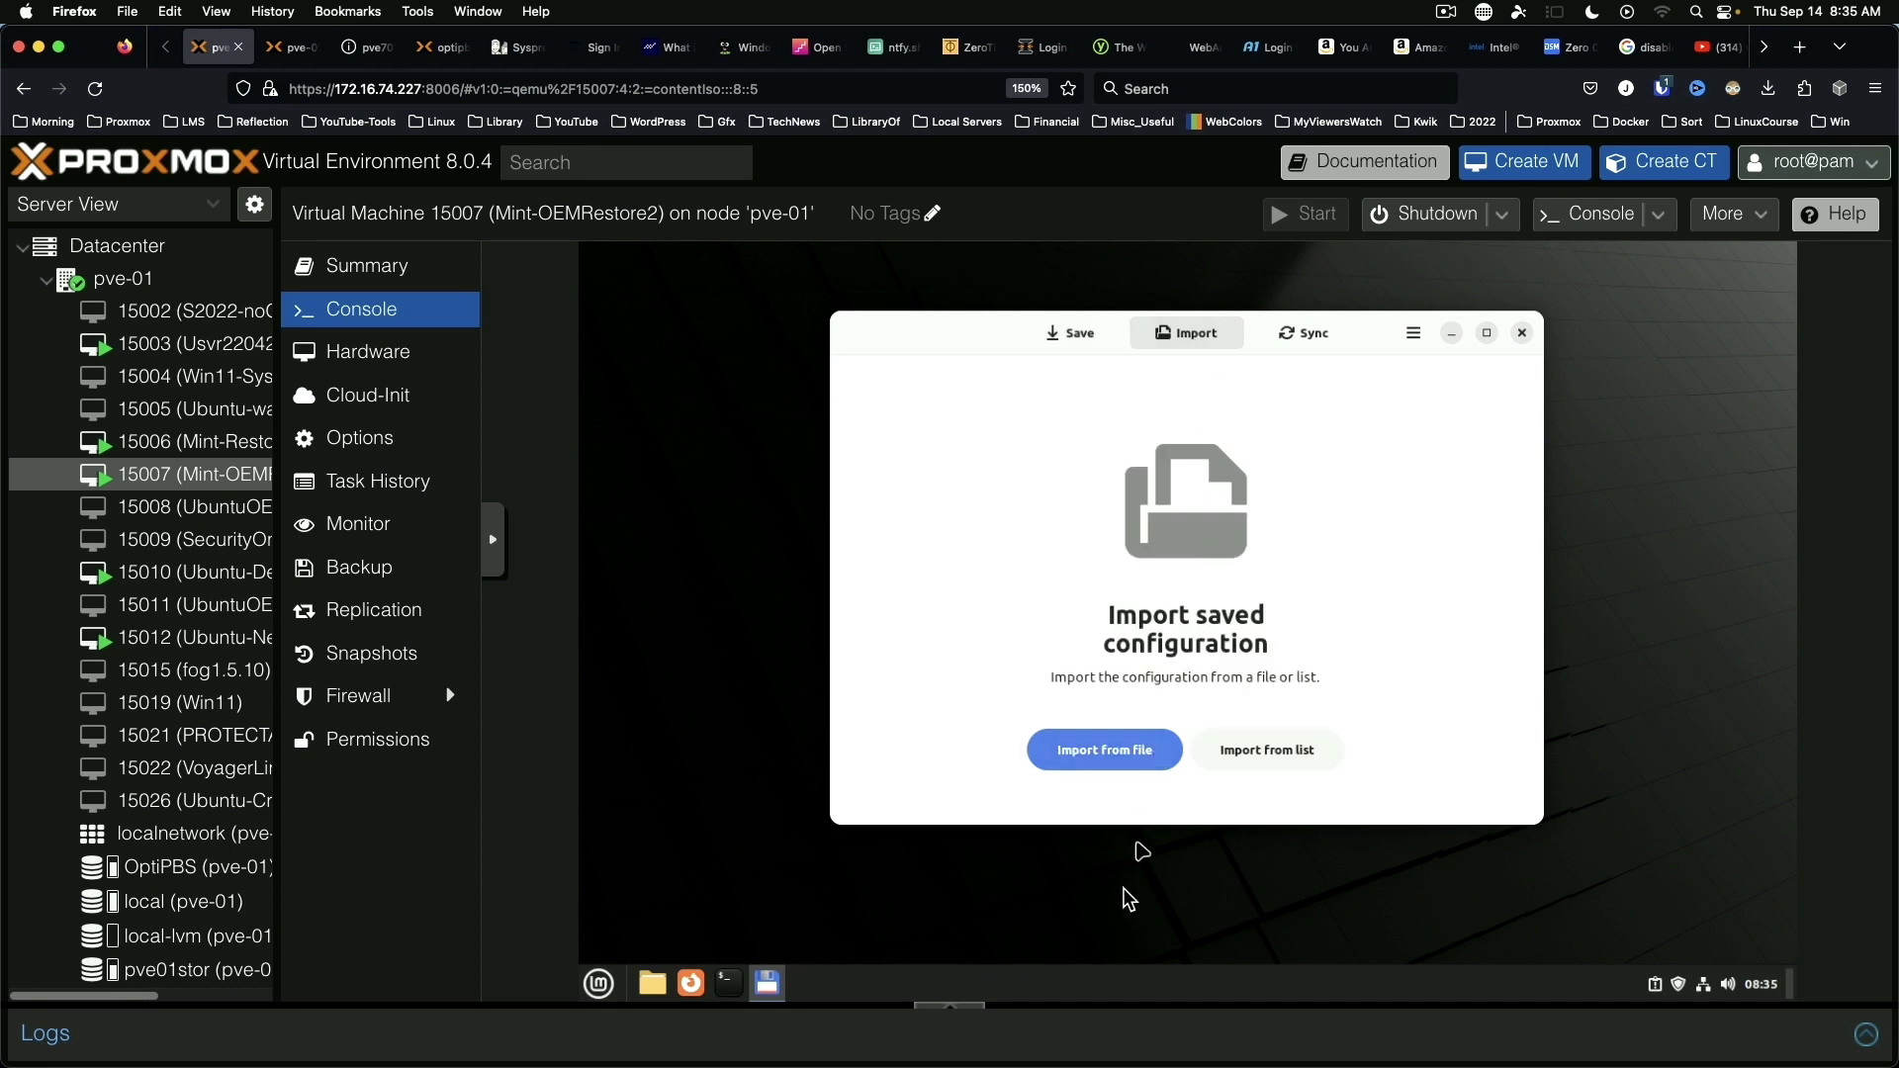
click(1124, 756)
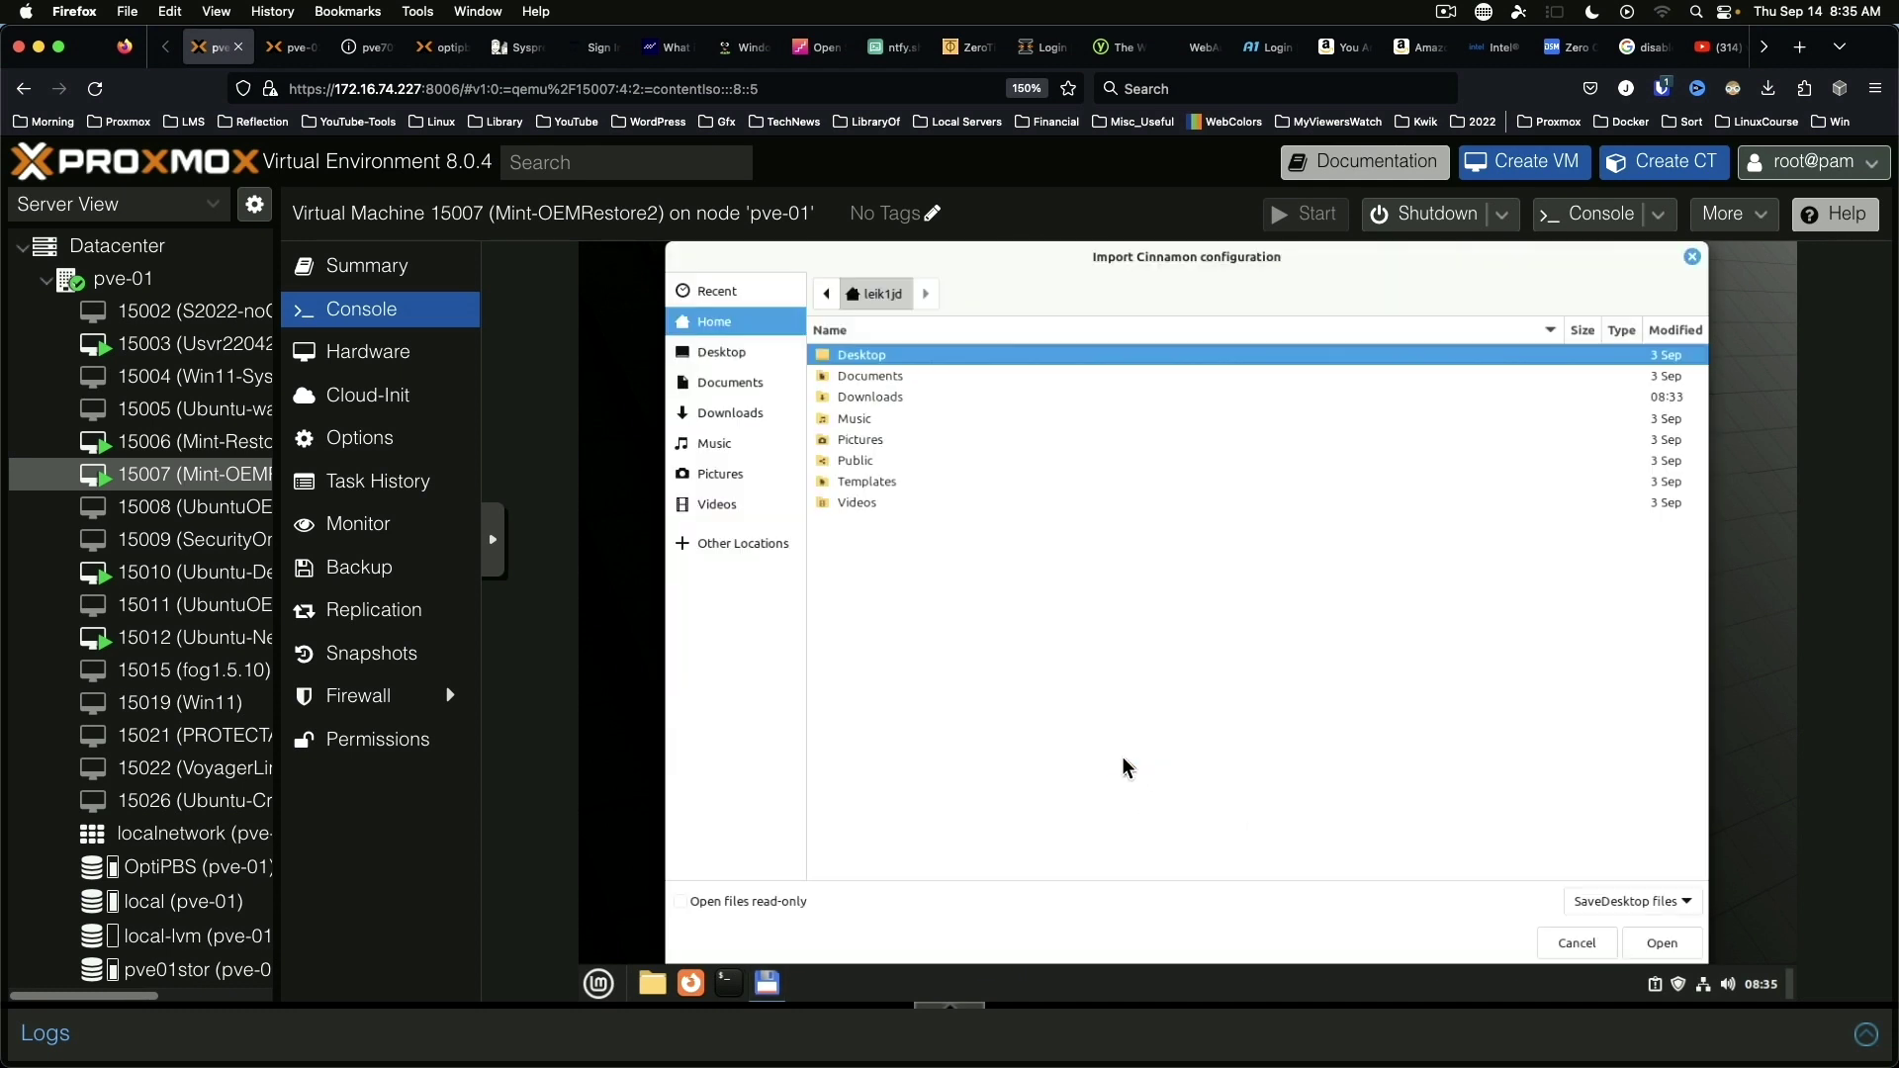
double_click(894, 396)
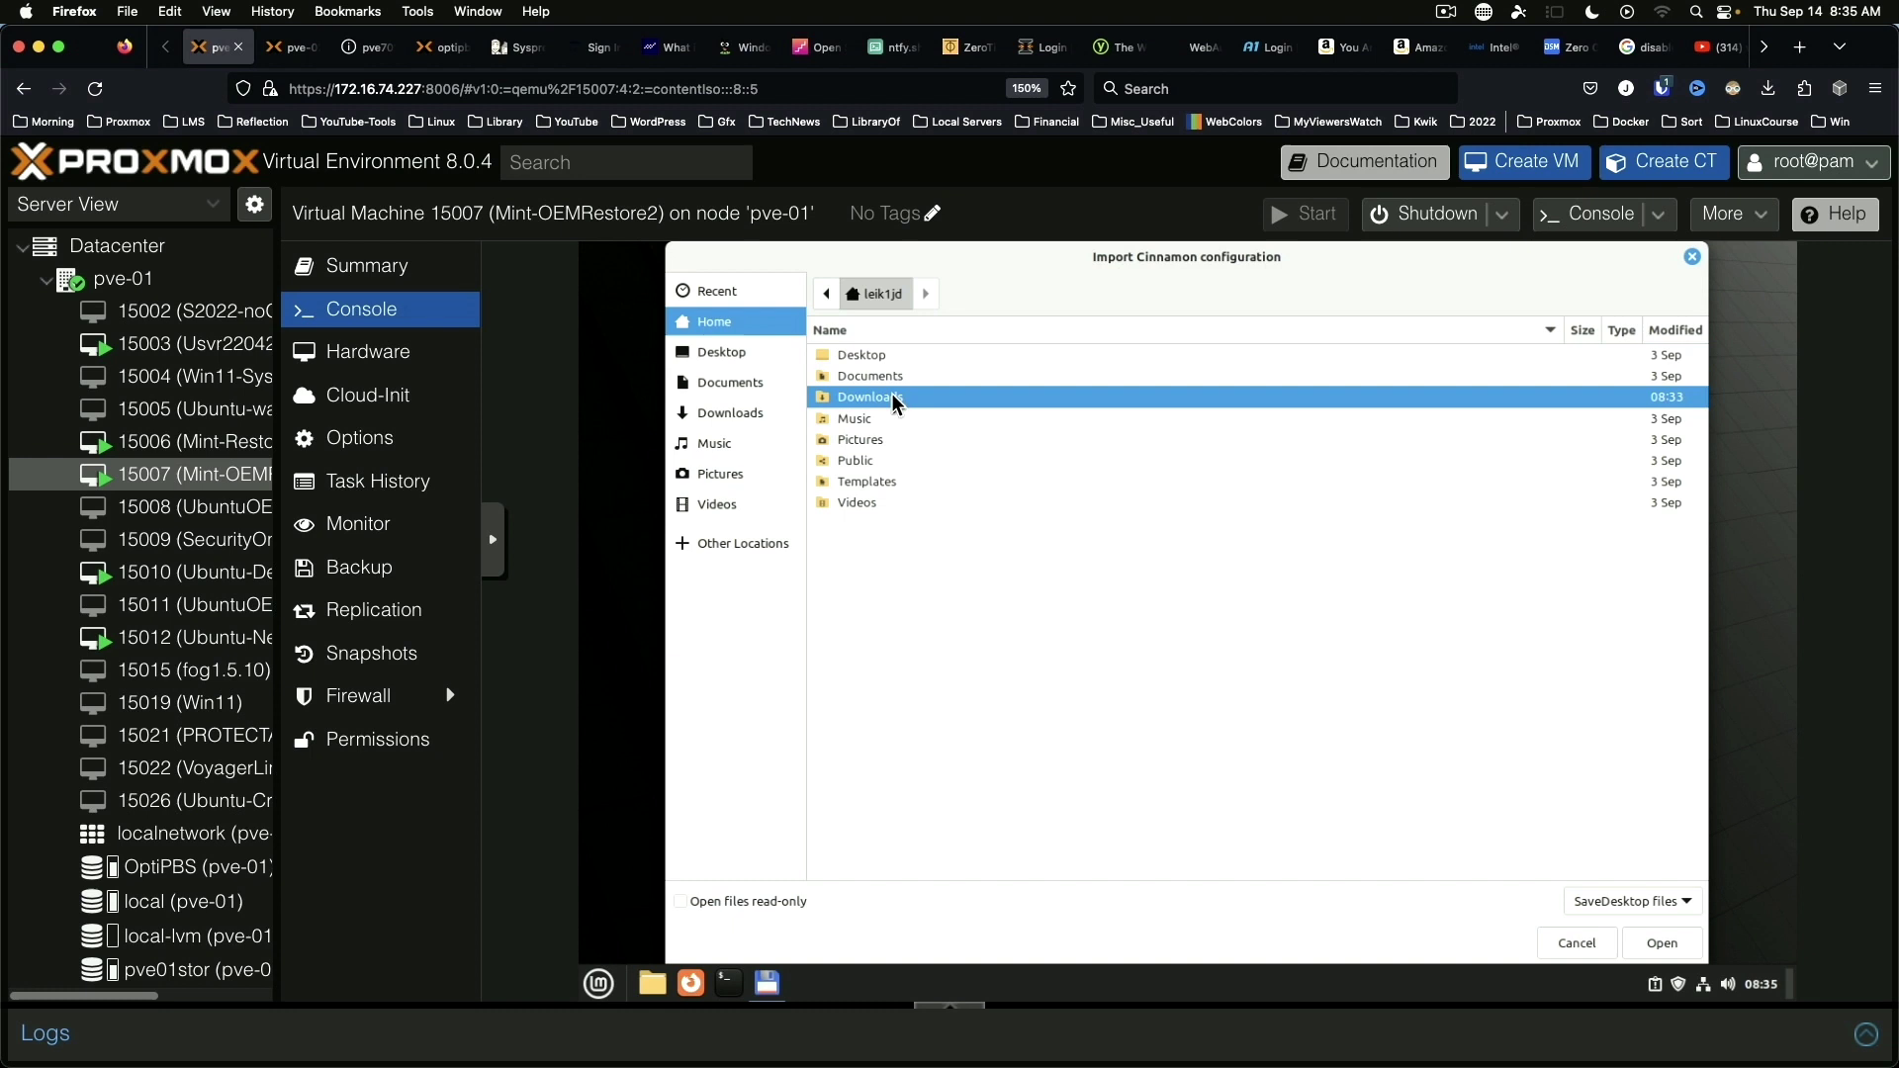
click(1659, 943)
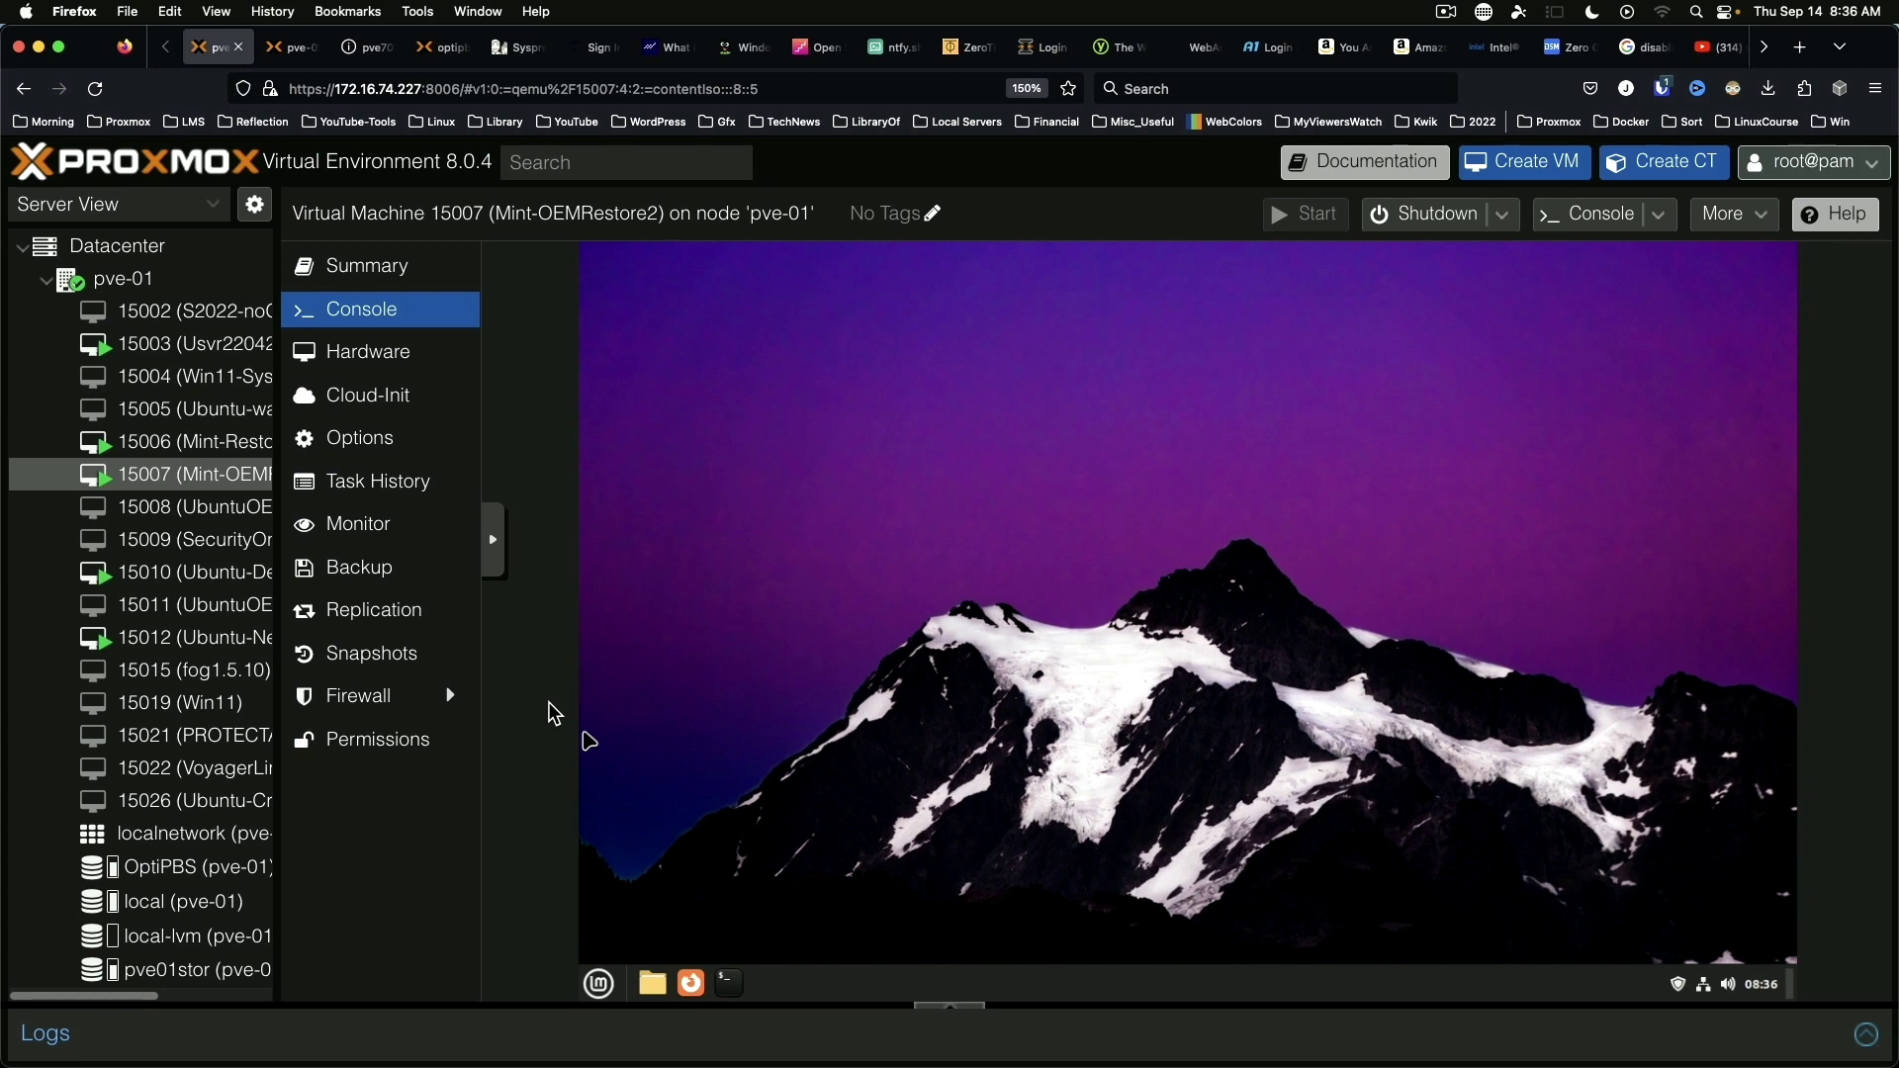
key(Up)
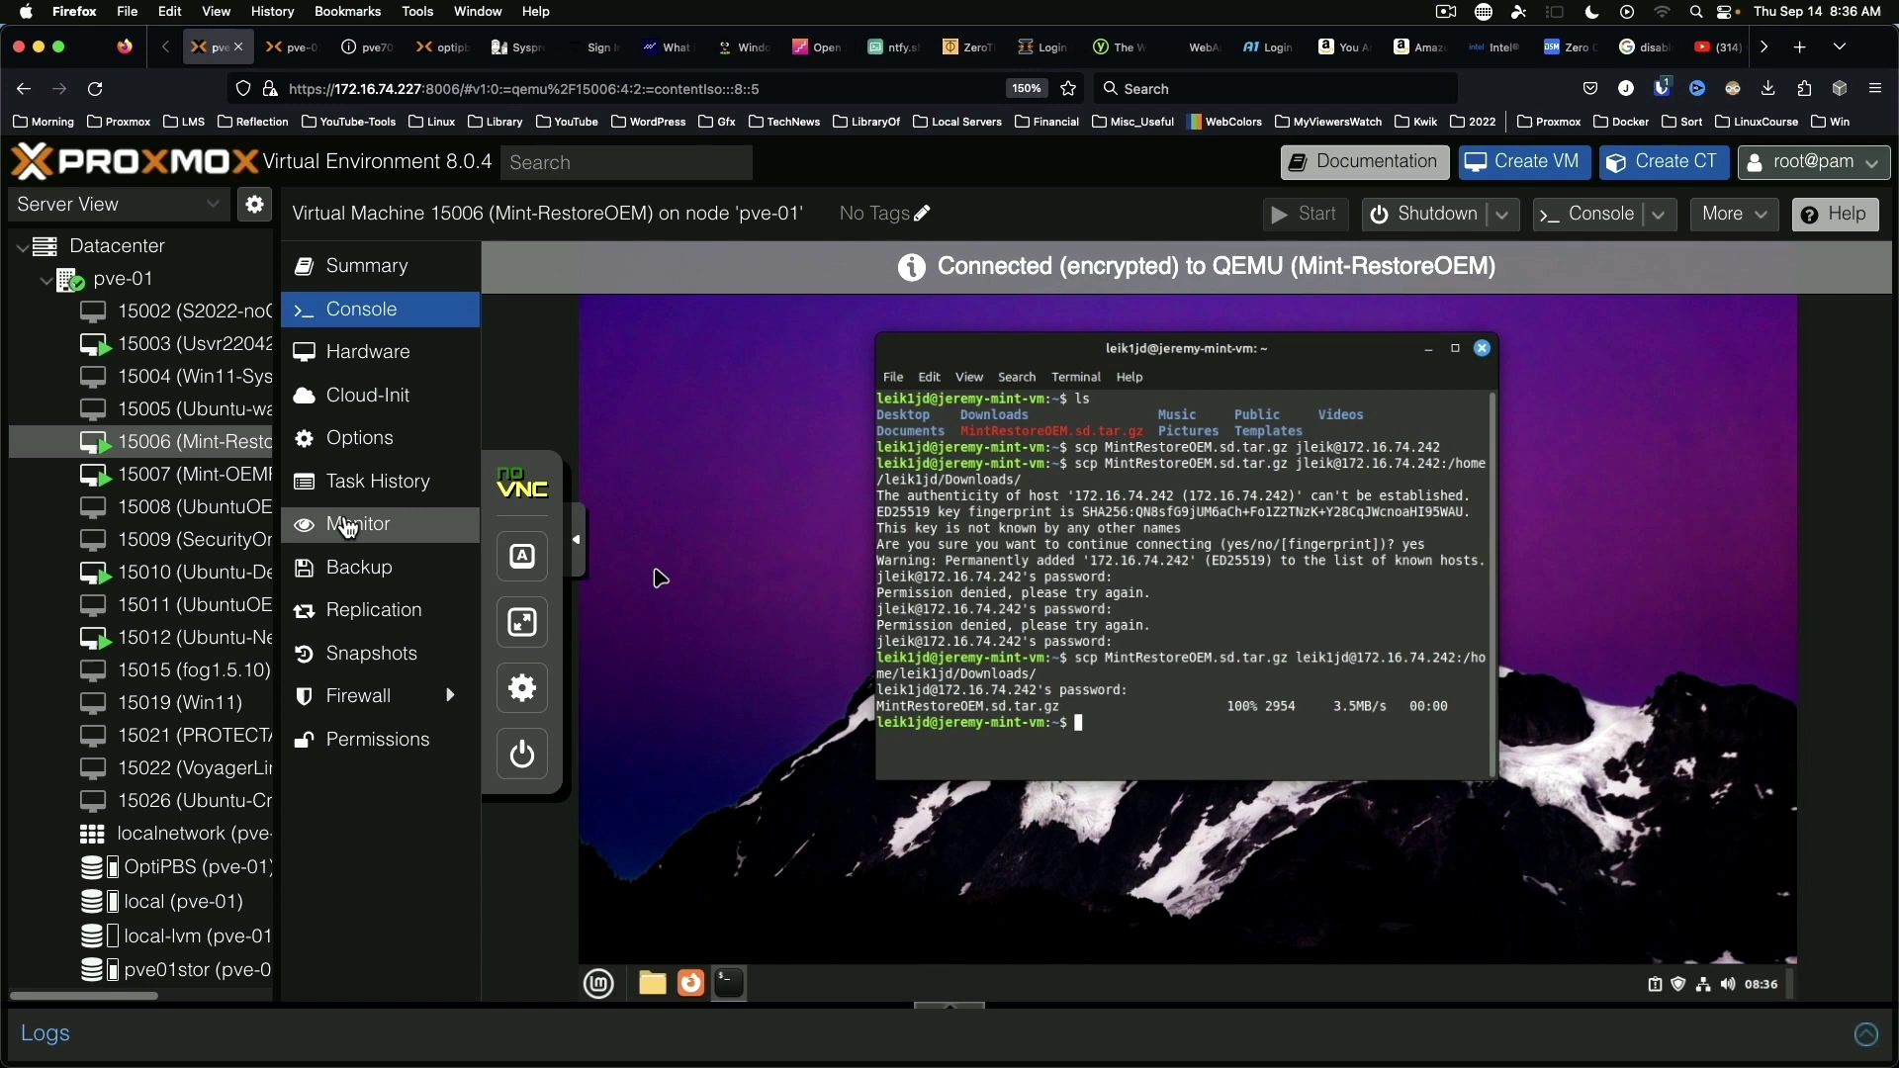
click(235, 472)
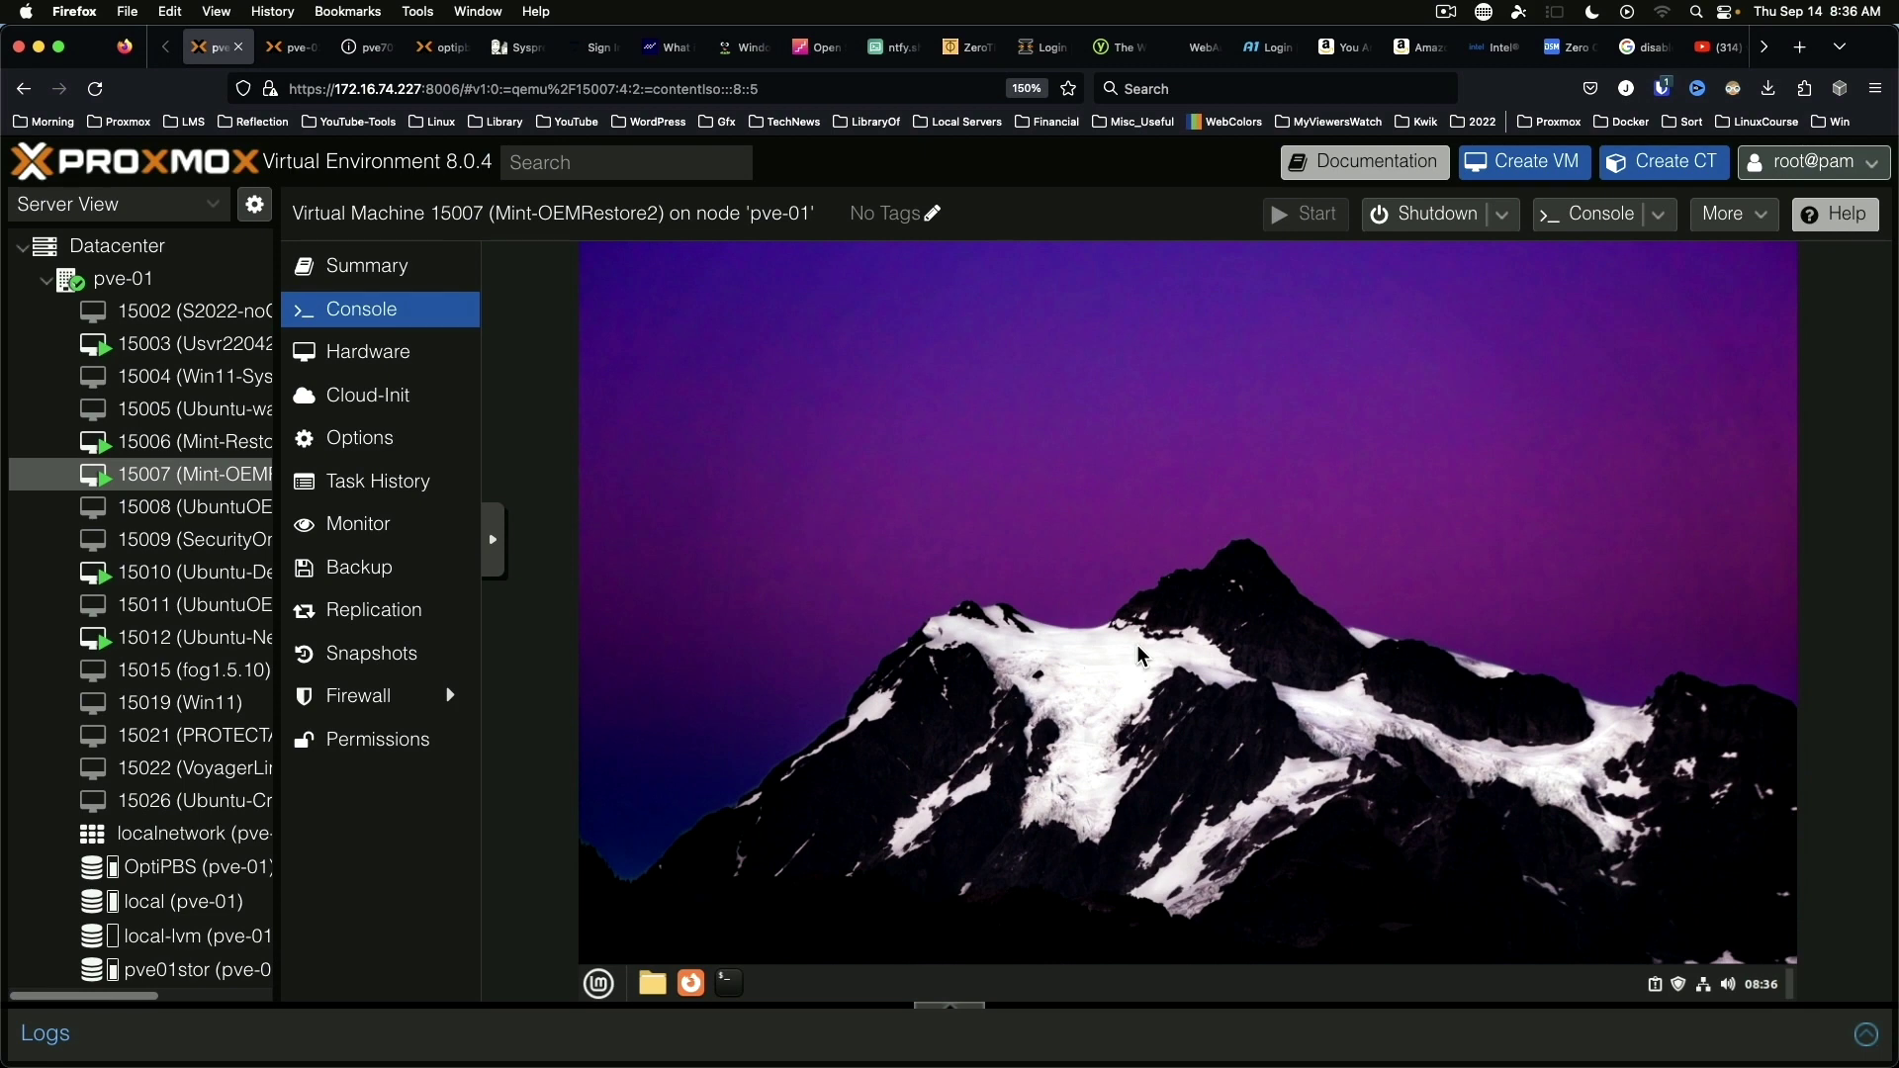
click(162, 448)
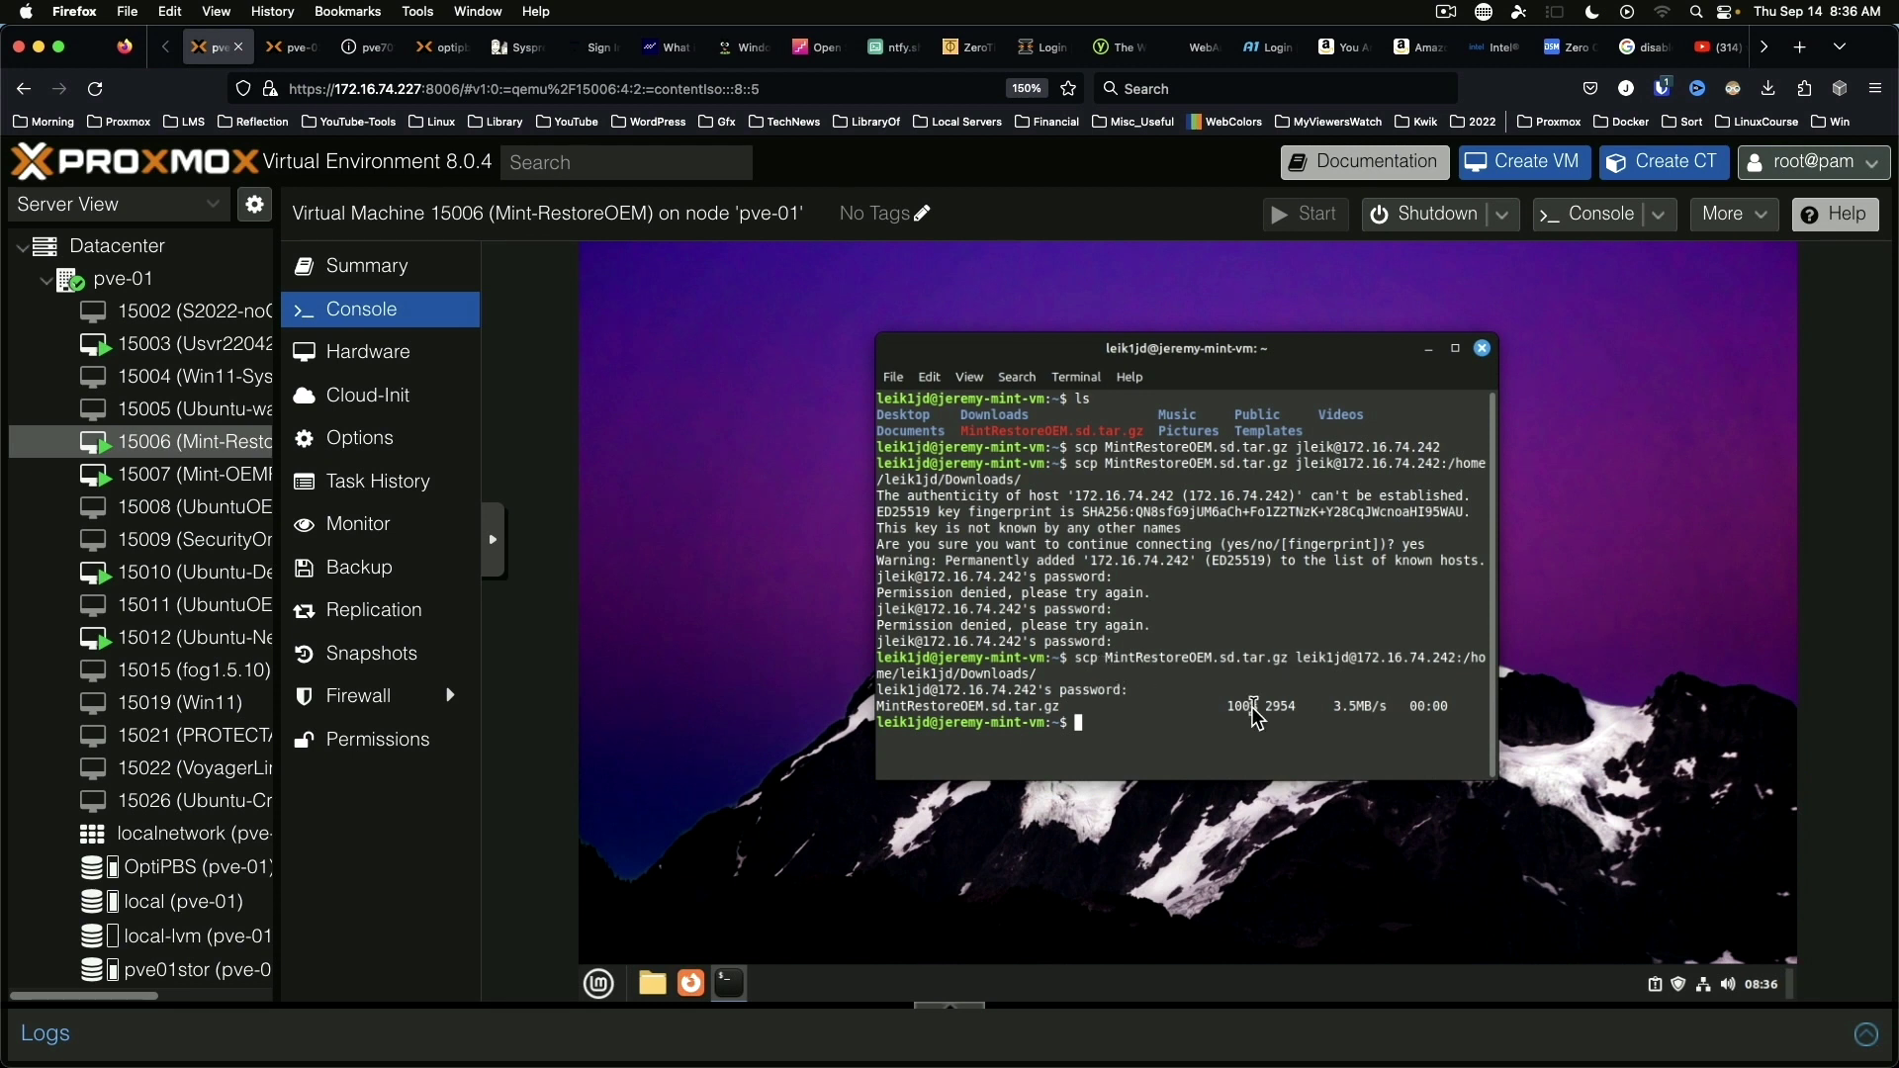
double_click(1108, 659)
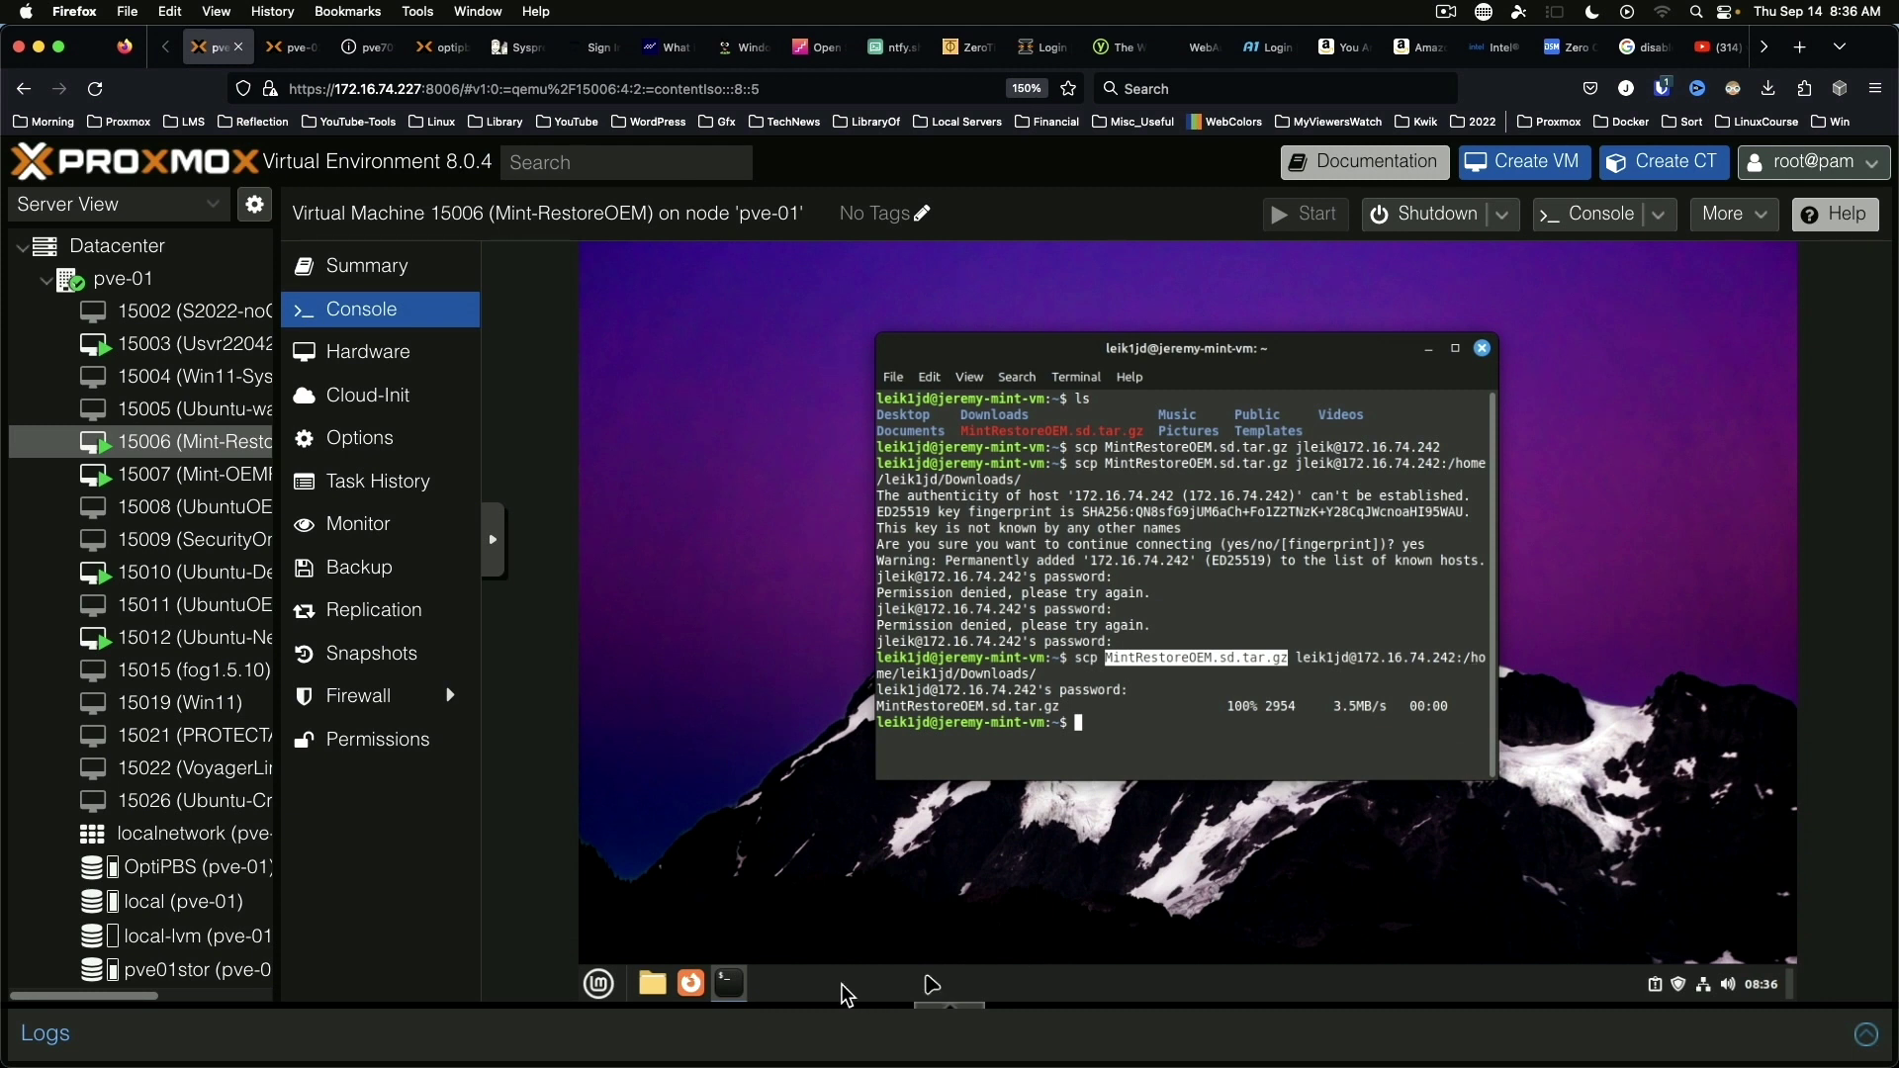
Select VM 15007 (Mint-OEMRestore2) in the resource tree to load its console
click(168, 477)
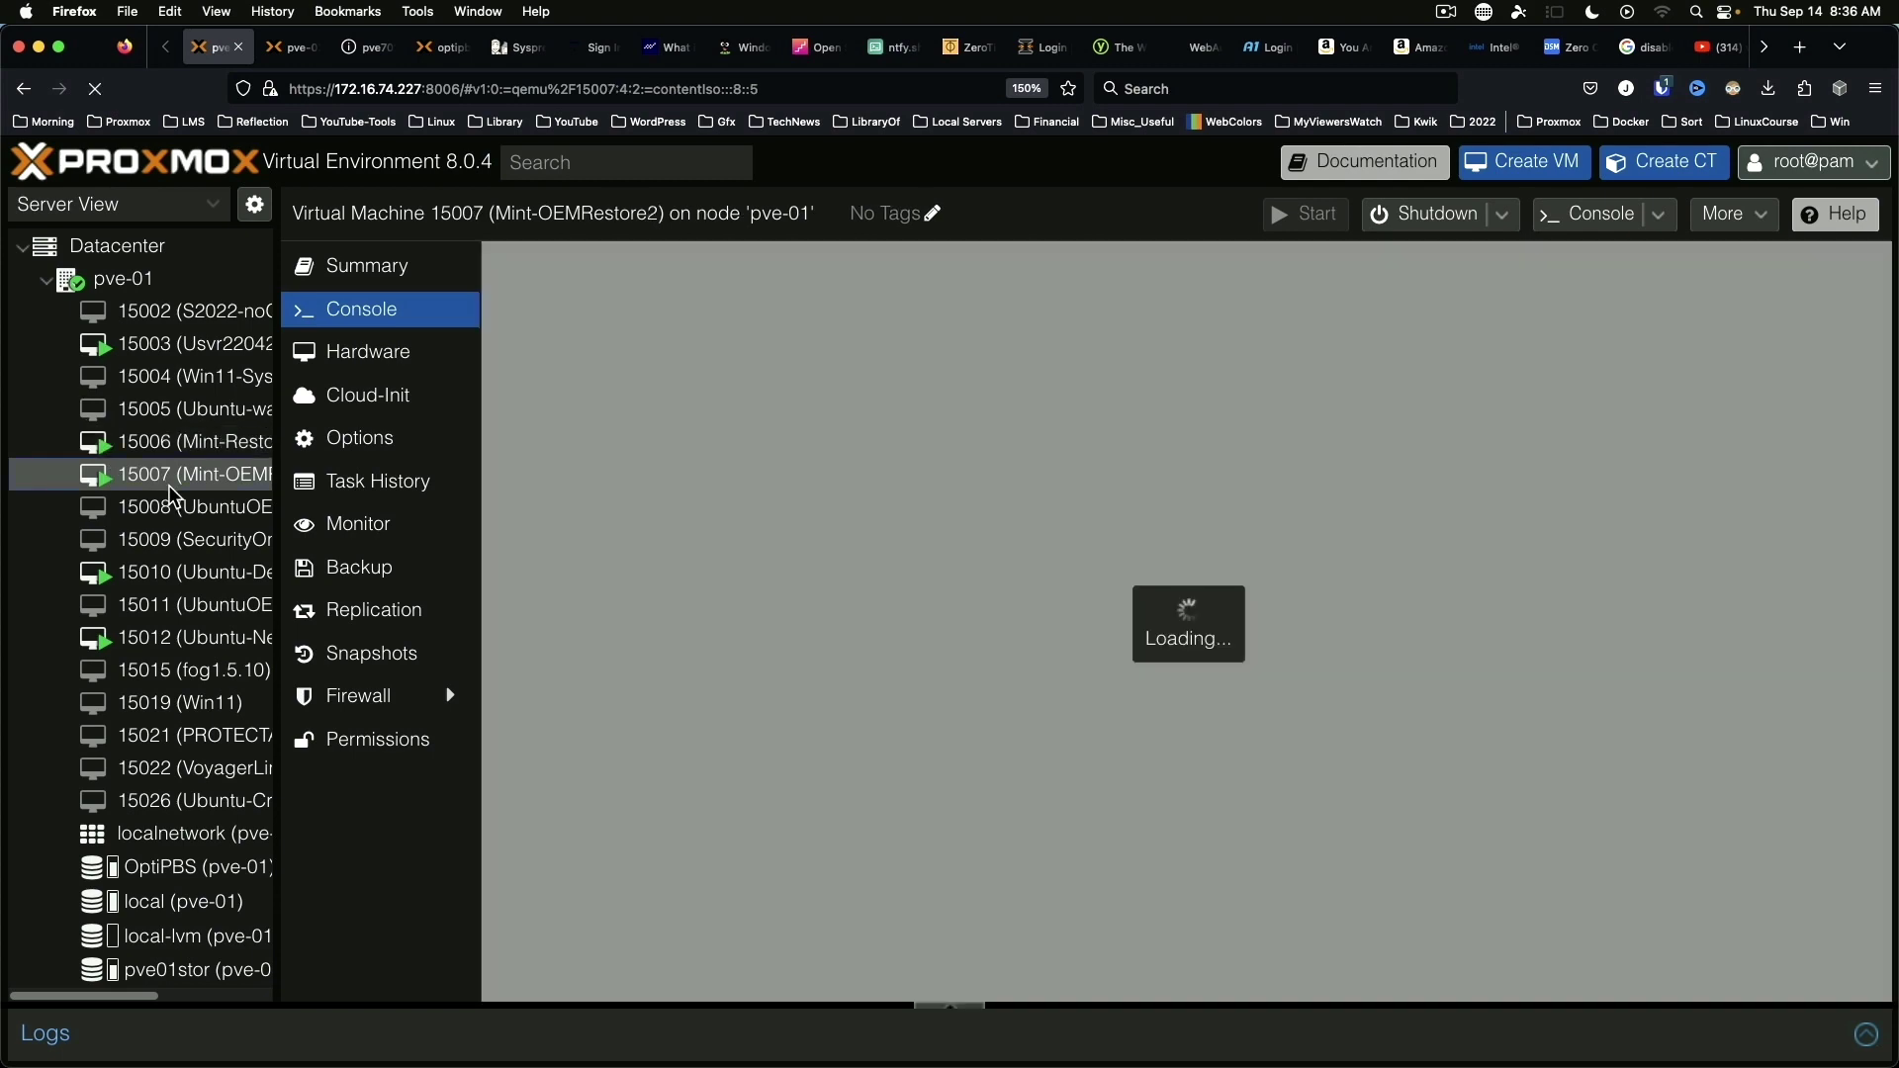